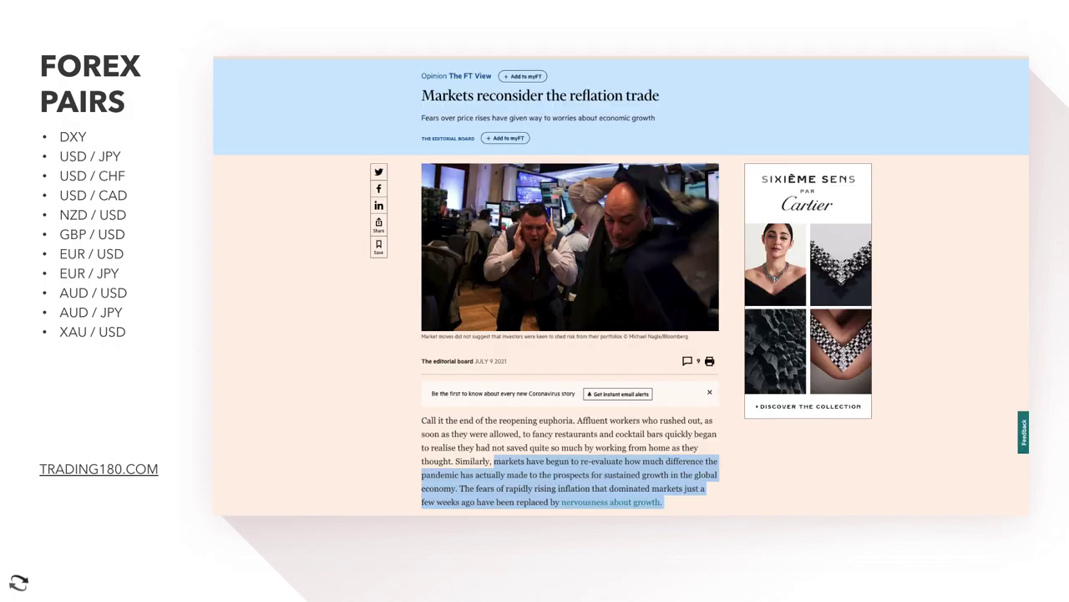
Scroll through the Financial Times reflation-trade editorial to read further.
scroll(590, 309, down, 2)
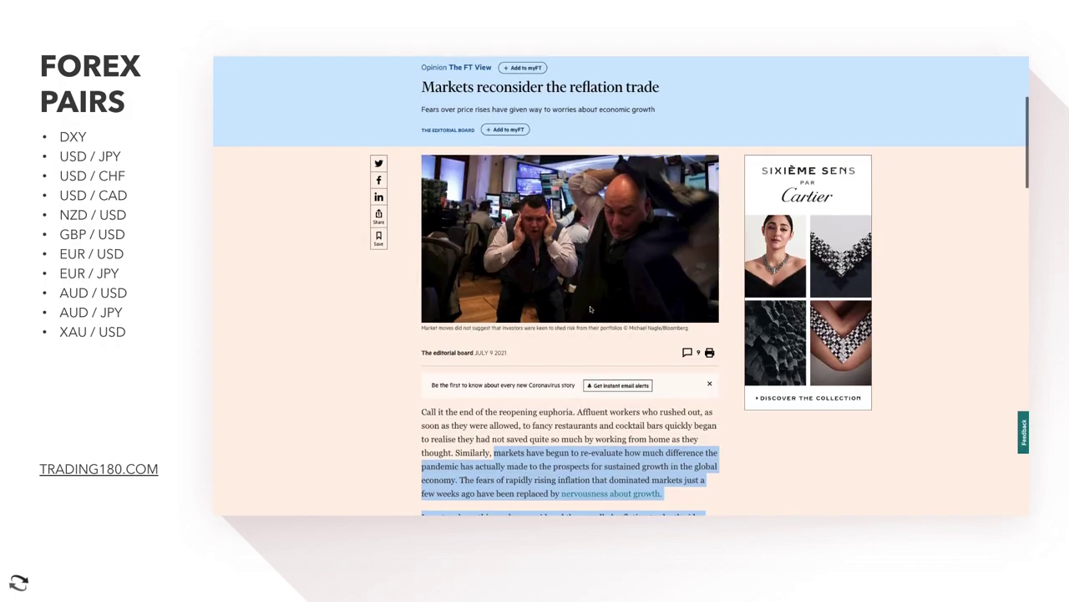
scroll(432, 142, up, 3)
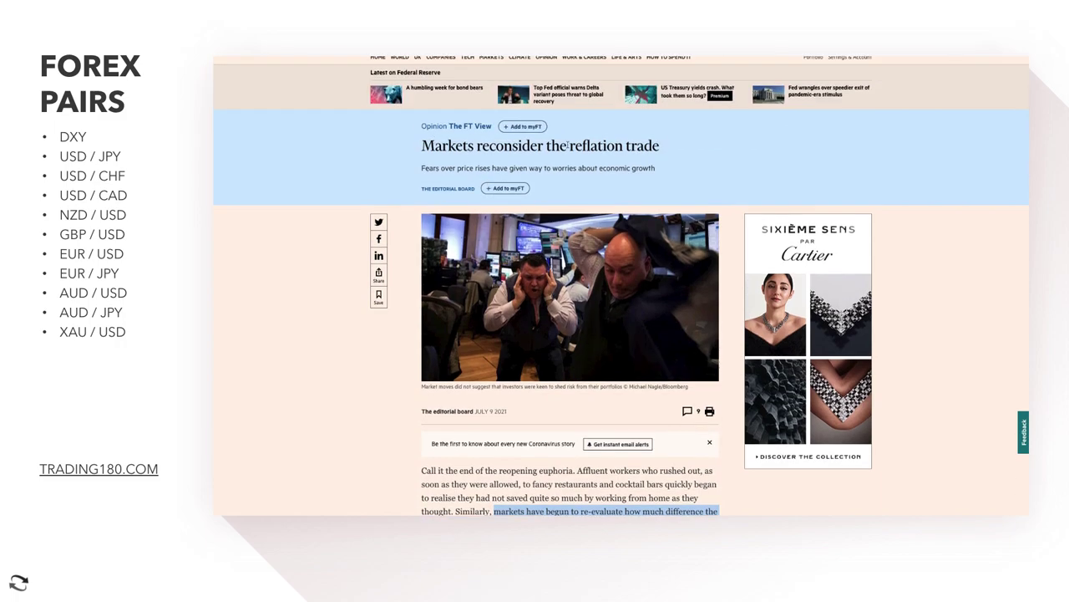
scroll(552, 274, down, 4)
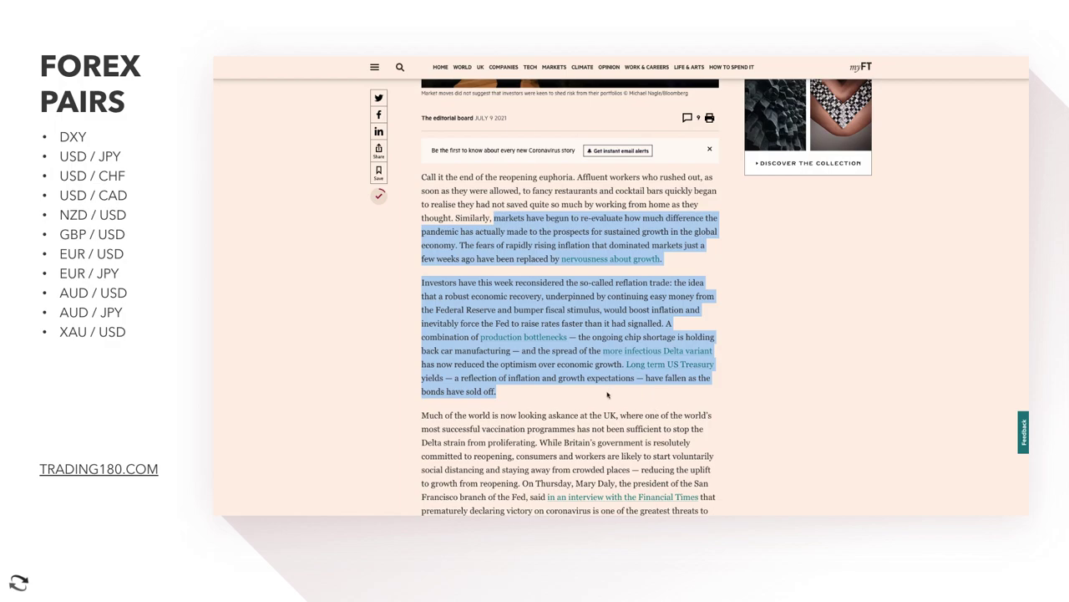
scroll(670, 400, down, 10)
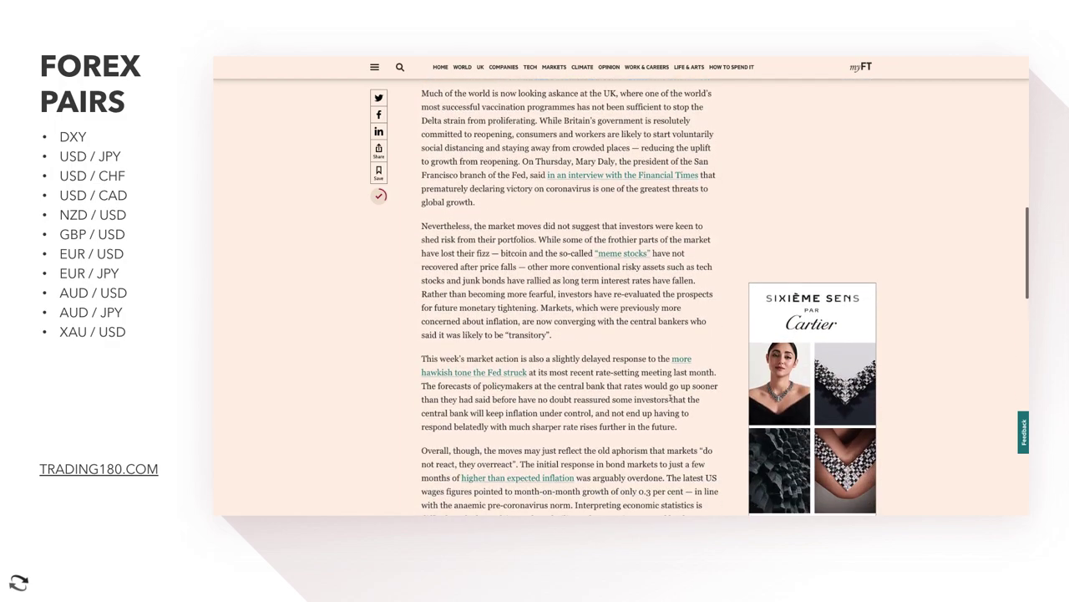
scroll(670, 400, up, 10)
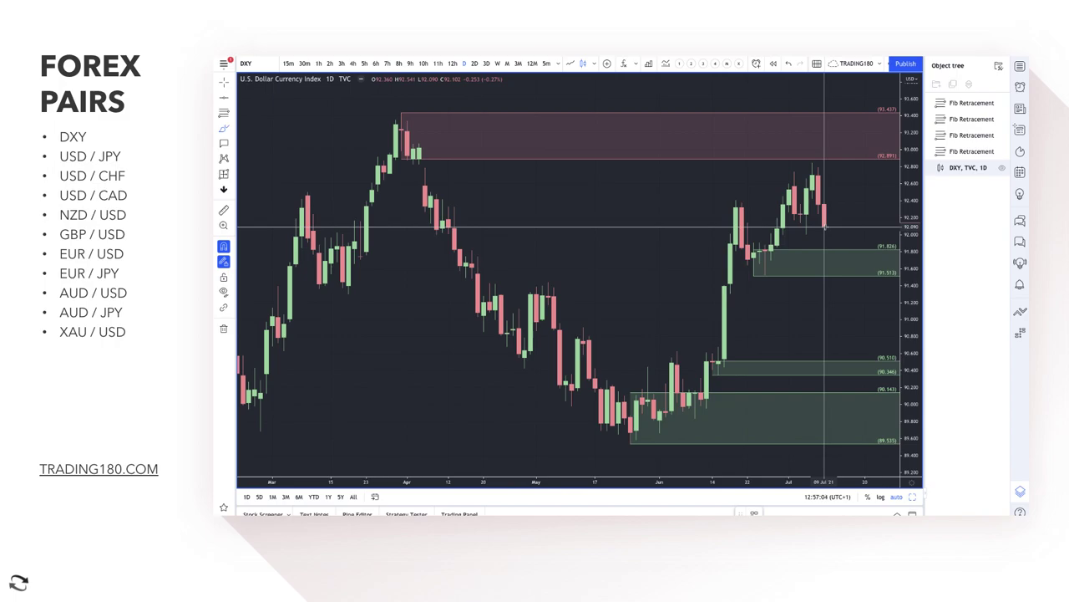
Brush a red arrow from the last DXY candle down into the 91.5–91.8 zone and back up.
mouse_move(824, 226)
mouse_down()
mouse_move(847, 275)
mouse_move(873, 238)
mouse_move(889, 244)
mouse_move(822, 282)
mouse_move(854, 258)
mouse_move(785, 272)
mouse_up()
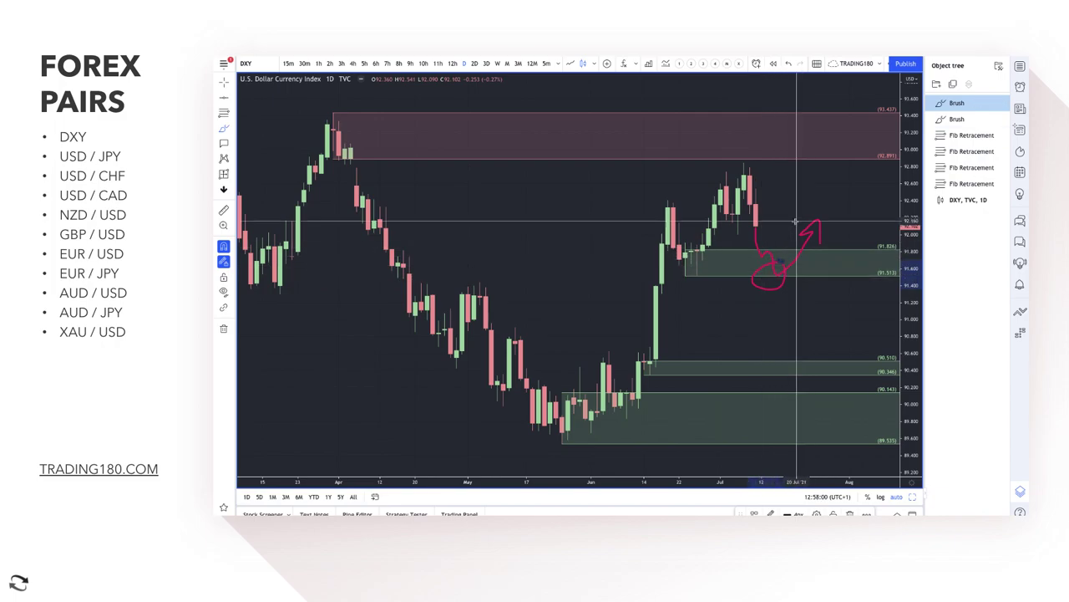
Add a '1. SUPPLY' zone at the DXY July high (92.525–92.845) and brush a down arrow.
click(223, 113)
click(745, 190)
click(744, 165)
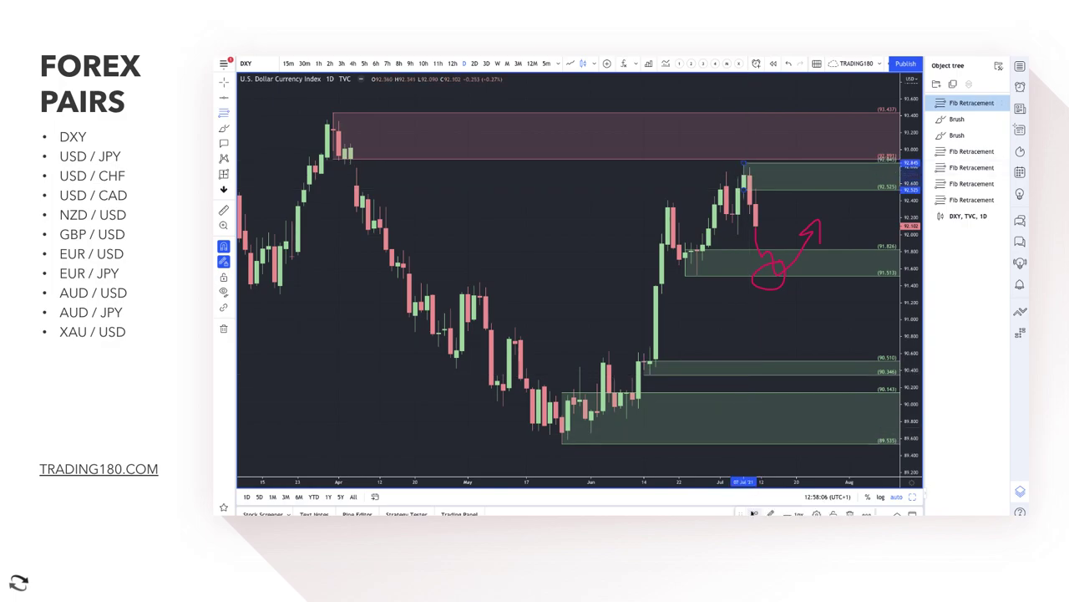
click(754, 513)
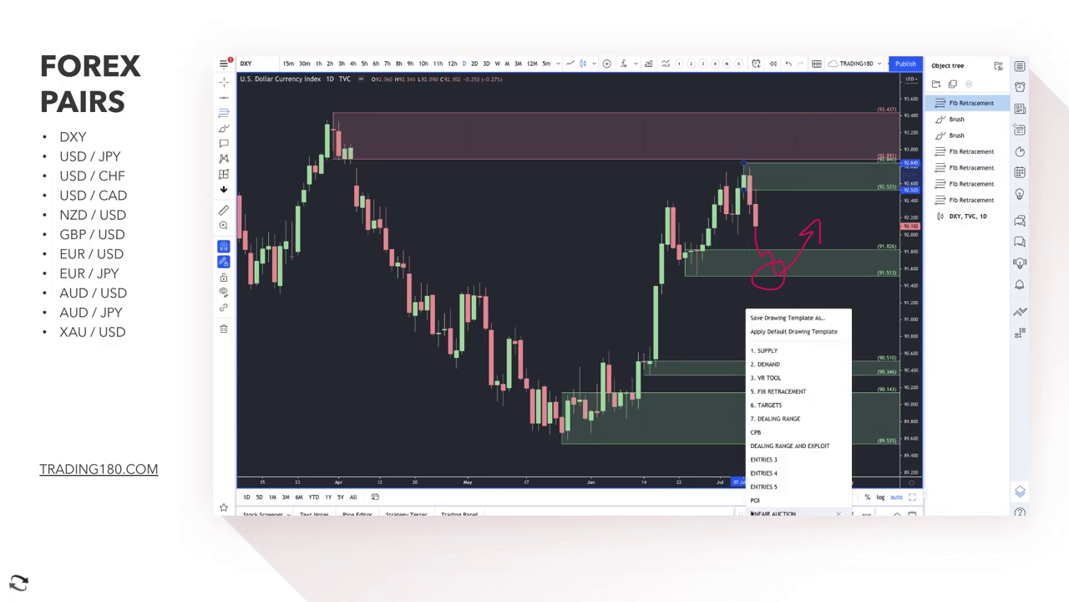
click(778, 352)
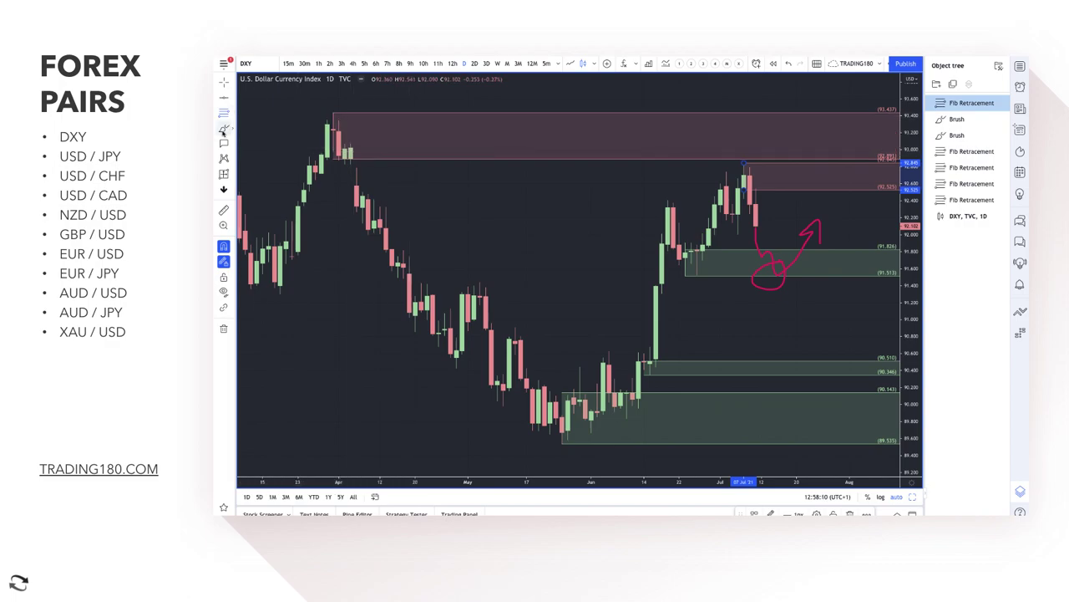
key(Escape)
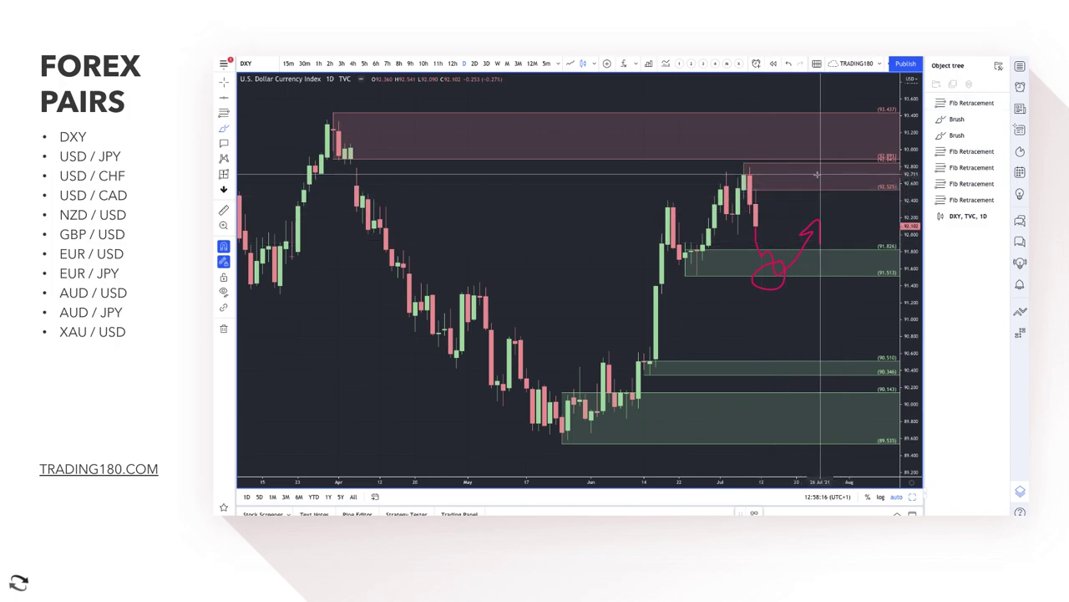
mouse_move(825, 178)
mouse_down()
mouse_move(851, 221)
mouse_move(861, 200)
mouse_up()
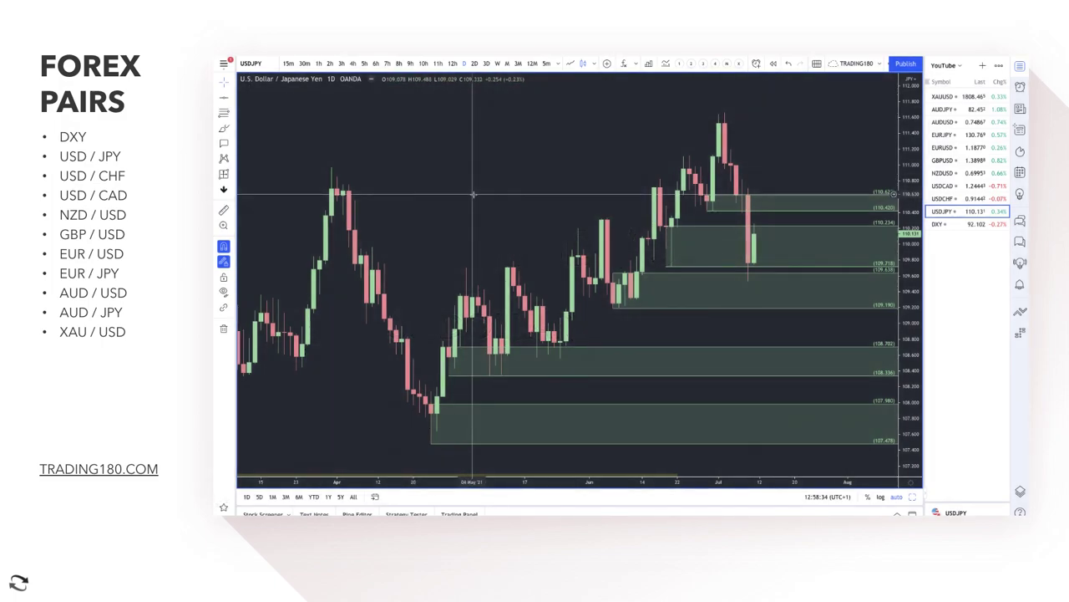
Delete the USD/JPY green zones at 110.234–109.719 and 110.620–110.420.
right_click(476, 194)
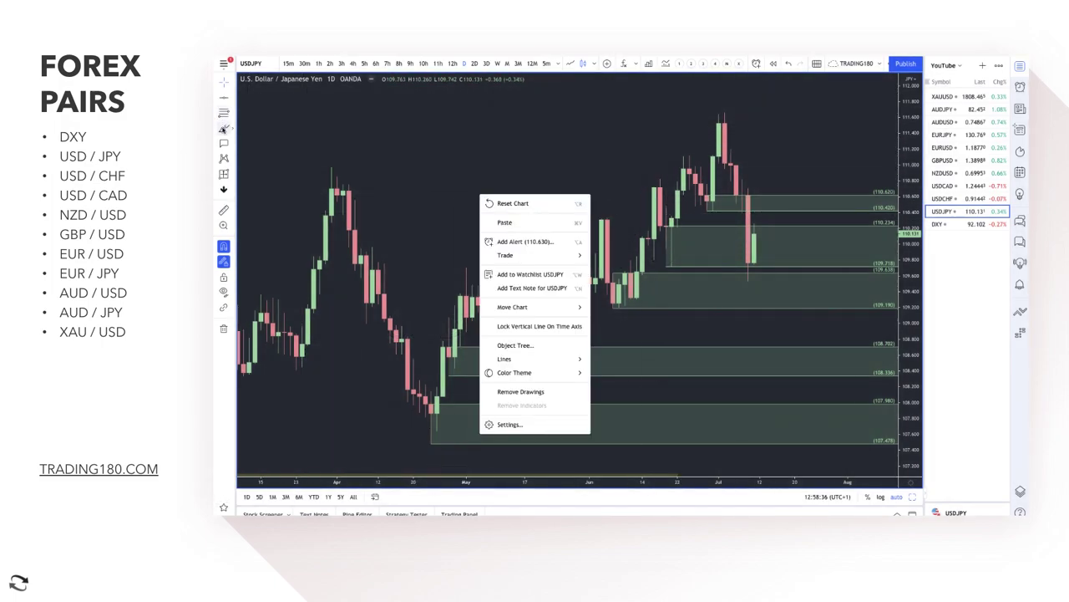
click(223, 129)
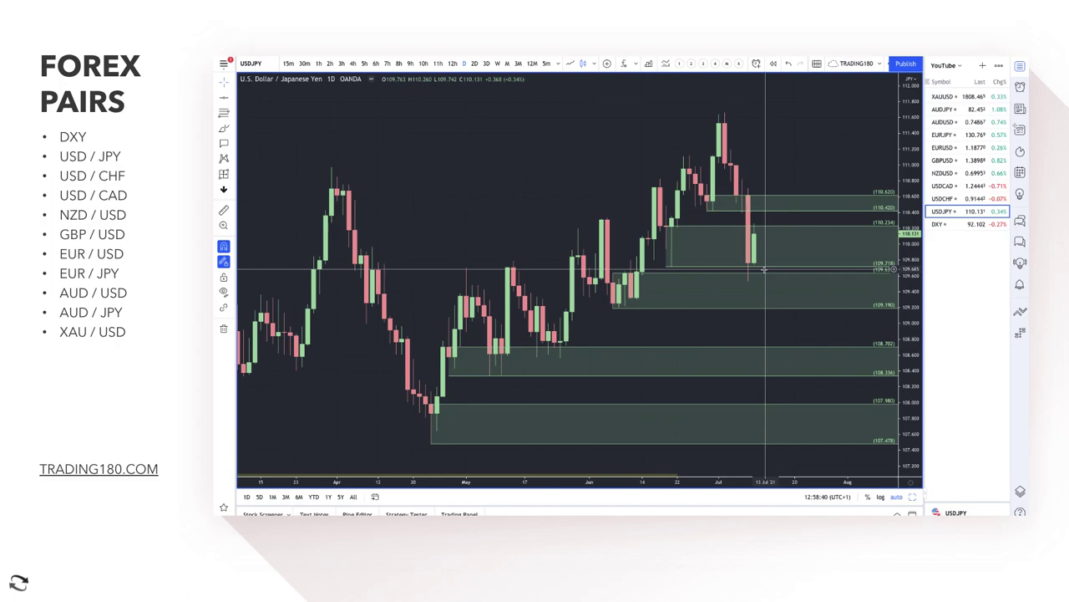
key(Escape)
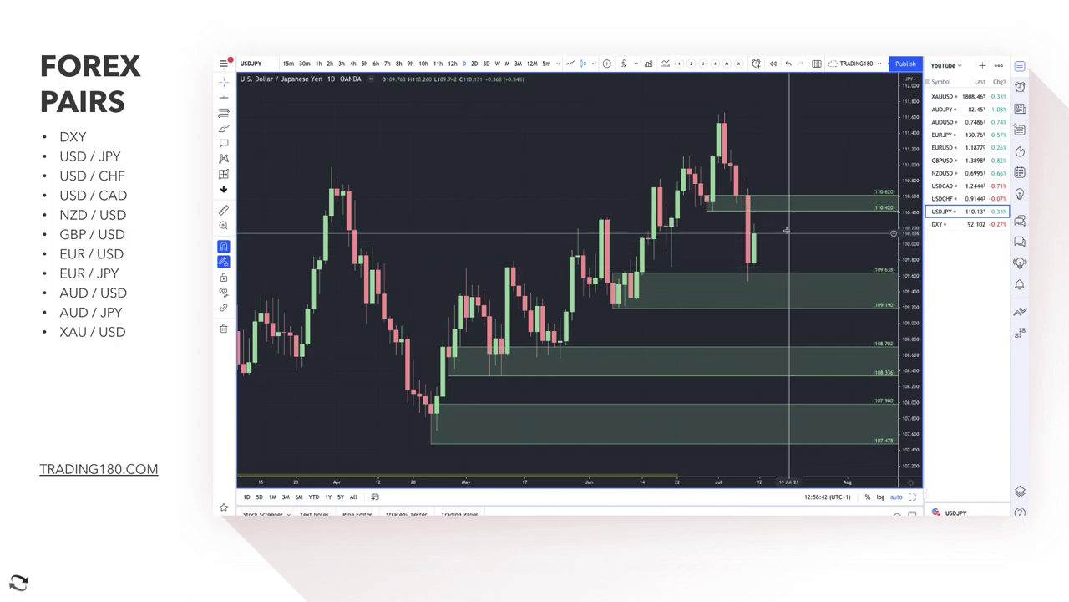
key(Escape)
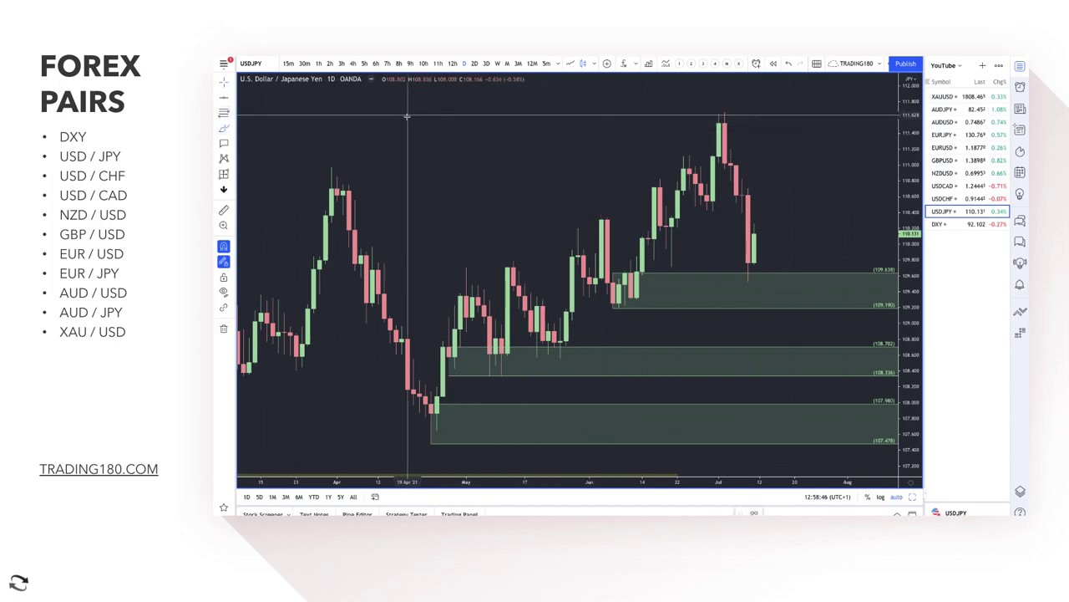
Handwrite a boxed red 'fA RORO' note above the candles.
mouse_move(407, 117)
mouse_down()
mouse_move(407, 177)
mouse_move(426, 154)
mouse_move(532, 147)
mouse_move(553, 119)
mouse_move(571, 149)
mouse_up()
mouse_move(571, 112)
mouse_down()
mouse_move(603, 142)
mouse_move(616, 119)
mouse_up()
mouse_move(380, 198)
mouse_down()
mouse_move(642, 150)
mouse_move(641, 100)
mouse_move(414, 115)
mouse_move(372, 206)
mouse_up()
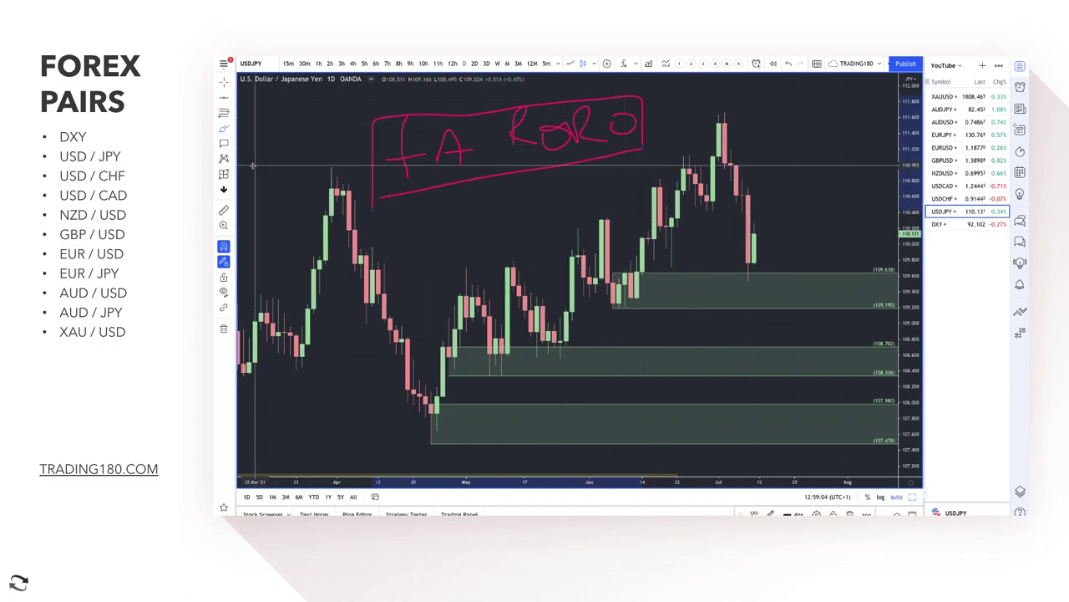
Sketch freehand arrows, circles, lettering and a loop around the June candles on USD/JPY.
click(225, 129)
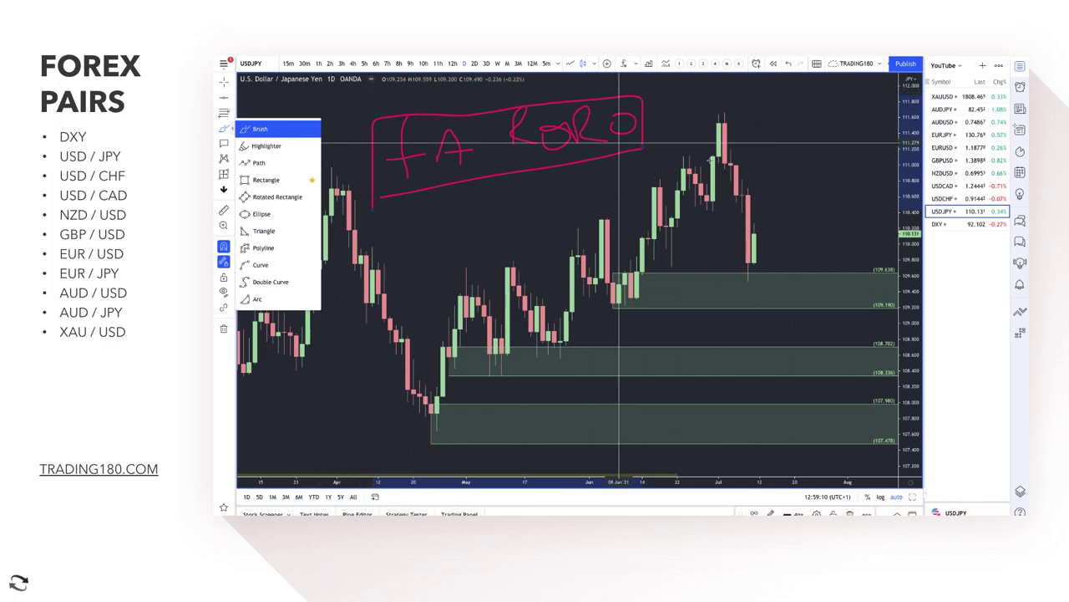
mouse_move(739, 129)
mouse_down()
mouse_move(782, 245)
mouse_move(794, 237)
mouse_up()
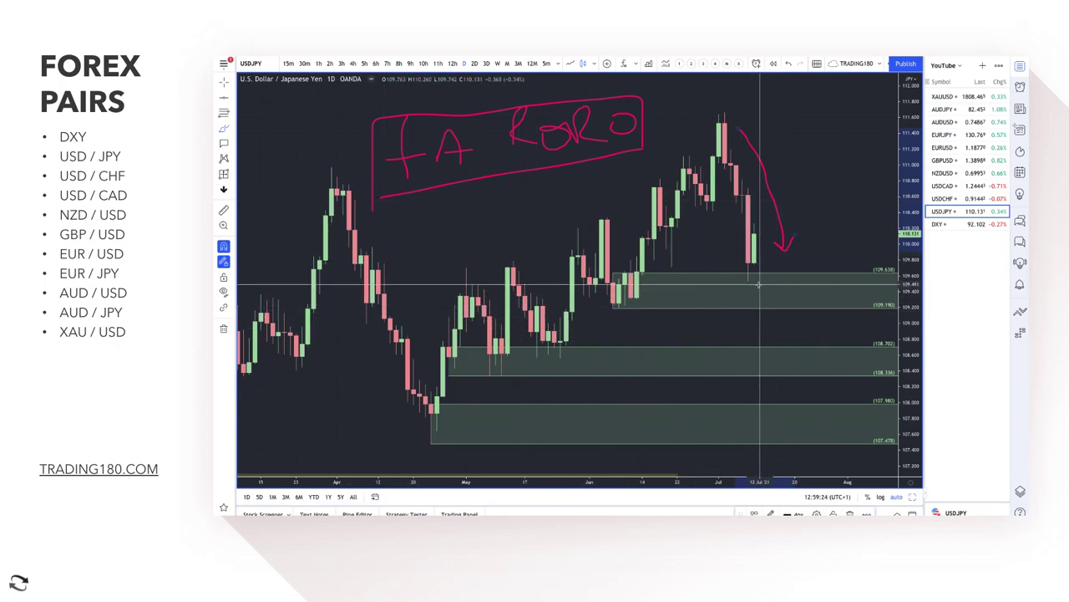
mouse_move(748, 263)
mouse_down()
mouse_move(767, 281)
mouse_move(755, 264)
mouse_move(760, 218)
mouse_move(811, 165)
mouse_move(836, 173)
mouse_up()
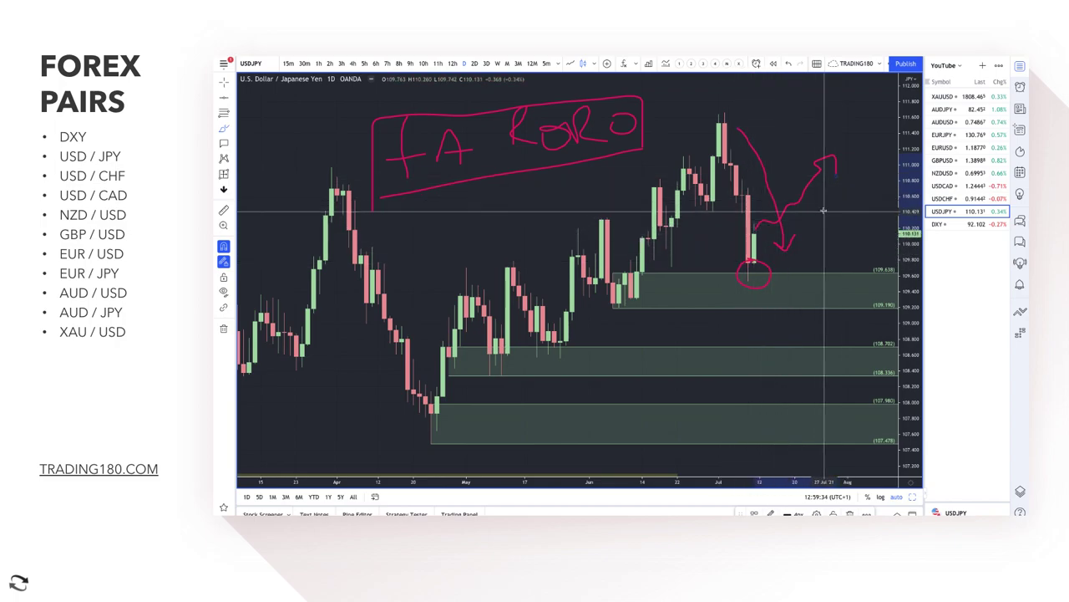
mouse_move(825, 238)
mouse_down()
mouse_move(822, 213)
mouse_move(844, 209)
mouse_move(878, 238)
mouse_move(887, 200)
mouse_up()
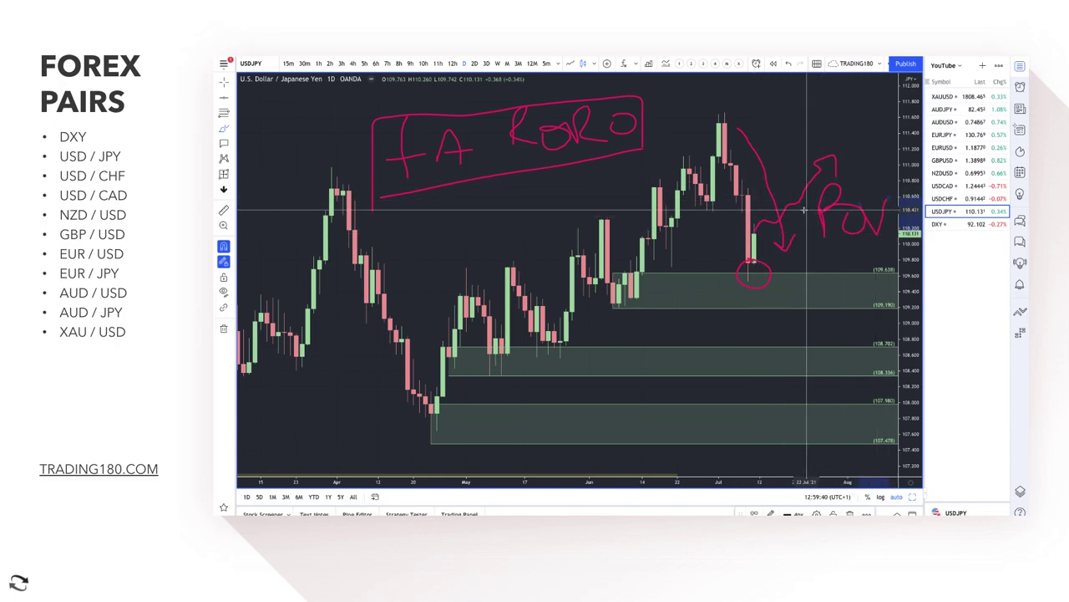
mouse_move(804, 210)
mouse_down()
mouse_move(797, 221)
mouse_move(838, 273)
mouse_move(876, 242)
mouse_up()
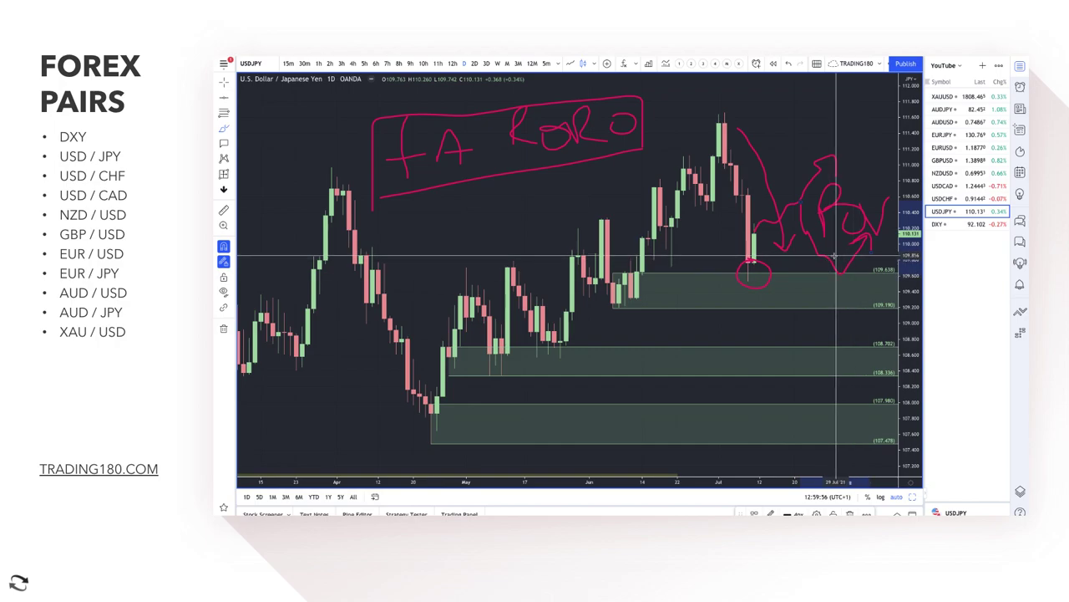
mouse_move(838, 254)
mouse_down()
mouse_move(854, 276)
mouse_move(835, 256)
mouse_up()
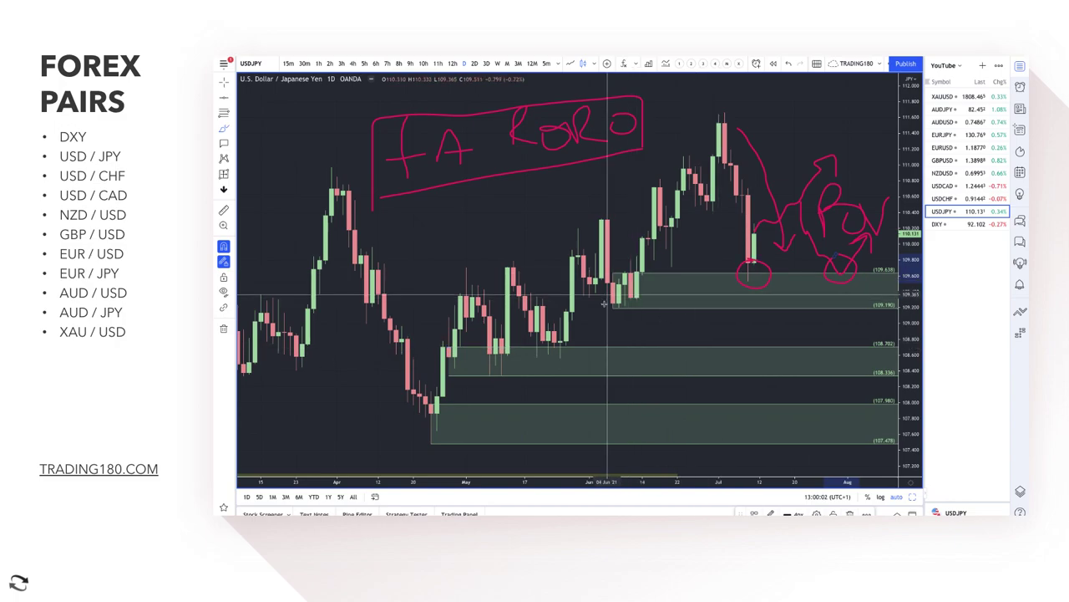
mouse_move(608, 310)
mouse_down()
mouse_move(556, 341)
mouse_move(593, 219)
mouse_move(620, 306)
mouse_move(720, 115)
mouse_up()
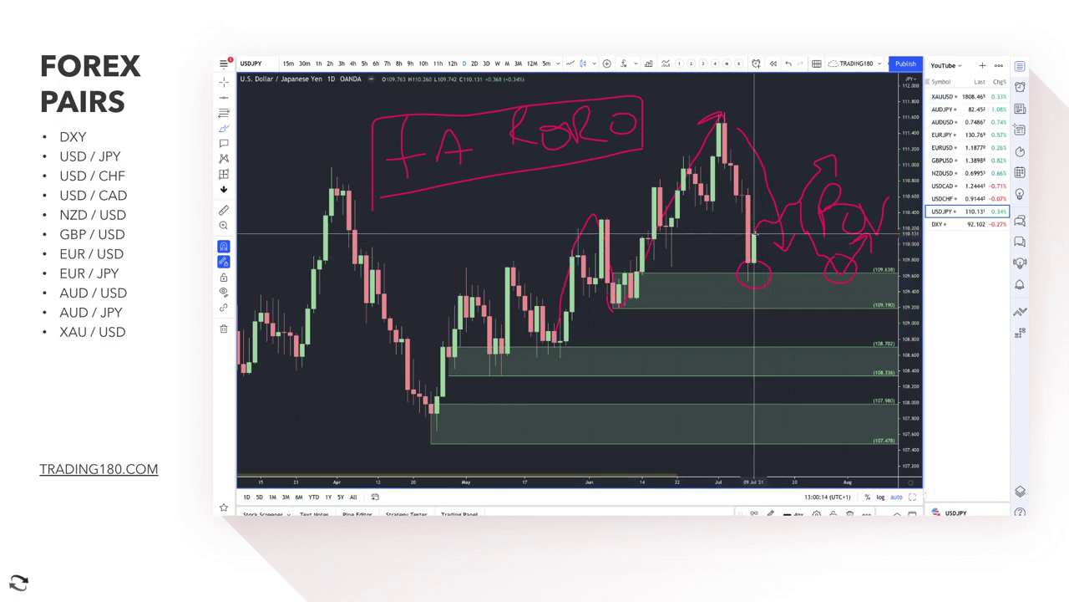
mouse_move(795, 301)
mouse_down()
mouse_move(790, 313)
mouse_move(796, 298)
mouse_up()
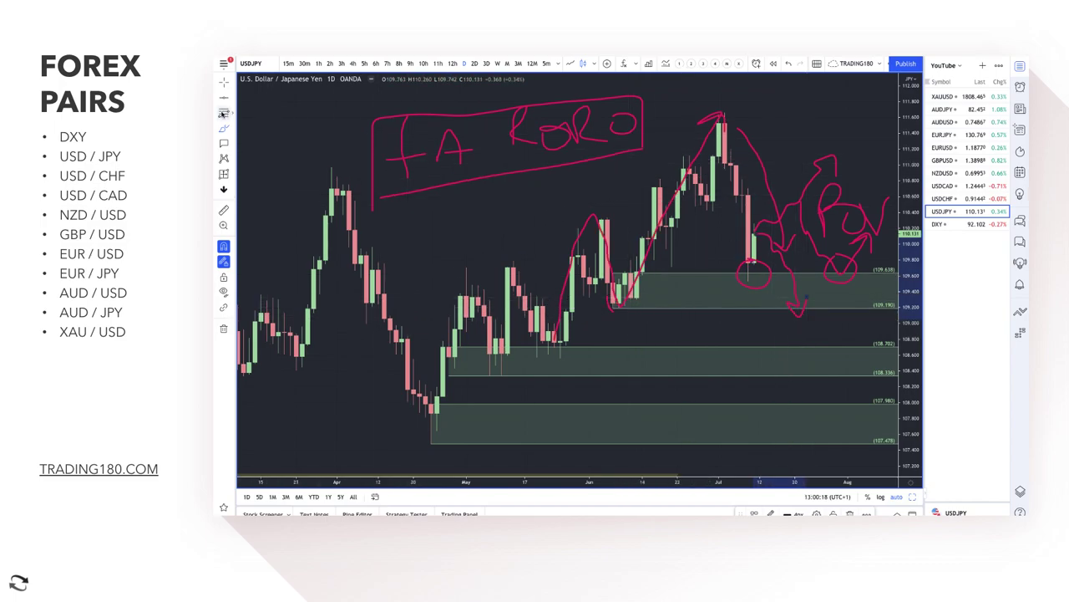
Add a pink supply zone from the July peak and circle a spot inside it.
drag(720, 155, 722, 112)
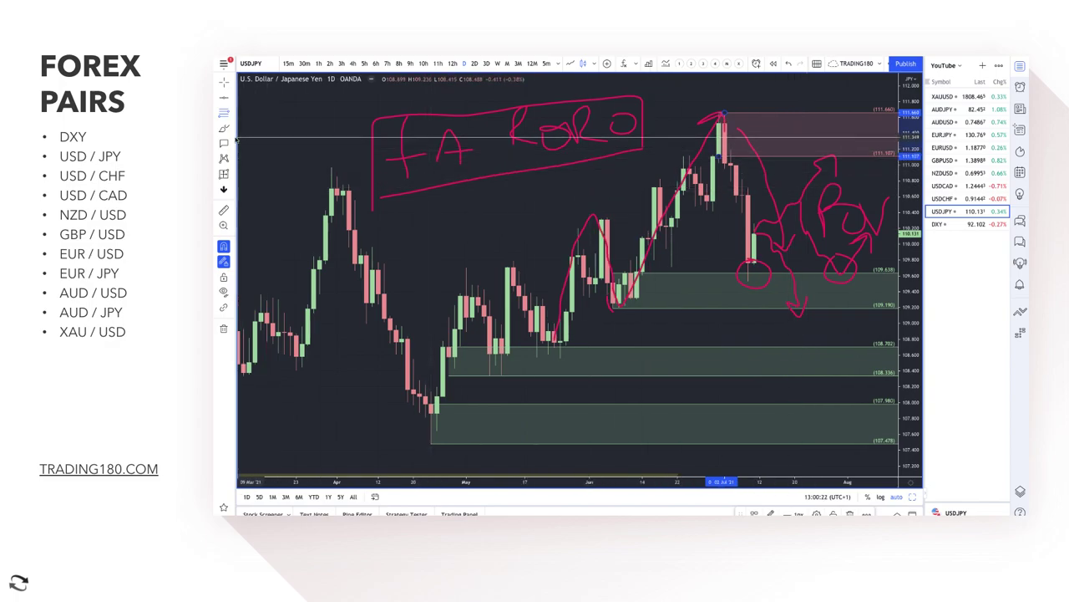
click(224, 127)
drag(797, 121, 874, 162)
scroll(849, 153, up, 3)
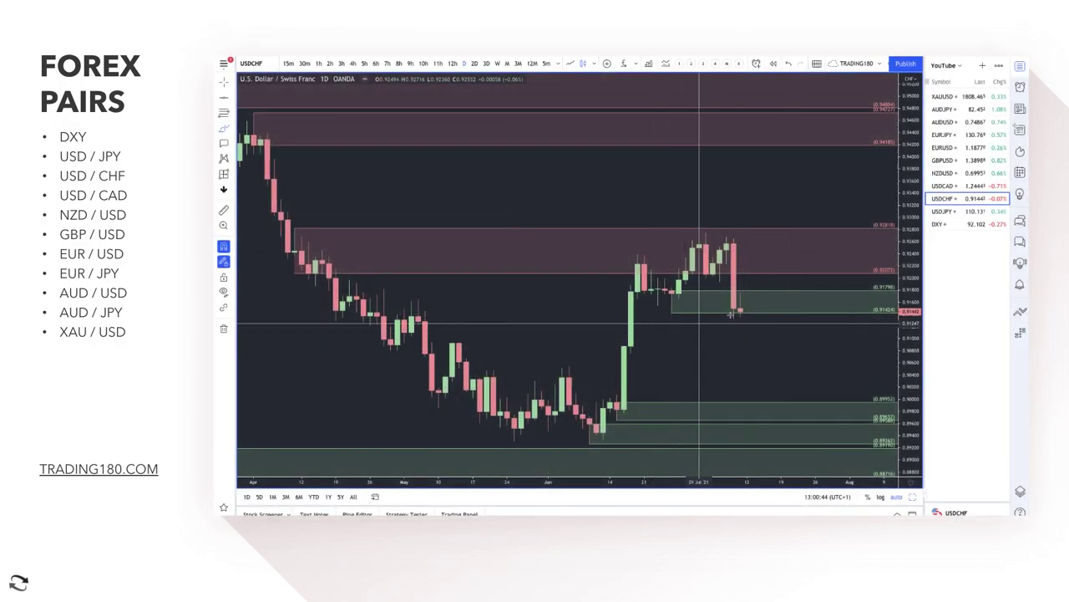
Raise the resistance zone's lower edge to about 0.92458 and brush an arrow down into the demand zone.
click(317, 271)
drag(727, 271, 727, 249)
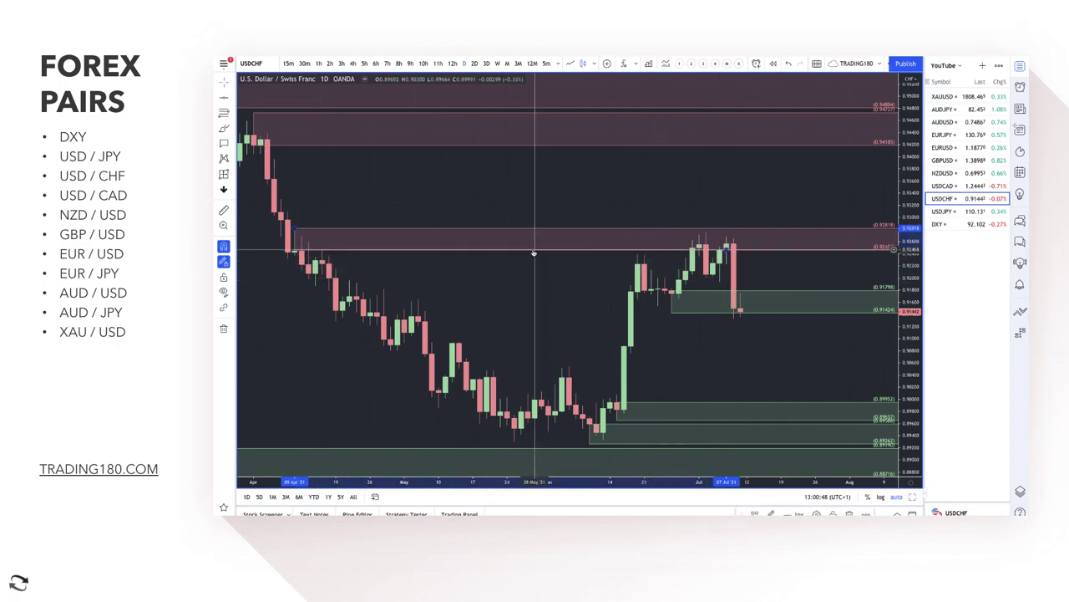
click(224, 127)
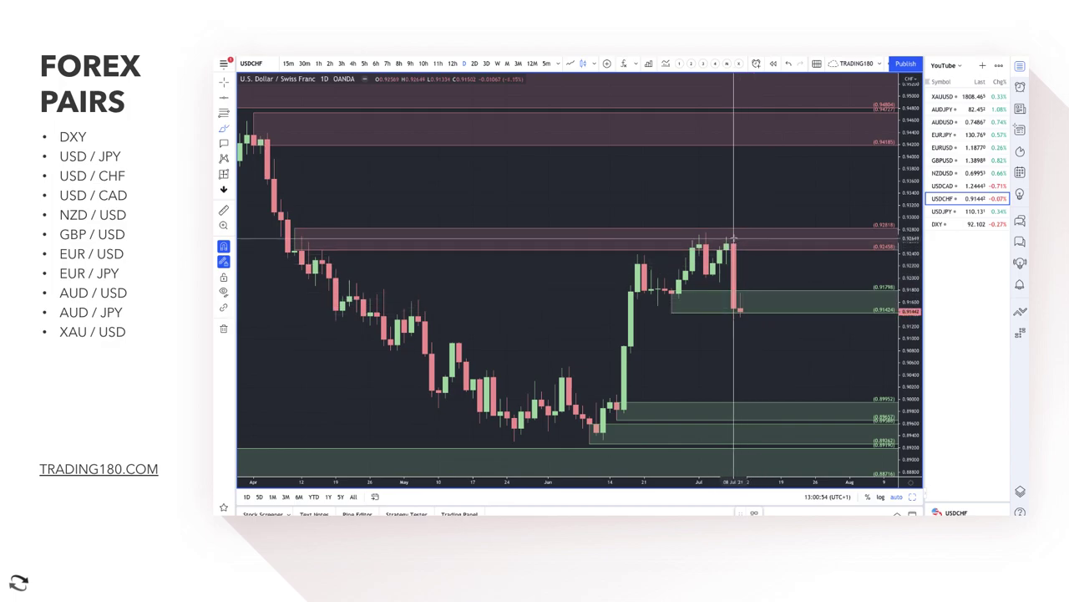
mouse_move(734, 240)
mouse_down()
mouse_move(764, 303)
mouse_move(727, 315)
mouse_move(744, 304)
mouse_up()
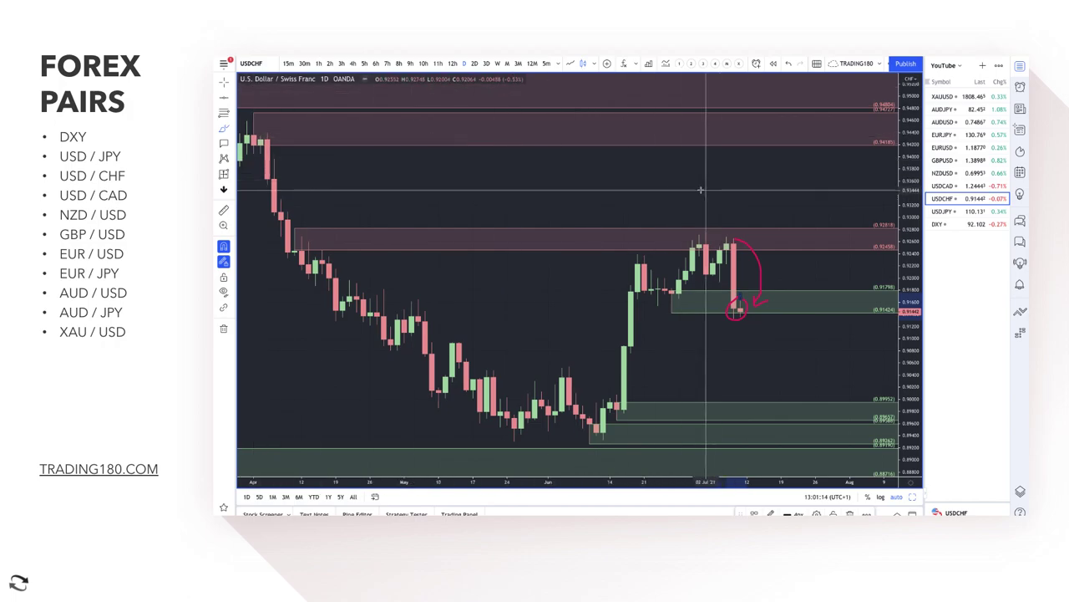
Brush four price-path arrows between the USD/CHF supply and demand zones.
mouse_move(740, 315)
mouse_down()
mouse_move(794, 394)
mouse_move(811, 382)
mouse_up()
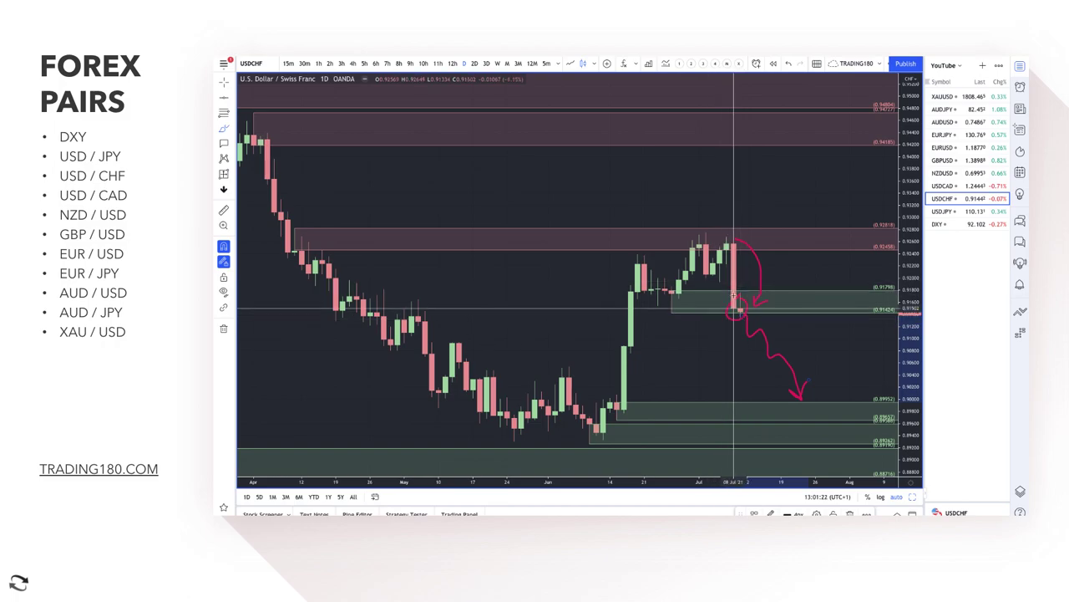
drag(746, 308, 800, 246)
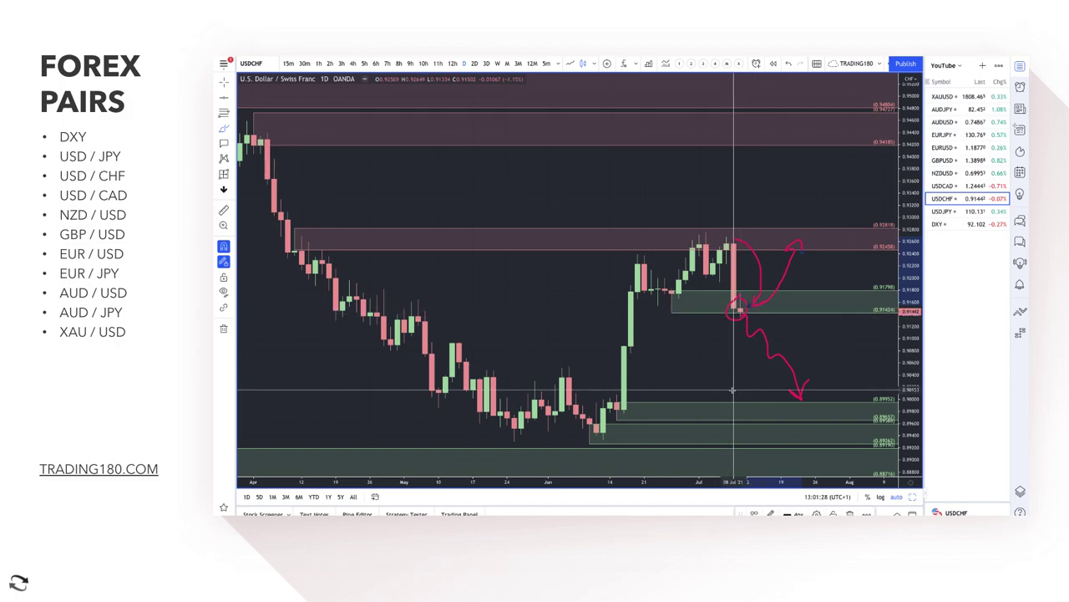
mouse_move(802, 410)
mouse_down()
mouse_move(845, 363)
mouse_move(861, 374)
mouse_up()
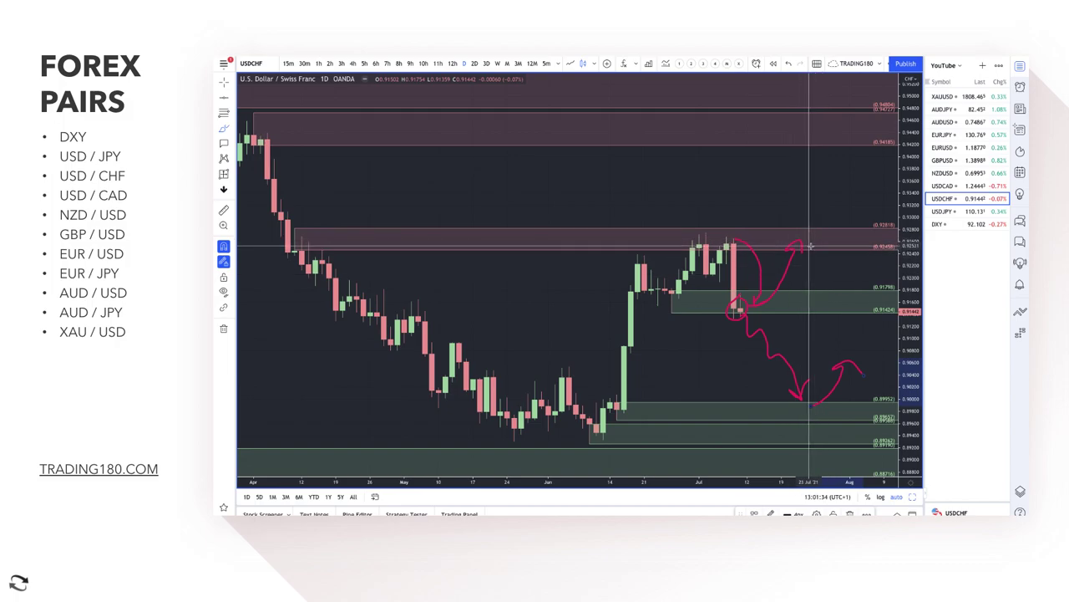
drag(808, 244, 839, 291)
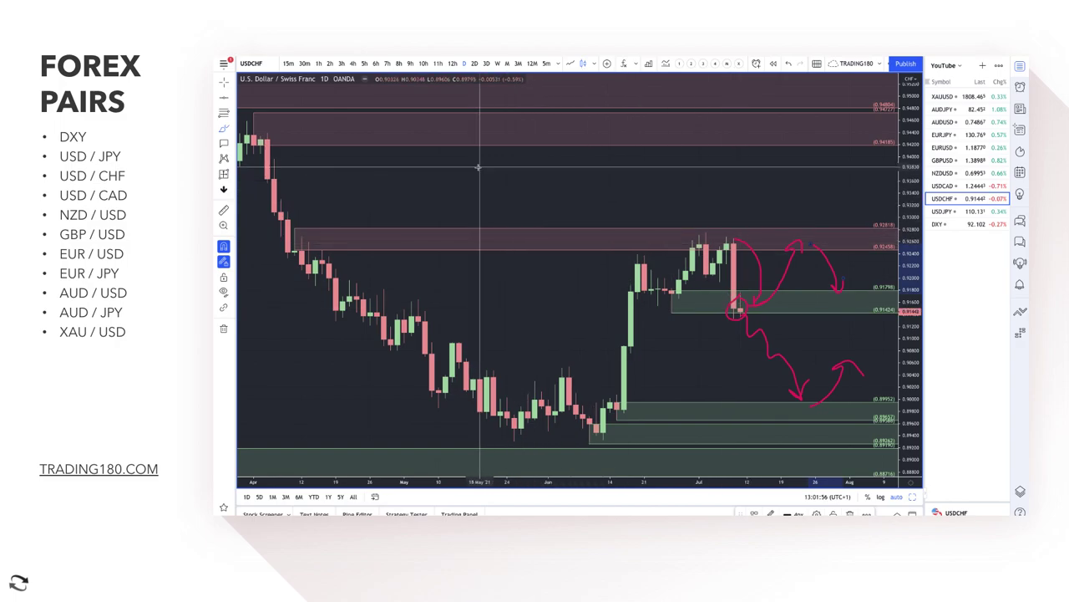
Handwrite the red 'R off' and 'On' notes above the candles.
mouse_move(482, 197)
mouse_down()
mouse_move(477, 179)
mouse_move(520, 194)
mouse_move(548, 186)
mouse_move(575, 149)
mouse_move(595, 173)
mouse_up()
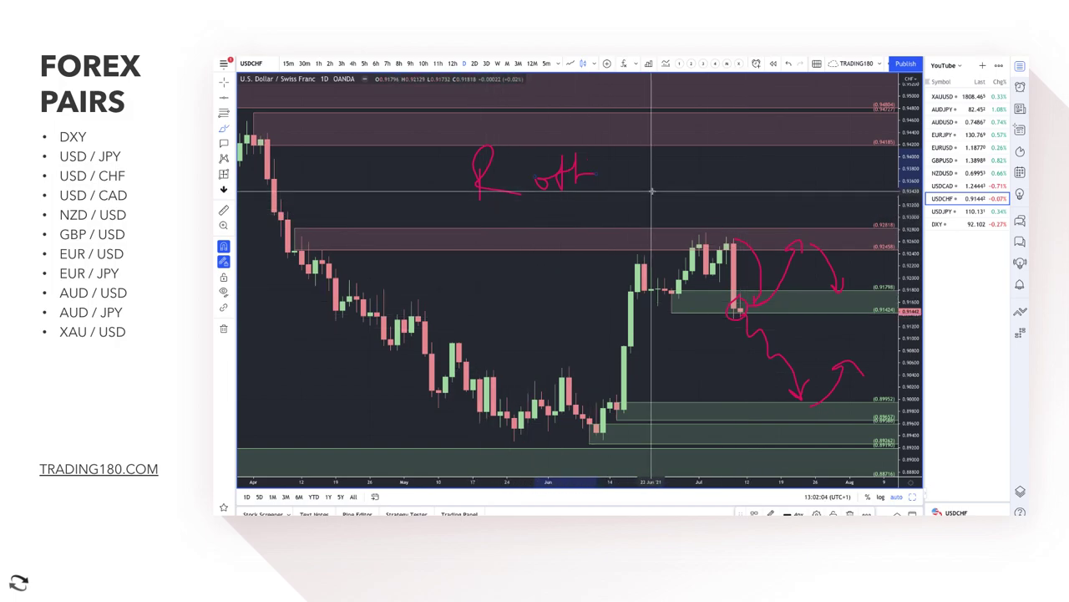
mouse_move(652, 192)
mouse_down()
mouse_move(670, 208)
mouse_move(648, 194)
mouse_move(711, 205)
mouse_up()
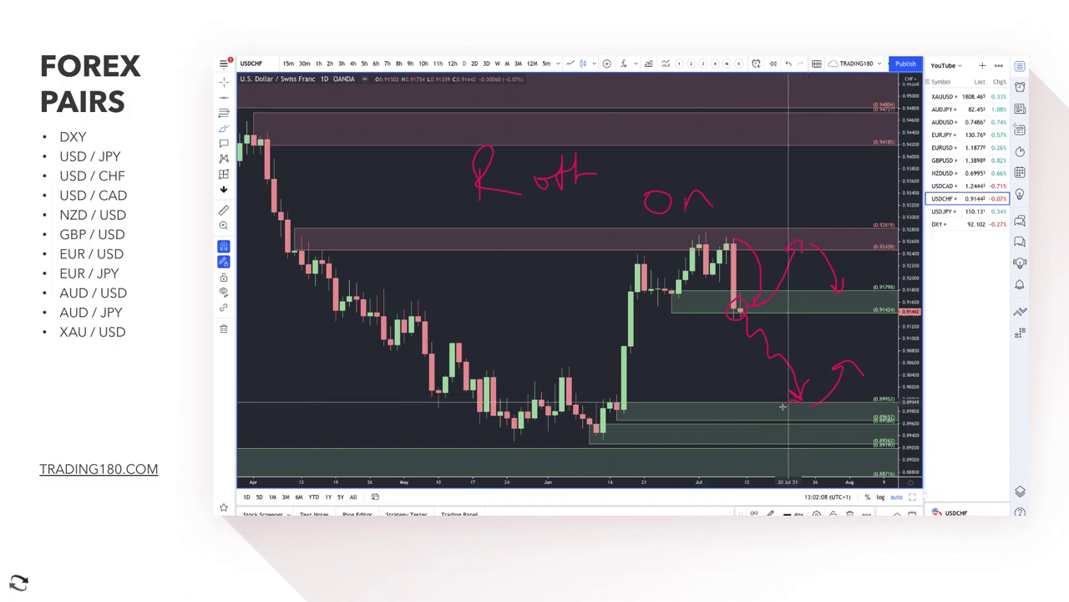
mouse_move(798, 403)
mouse_down()
mouse_move(867, 315)
mouse_move(877, 316)
mouse_up()
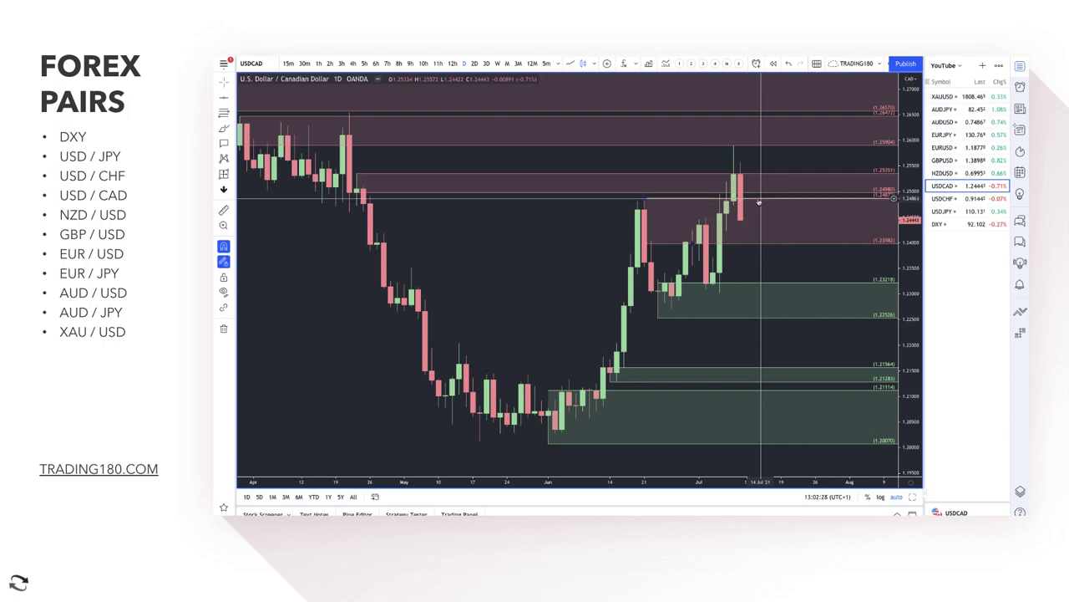
Delete the USD/CAD rectangle sitting just below the recent highs.
click(759, 202)
key(Delete)
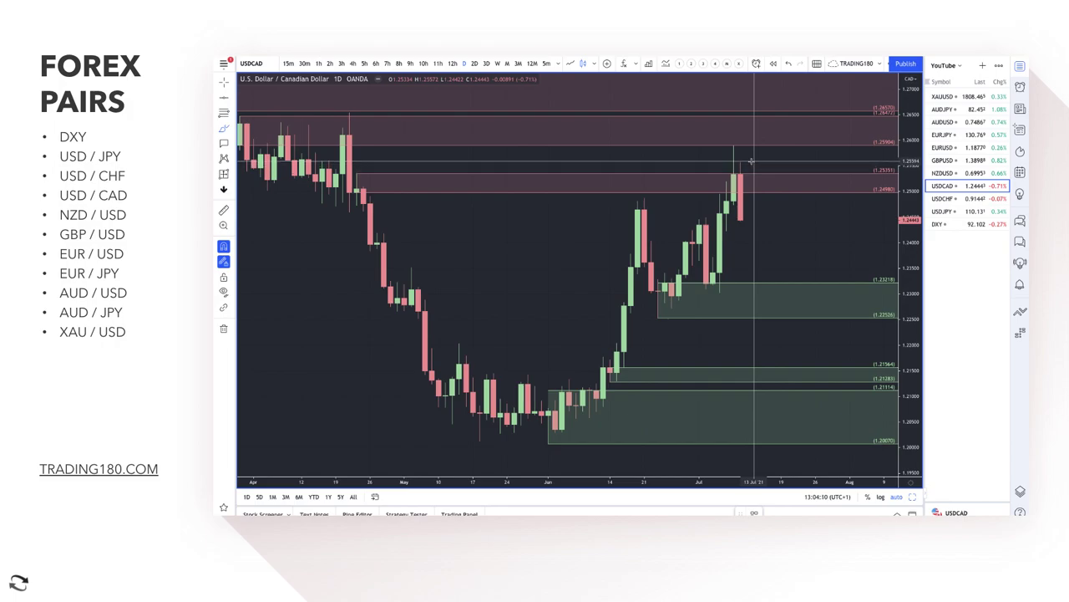
Circle the latest candles at the supply zone and brush up and down arrows on the left.
mouse_move(752, 161)
mouse_down()
mouse_move(721, 176)
mouse_move(752, 189)
mouse_up()
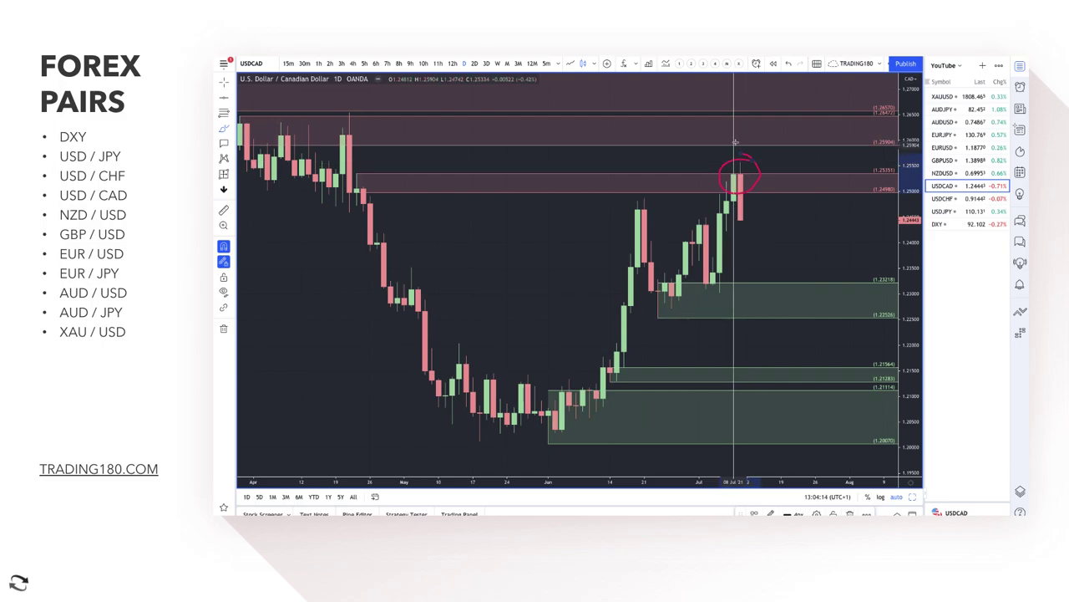
mouse_move(735, 142)
mouse_down()
mouse_move(721, 176)
mouse_move(742, 146)
mouse_move(842, 282)
mouse_up()
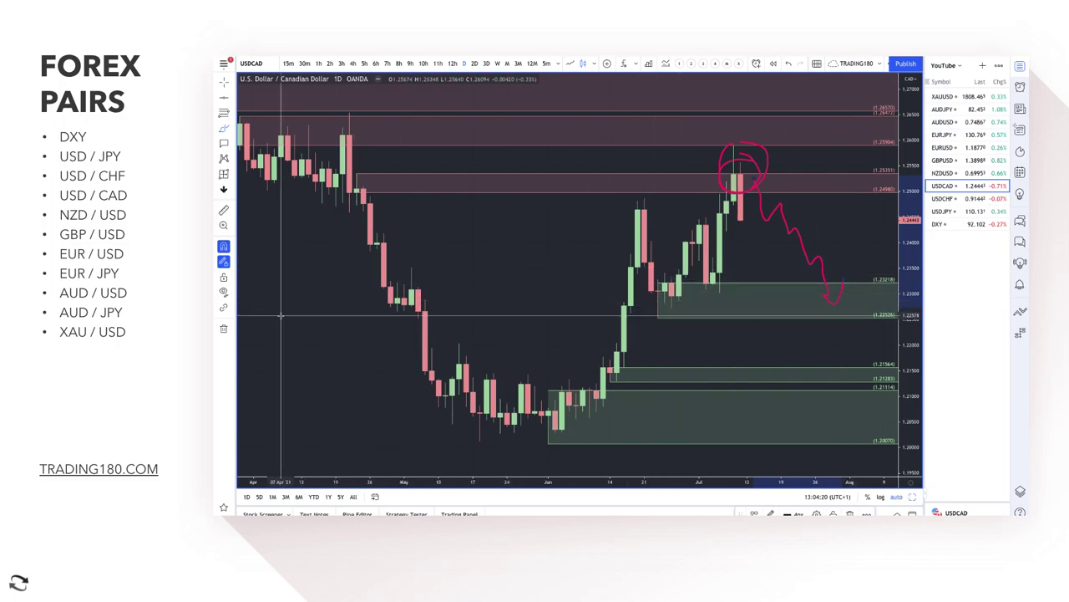
drag(281, 315, 305, 266)
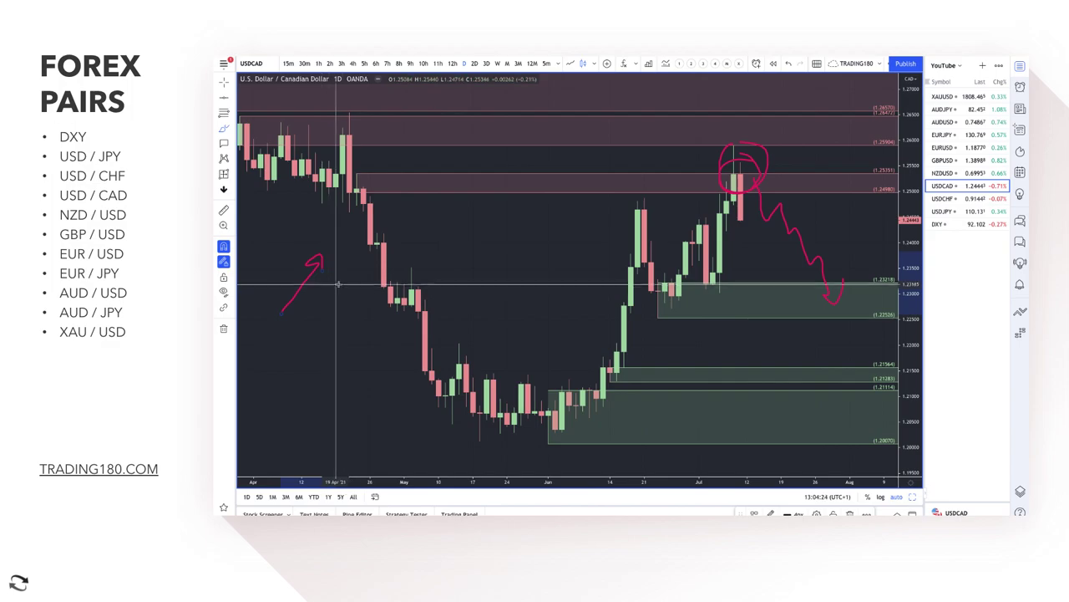
mouse_move(340, 275)
mouse_down()
mouse_move(312, 295)
mouse_move(336, 293)
mouse_up()
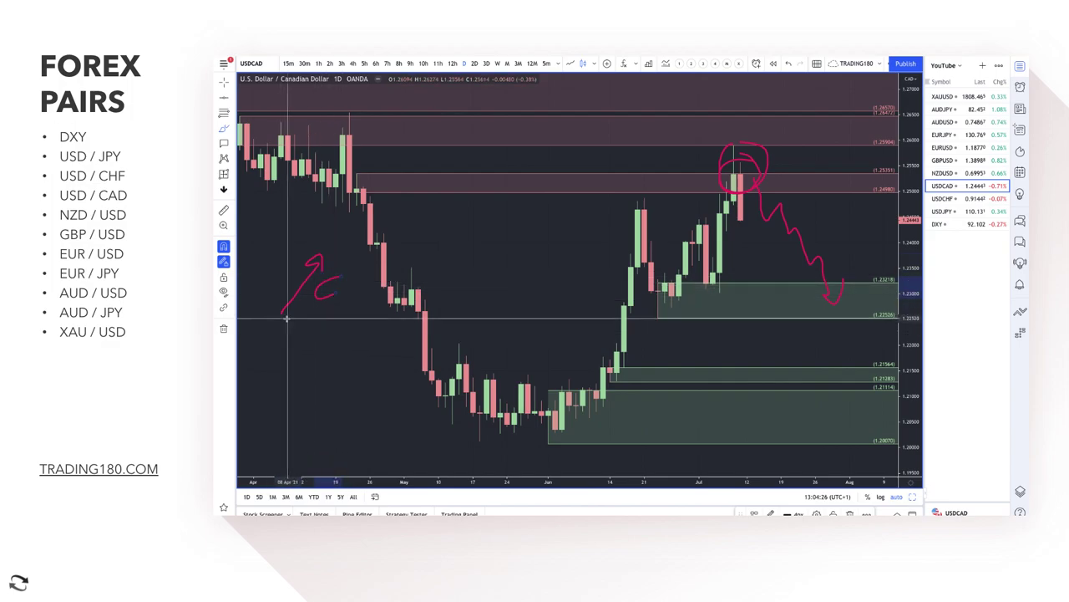
mouse_move(287, 318)
mouse_down()
mouse_move(334, 358)
mouse_move(357, 343)
mouse_up()
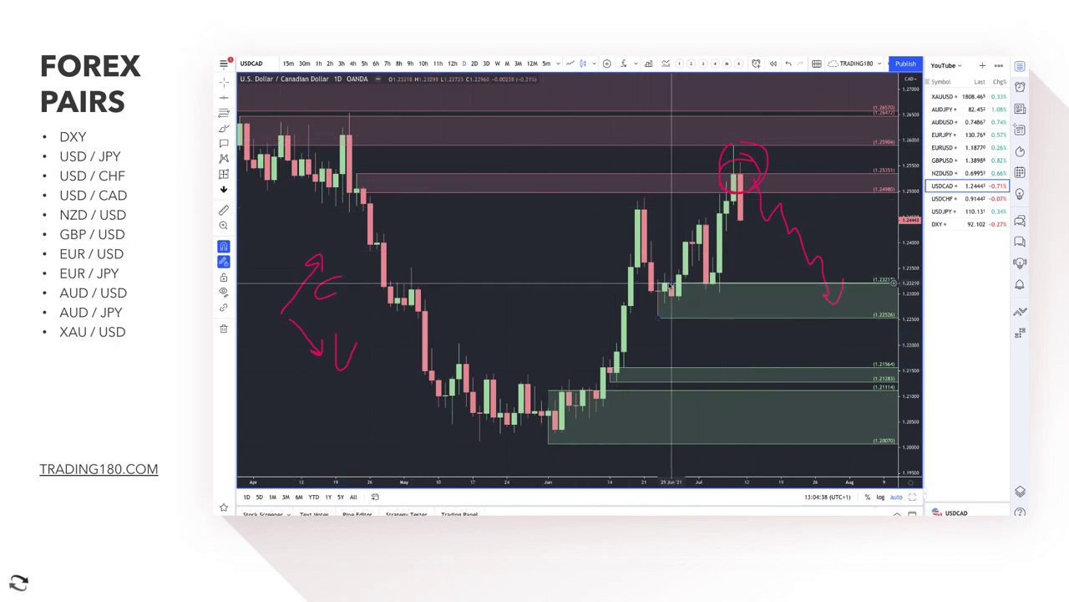
Raise the demand zone's top to 1.23414, sketch a zigzag rise, and extend the supply zone upward.
drag(706, 284, 717, 271)
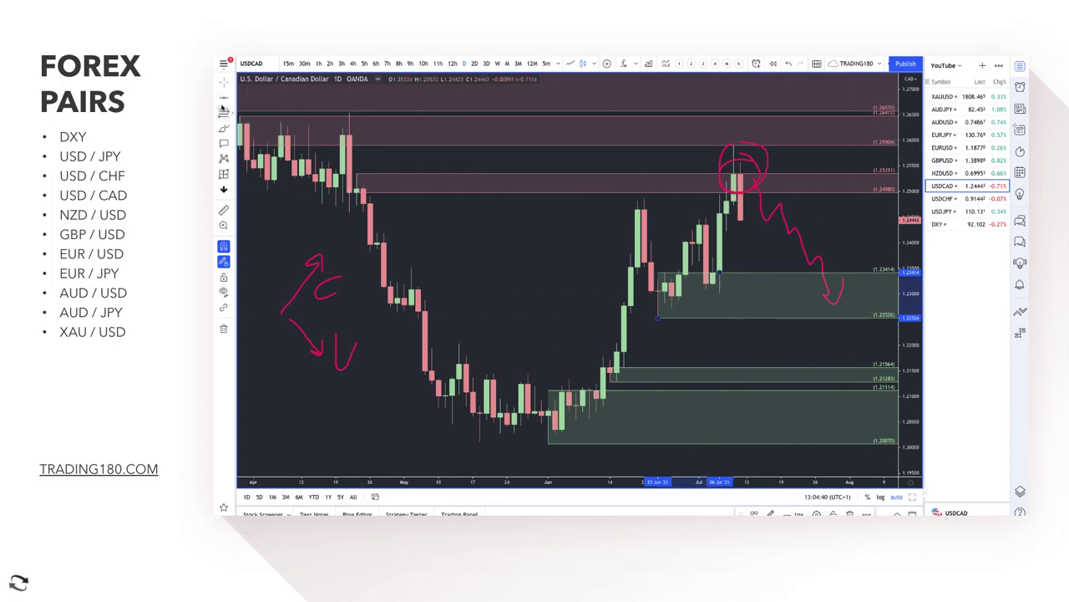
click(347, 136)
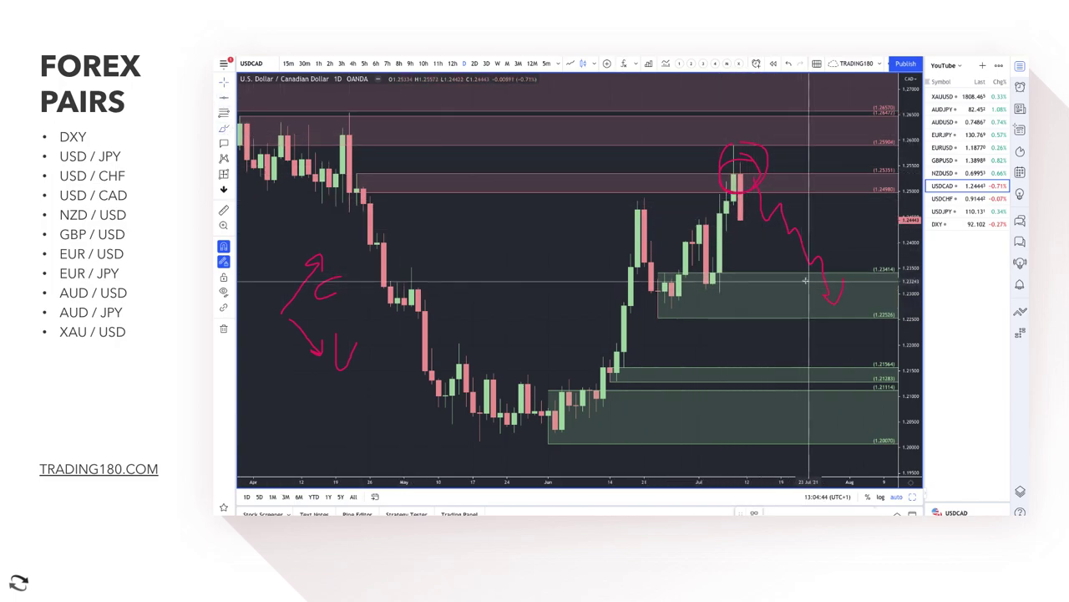
mouse_move(812, 274)
mouse_down()
mouse_move(804, 294)
mouse_move(865, 225)
mouse_move(877, 237)
mouse_up()
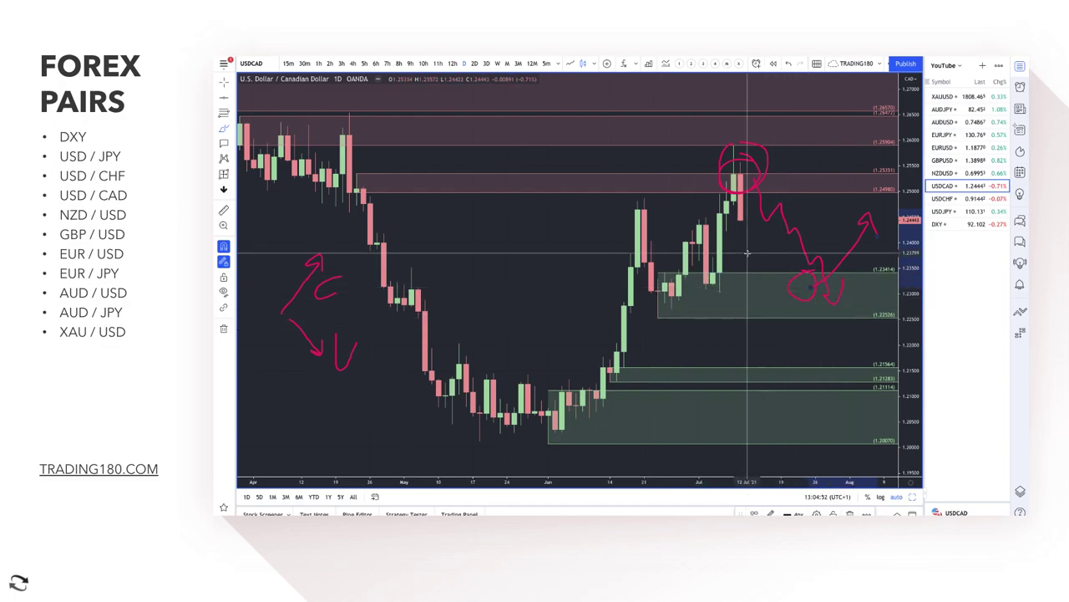
drag(760, 285, 833, 205)
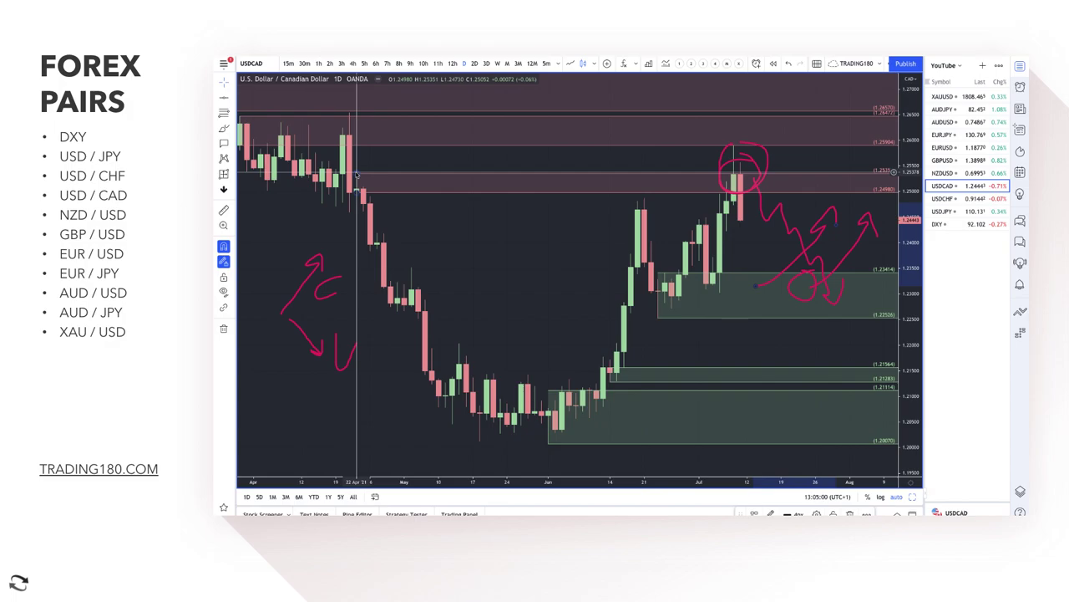
drag(357, 173, 351, 121)
Raise the supply zone's bottom edge to 1.25346 and brush an arcing arrow over the recent candles.
right_click(332, 131)
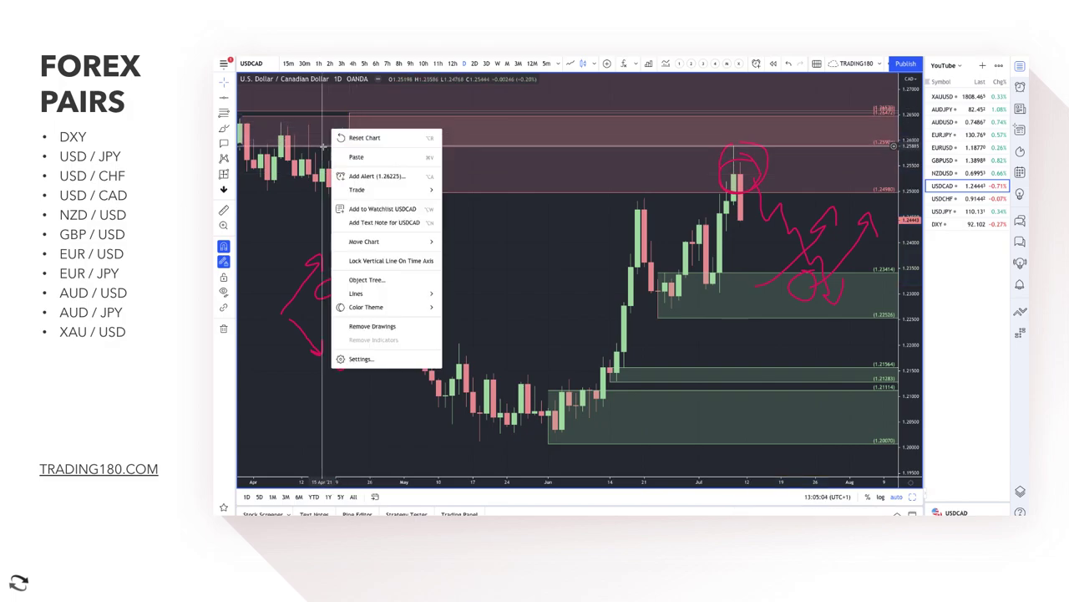
click(325, 149)
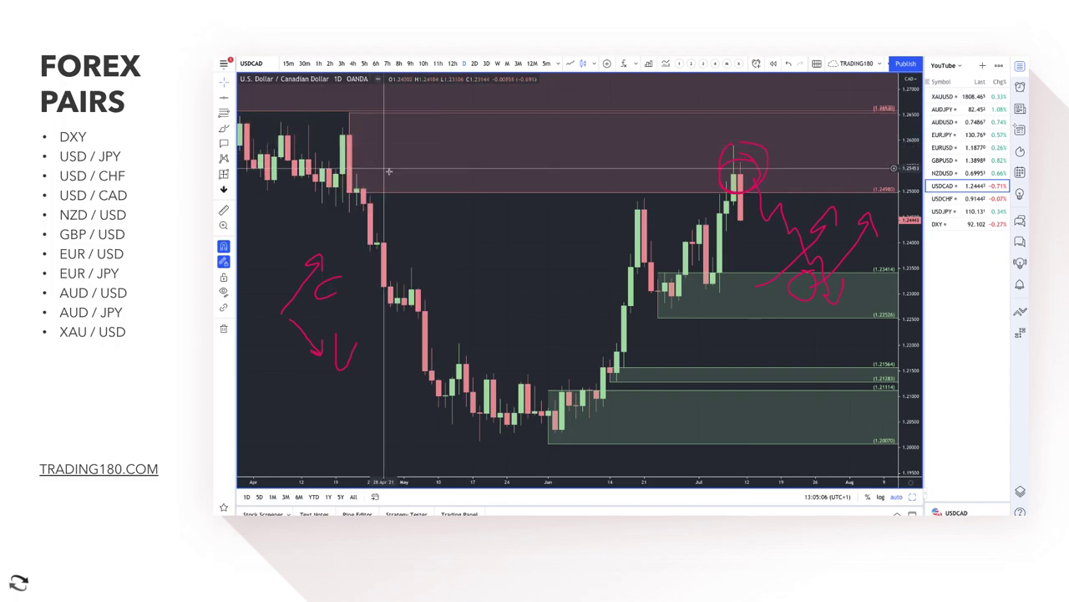
drag(357, 192, 357, 173)
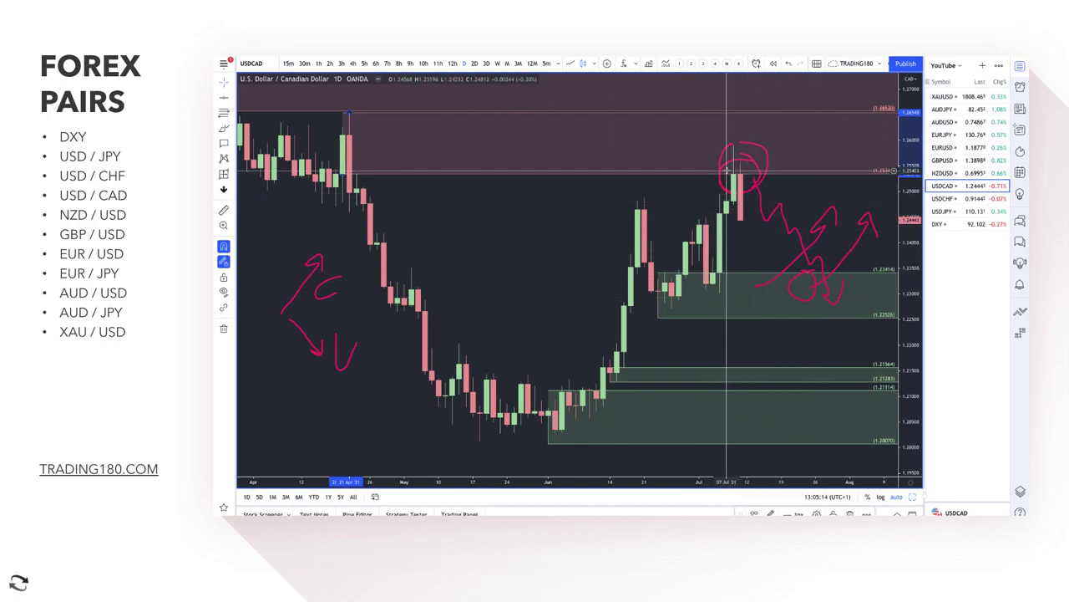
click(224, 127)
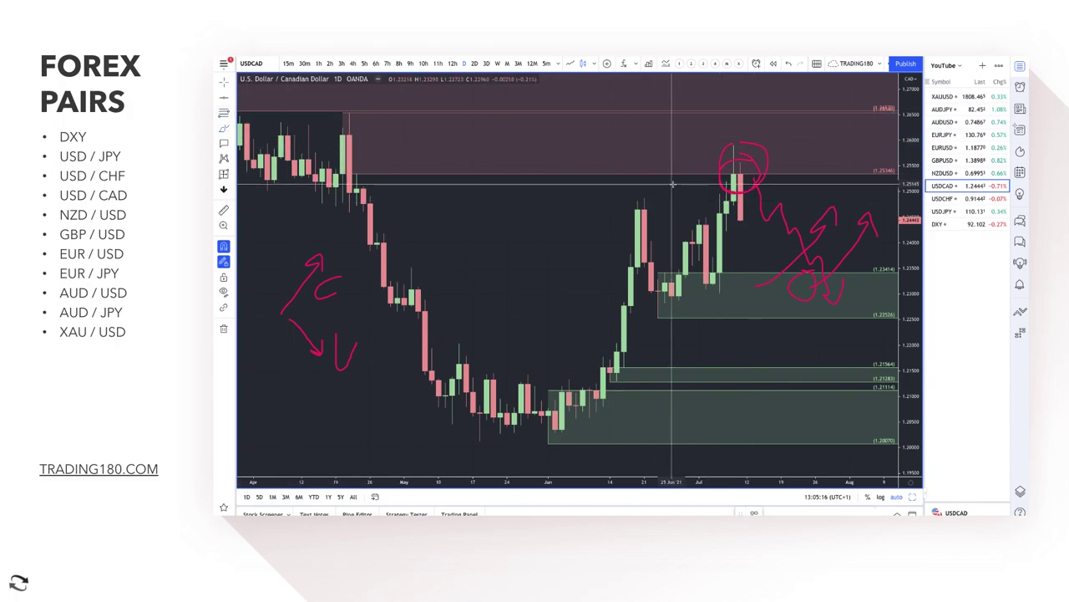
mouse_move(783, 158)
mouse_down()
mouse_move(827, 192)
mouse_move(806, 204)
mouse_up()
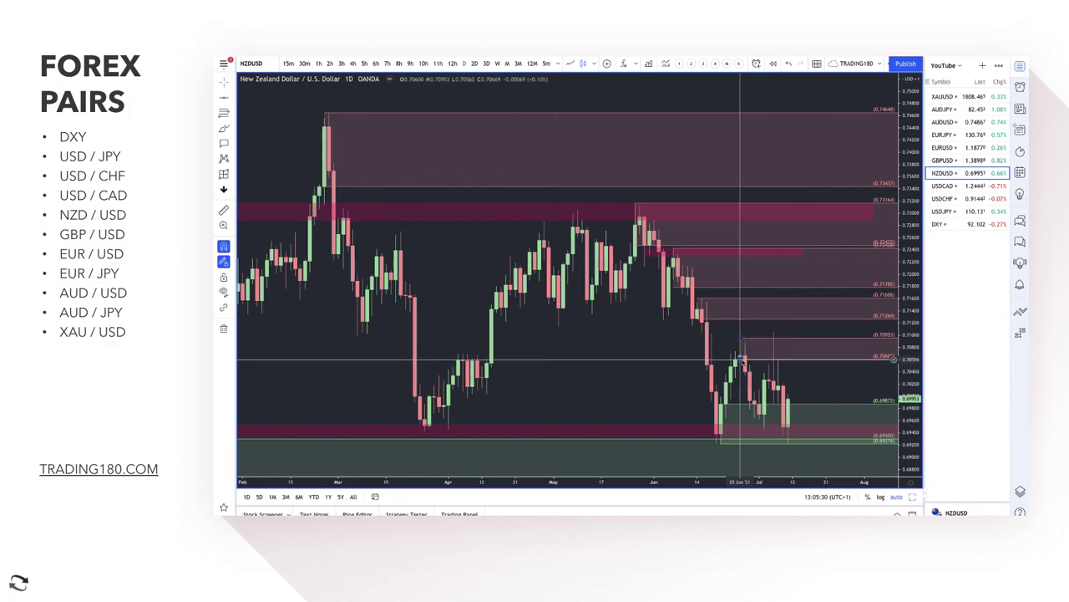
Complete the new NZD/USD zone and raise its top edge to about 0.7105.
click(778, 385)
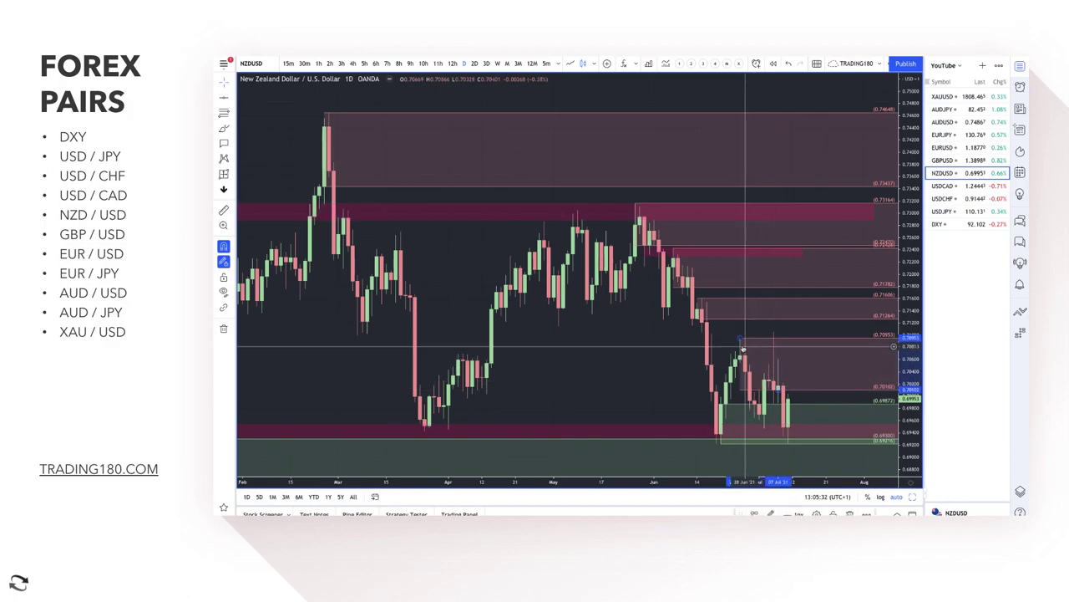
drag(740, 341, 768, 330)
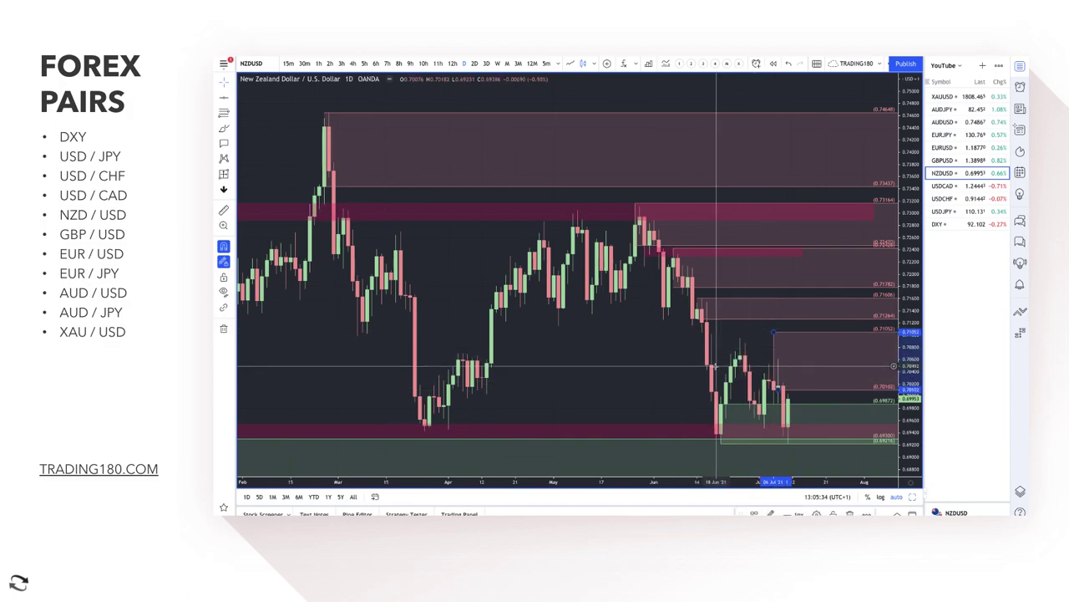
scroll(710, 330, down, 3)
Brush a pink zigzag climbing from the June low into the 0.7010–0.7105 zone.
scroll(591, 333, down, 2)
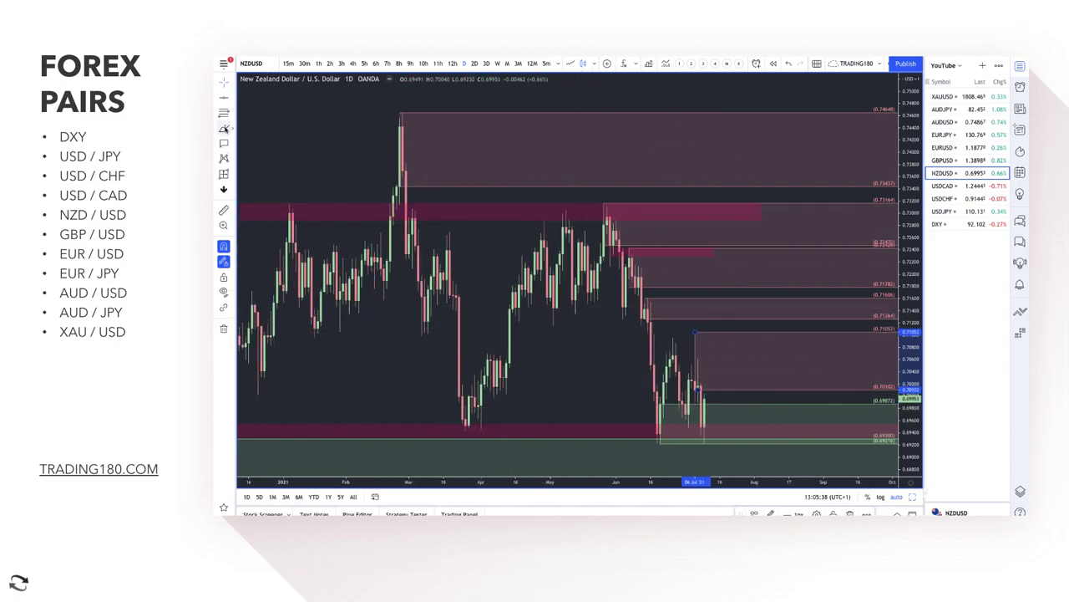
scroll(600, 351, up, 5)
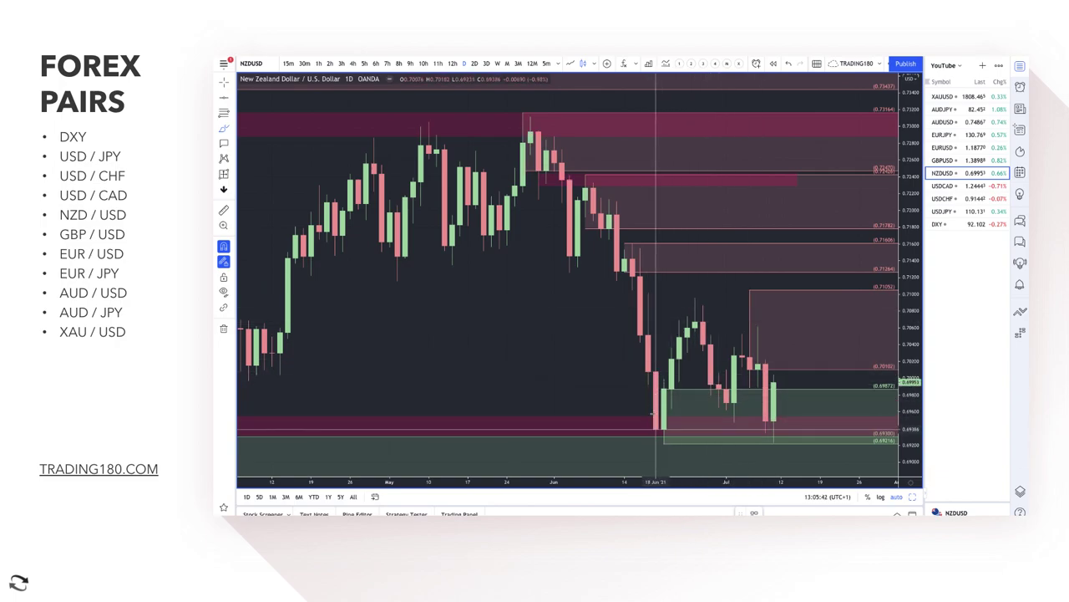
mouse_move(656, 406)
mouse_down()
mouse_move(695, 323)
mouse_move(717, 378)
mouse_up()
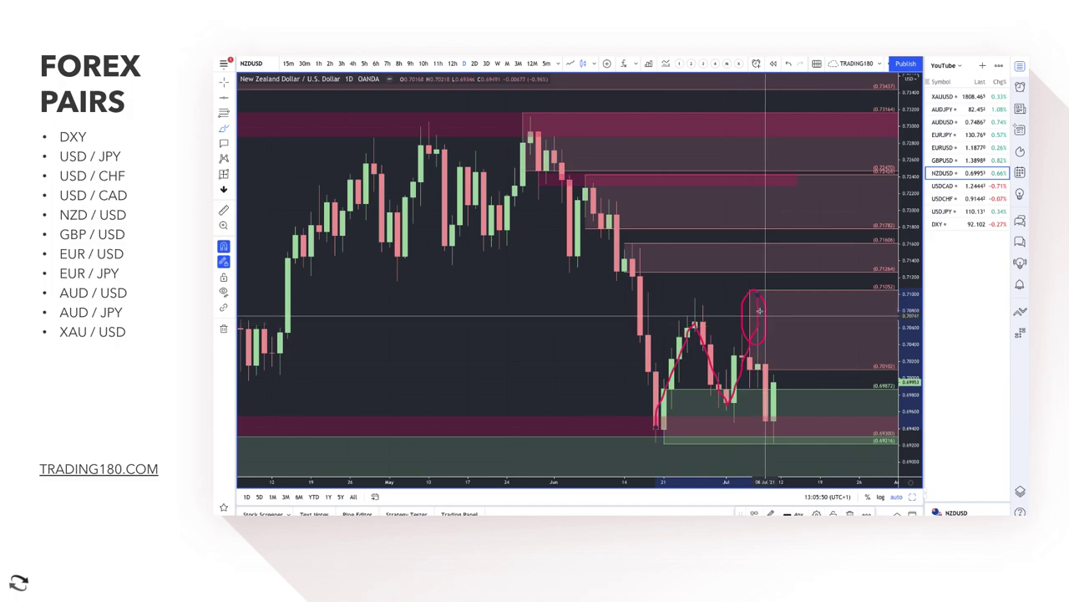
Sketch the drop to the last candle and add a zone over the recent range styled 3. VR TOOL.
mouse_move(758, 312)
mouse_down()
mouse_move(774, 401)
mouse_move(760, 426)
mouse_move(780, 418)
mouse_move(821, 363)
mouse_move(827, 383)
mouse_up()
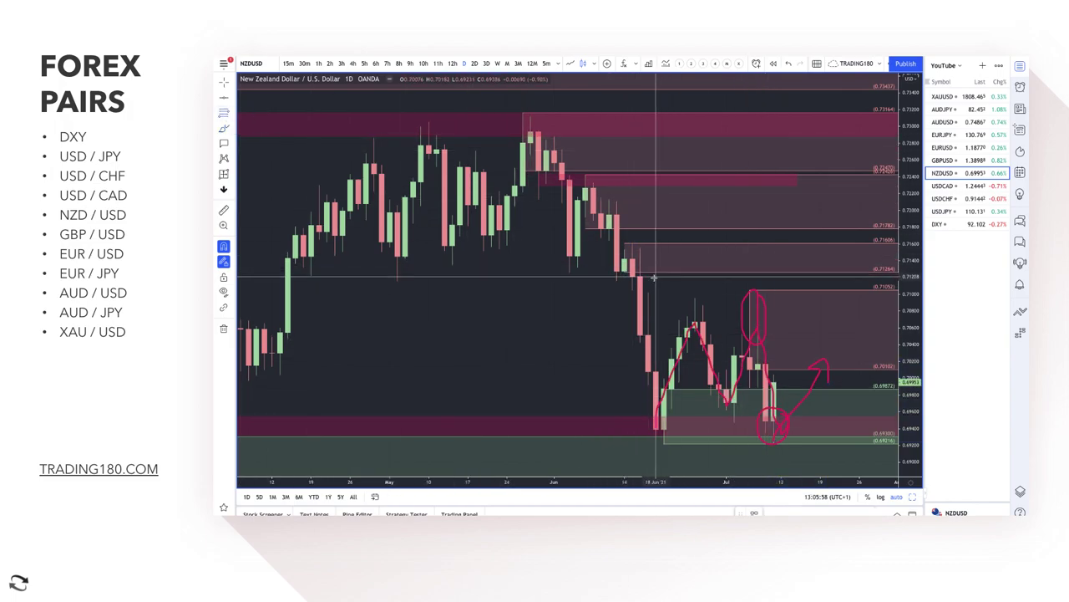
drag(599, 289, 665, 443)
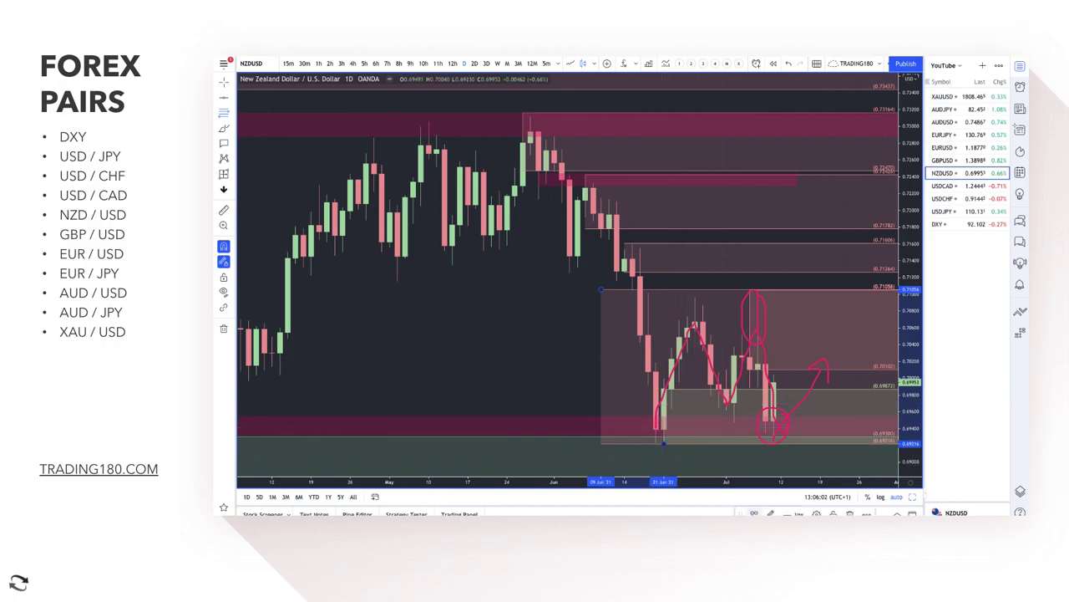
click(753, 512)
click(769, 378)
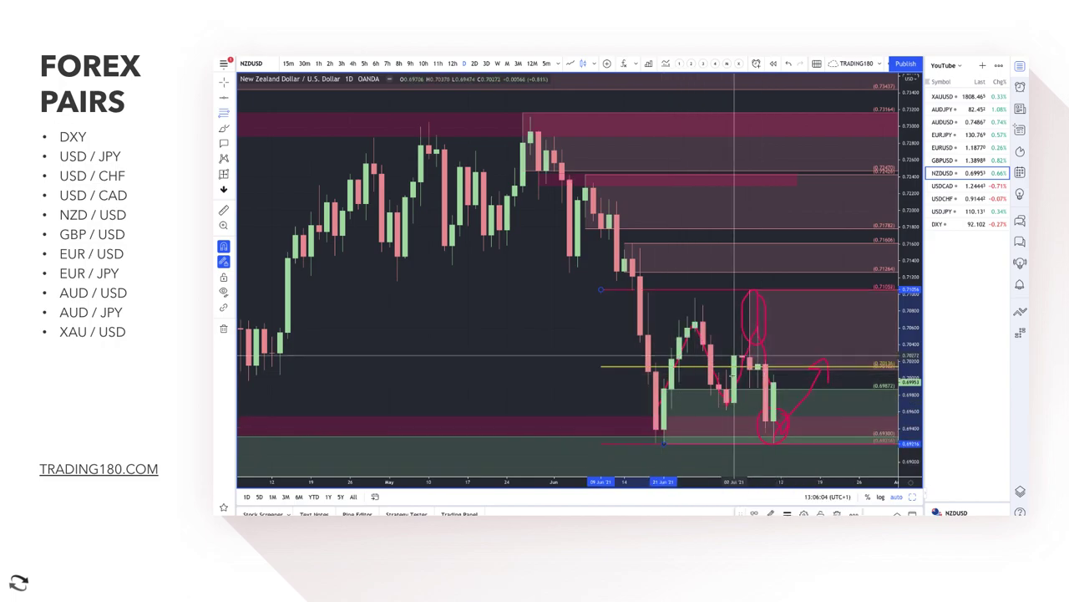
Zoom out and brush a pink projected price curve below the zone.
scroll(739, 363, down, 3)
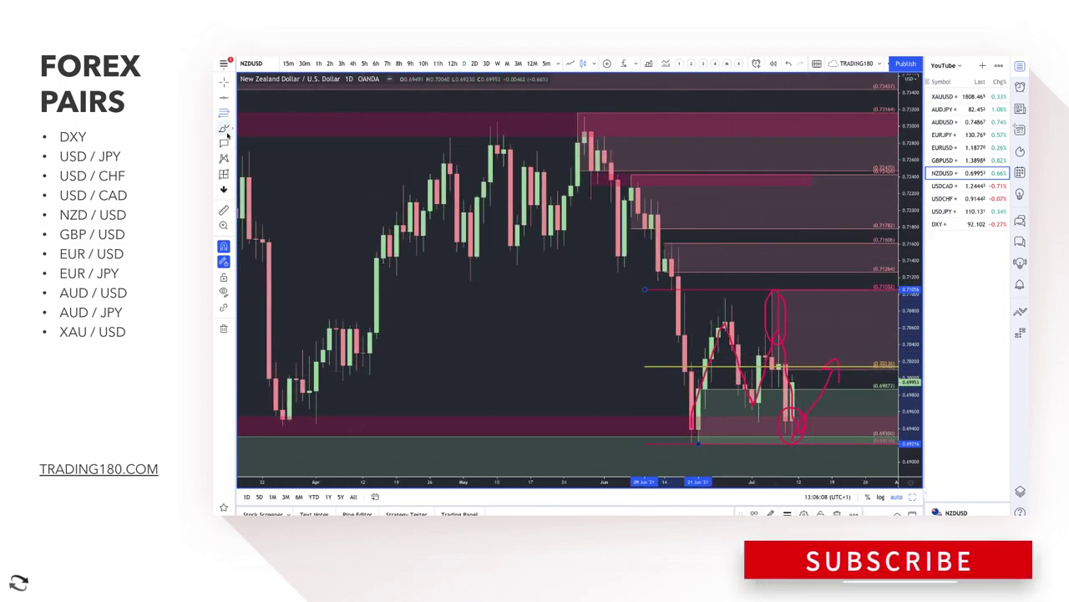
scroll(788, 381, down, 3)
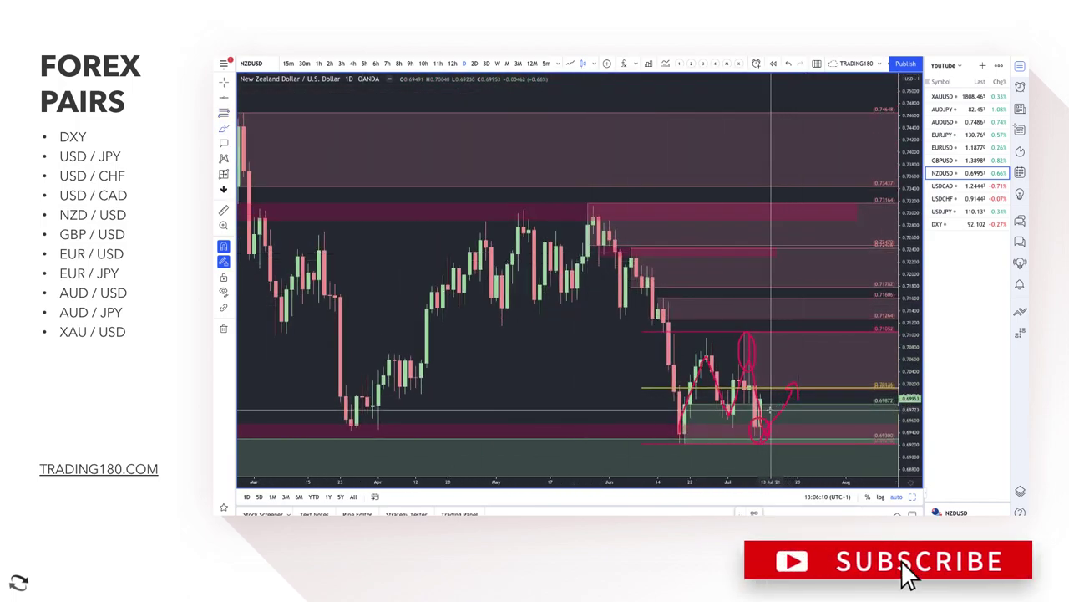
scroll(778, 408, down, 2)
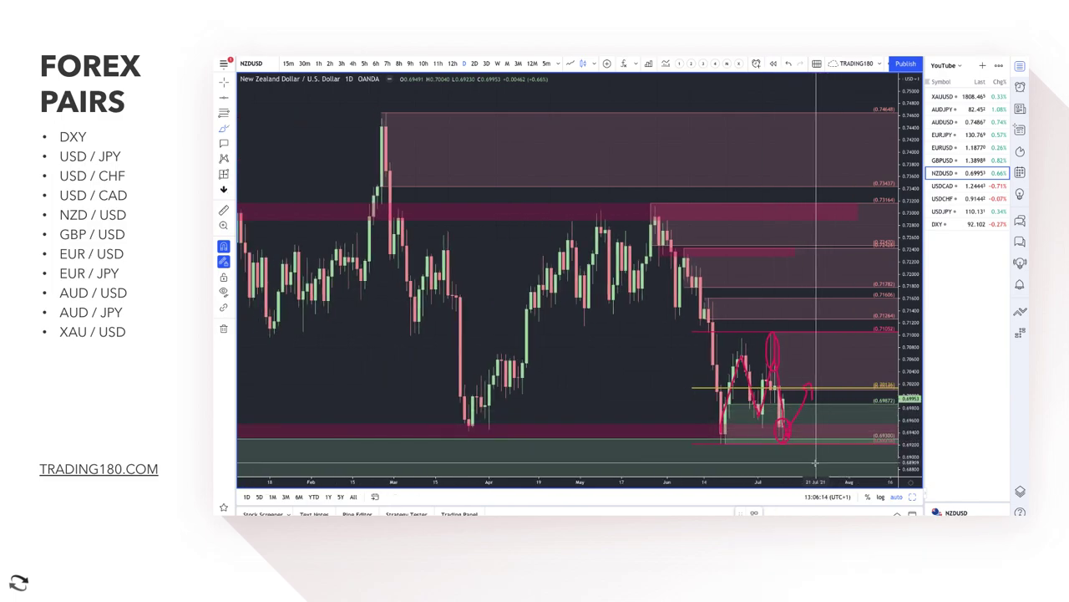
drag(811, 451, 782, 467)
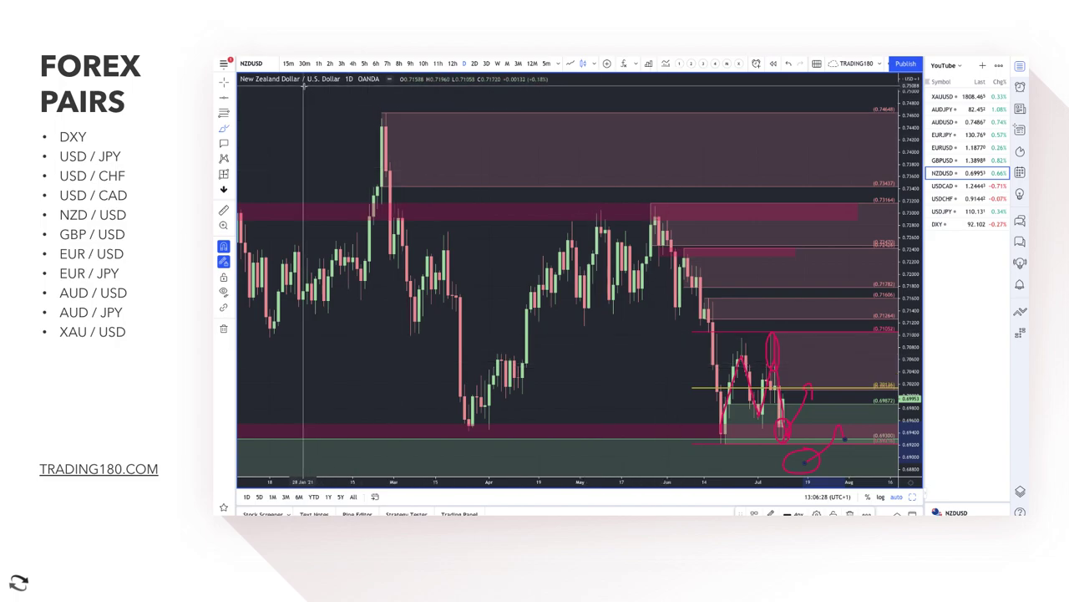
Underline U.S. Dollar in the chart title and draw a pink arrow heading down.
drag(306, 85, 356, 85)
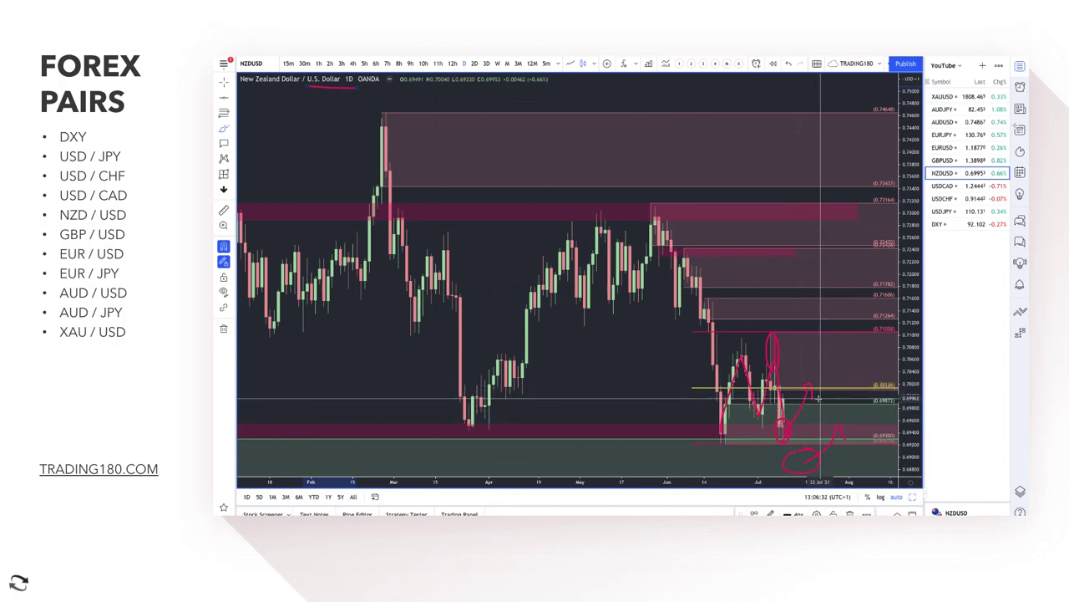
mouse_move(808, 393)
mouse_down()
mouse_move(832, 405)
mouse_move(865, 472)
mouse_move(874, 459)
mouse_up()
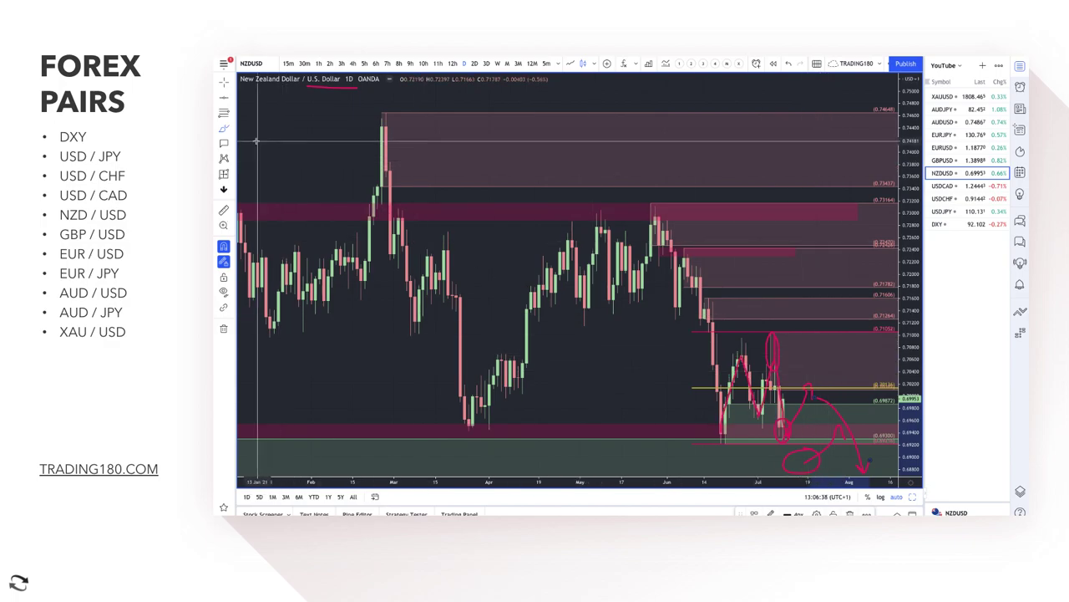
click(234, 128)
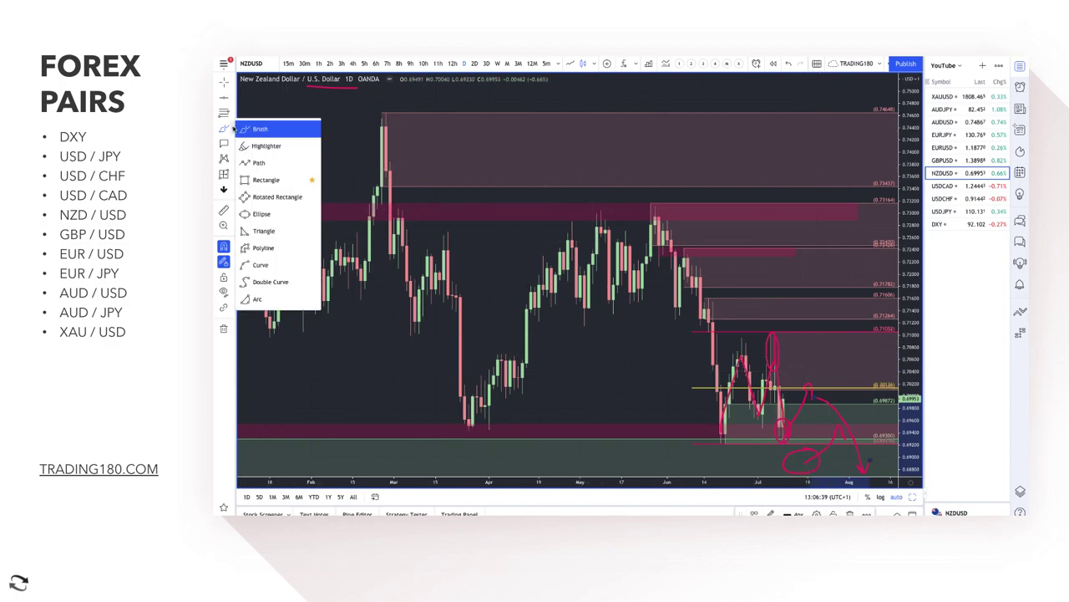
Draw a narrow pink zone from the candle high to the right edge of the NZD/USD chart.
click(258, 180)
scroll(388, 351, down, 3)
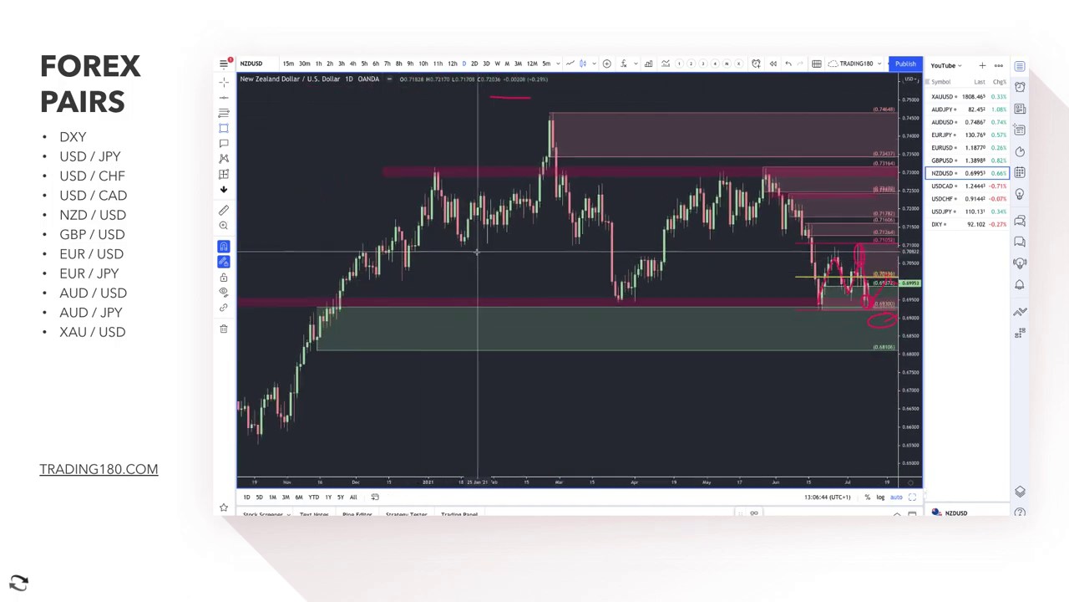
click(431, 220)
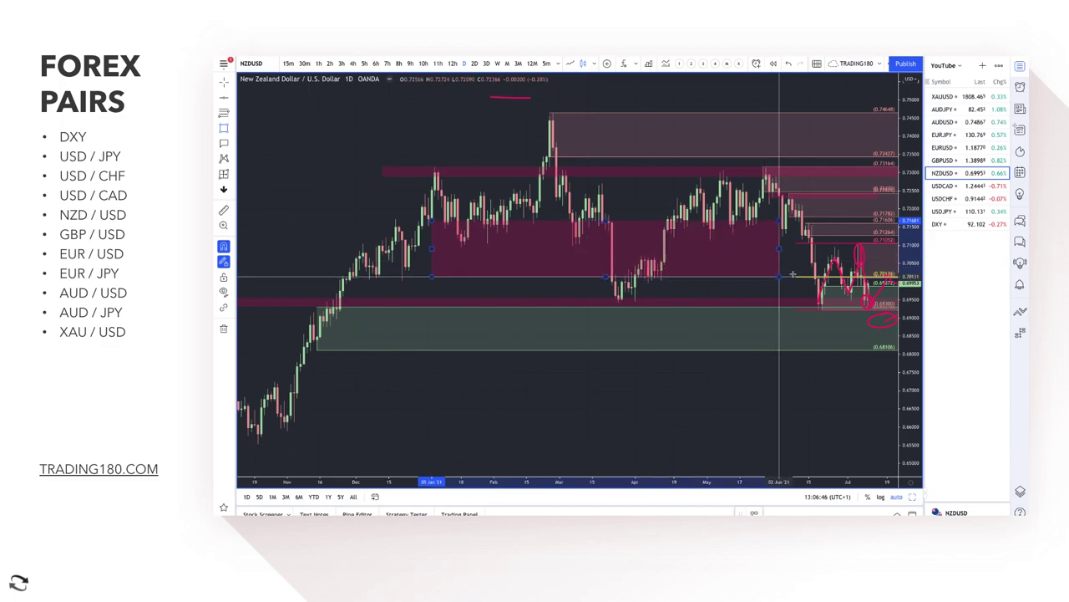
click(894, 249)
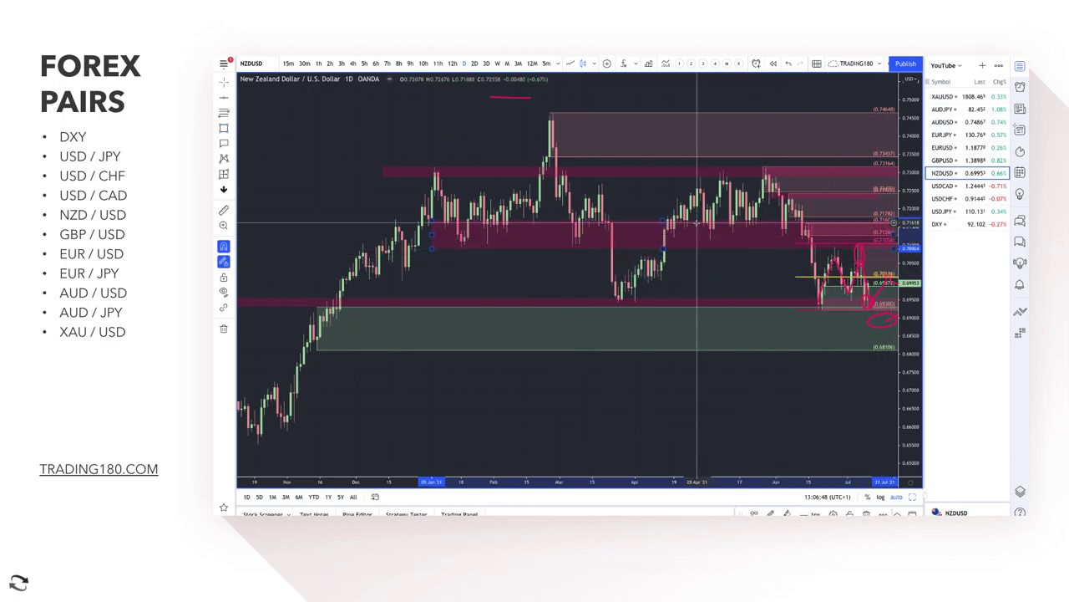
drag(660, 224, 661, 236)
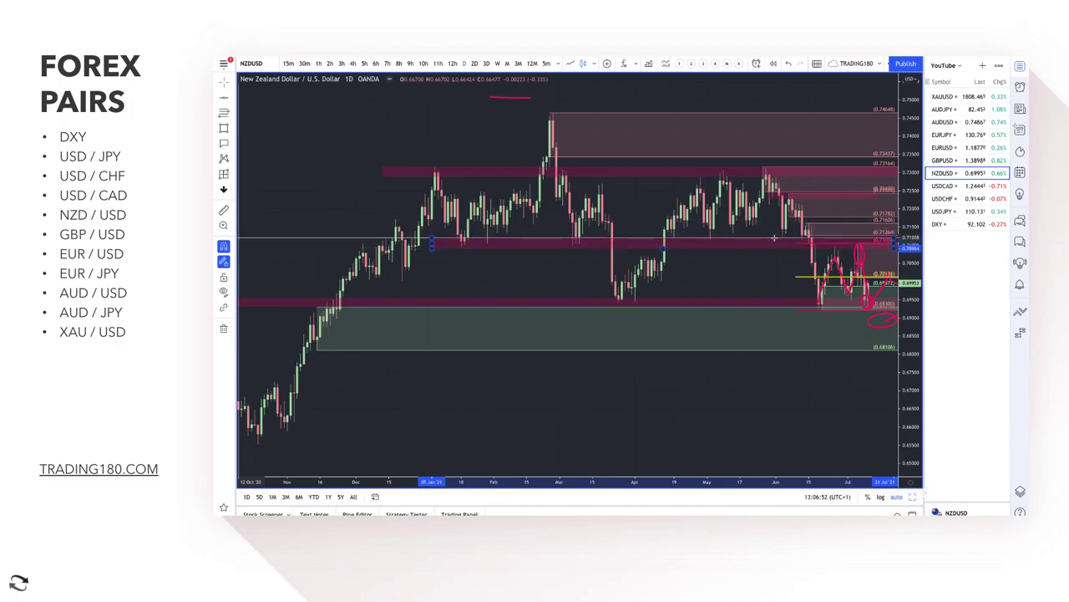
scroll(689, 233, right, 3)
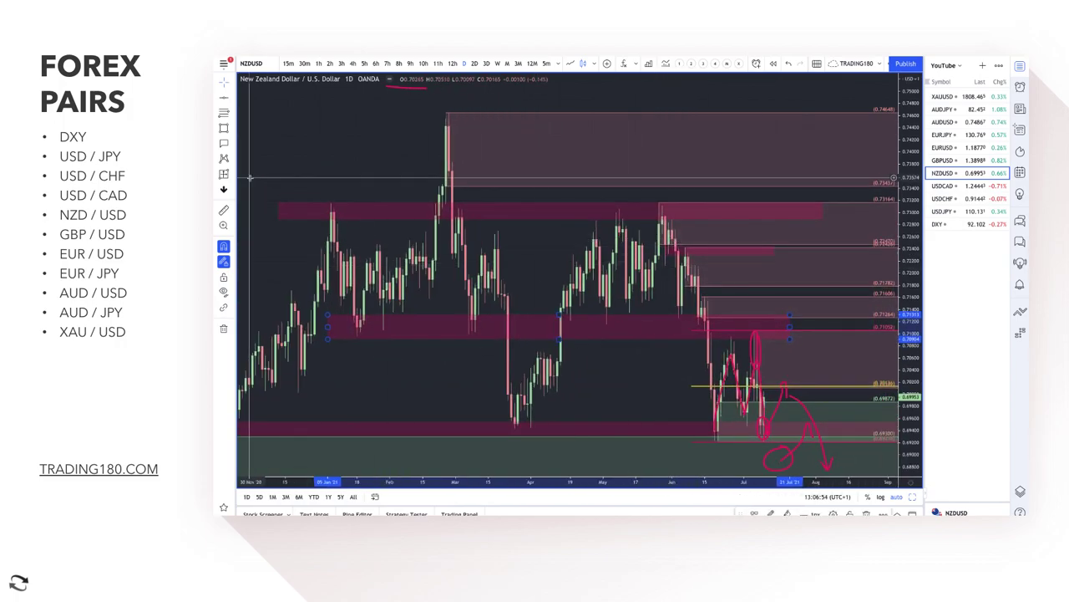
Brush pink loops and an arrowhead below resistance, then switch the chart to GBPUSD.
click(230, 127)
click(268, 126)
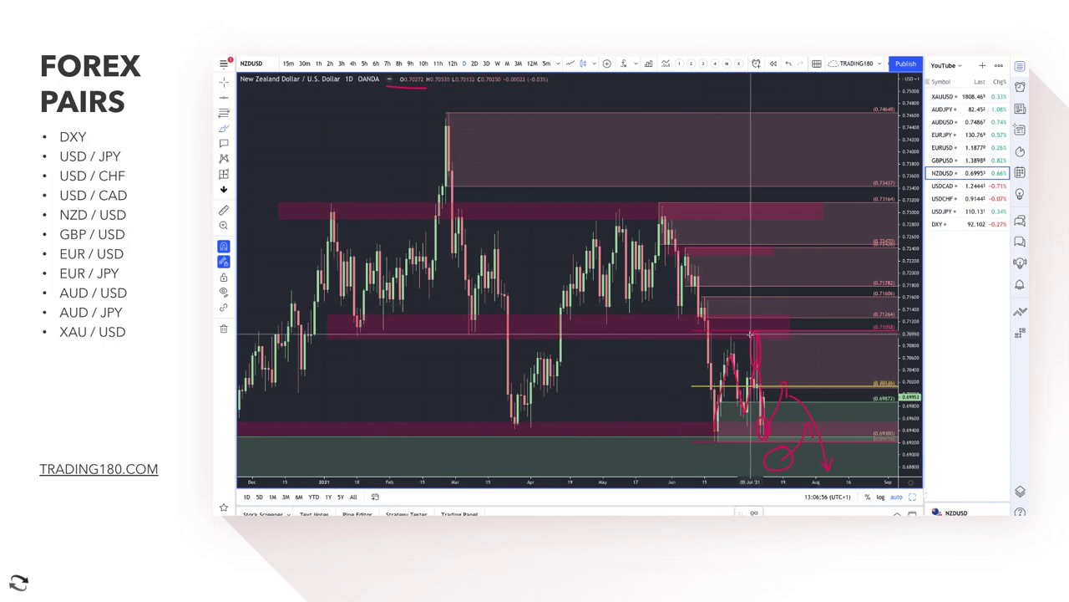
mouse_move(803, 328)
mouse_down()
mouse_move(788, 338)
mouse_move(817, 339)
mouse_move(835, 382)
mouse_move(850, 361)
mouse_up()
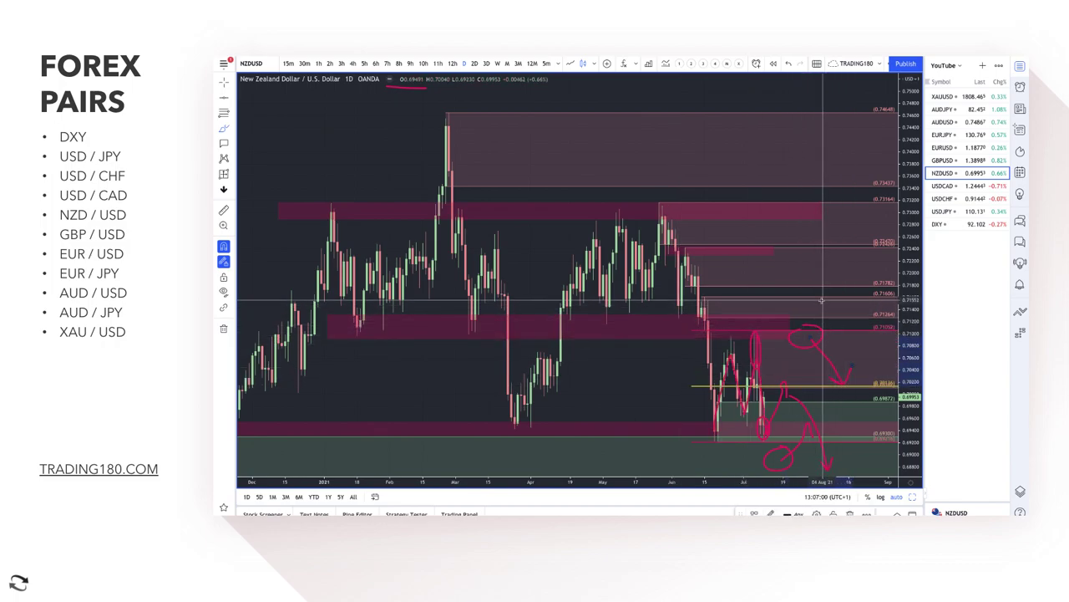
mouse_move(829, 298)
mouse_down()
mouse_move(815, 315)
mouse_move(844, 304)
mouse_move(835, 330)
mouse_move(852, 360)
mouse_move(861, 349)
mouse_up()
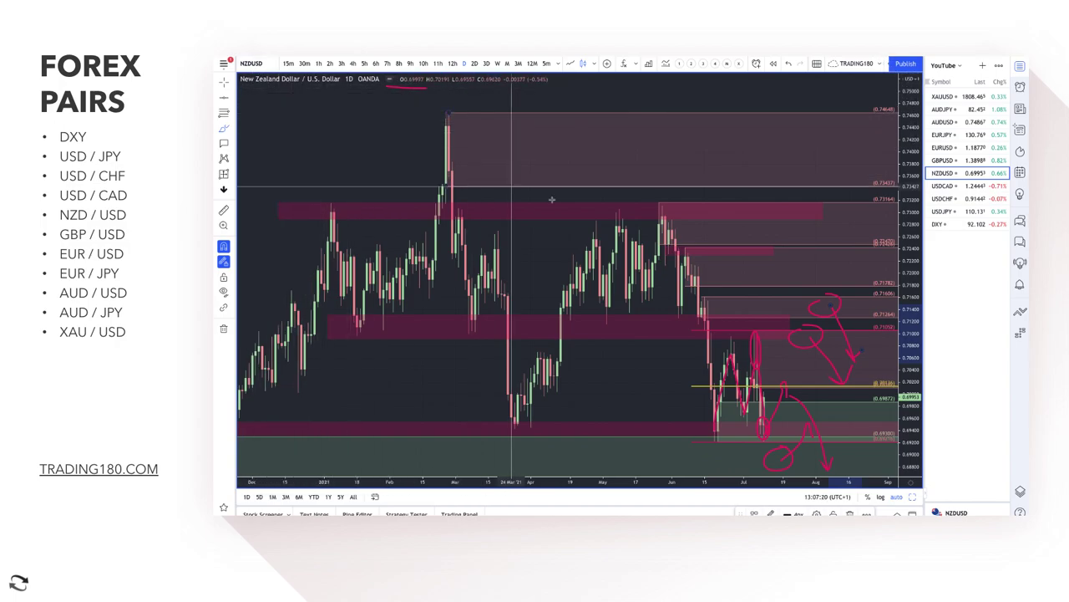
click(945, 161)
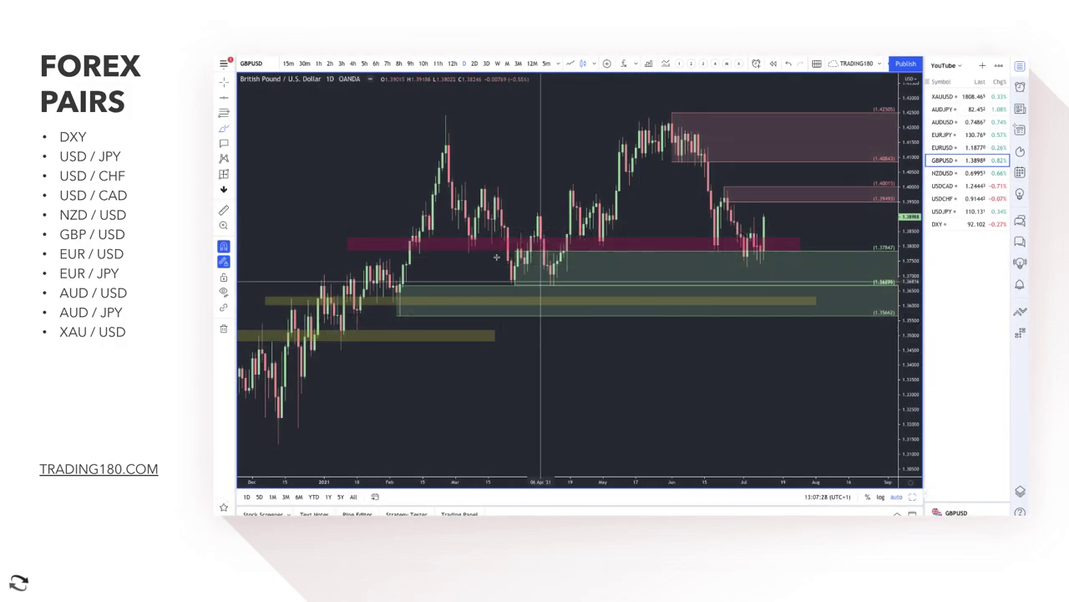
Brush circles inside the upper supply zone near 1.4200 and around the latest candles at demand.
click(231, 127)
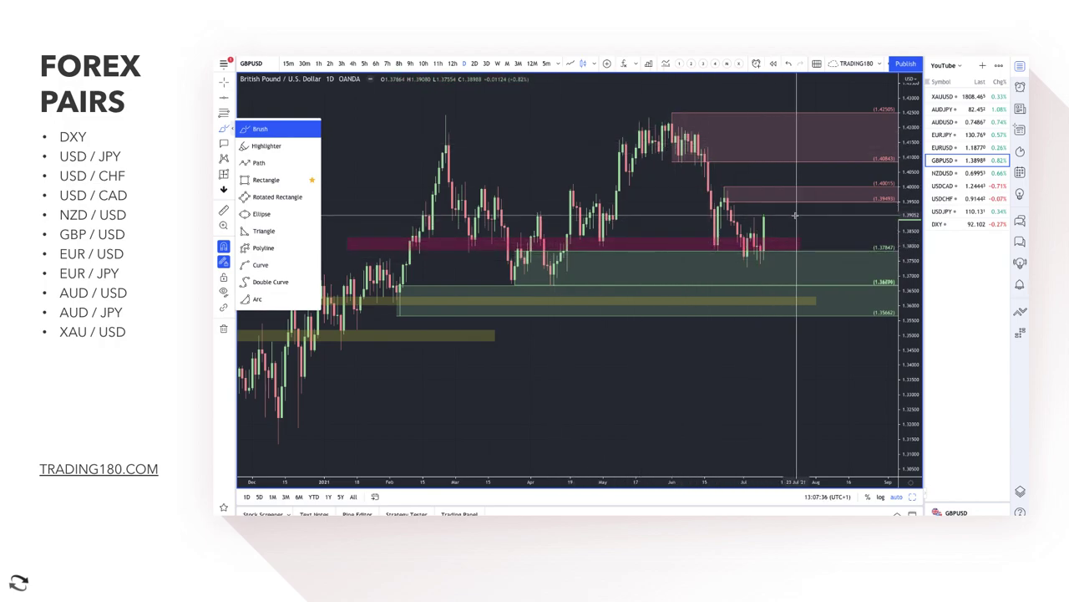
mouse_move(828, 113)
mouse_down()
mouse_move(802, 126)
mouse_move(827, 115)
mouse_up()
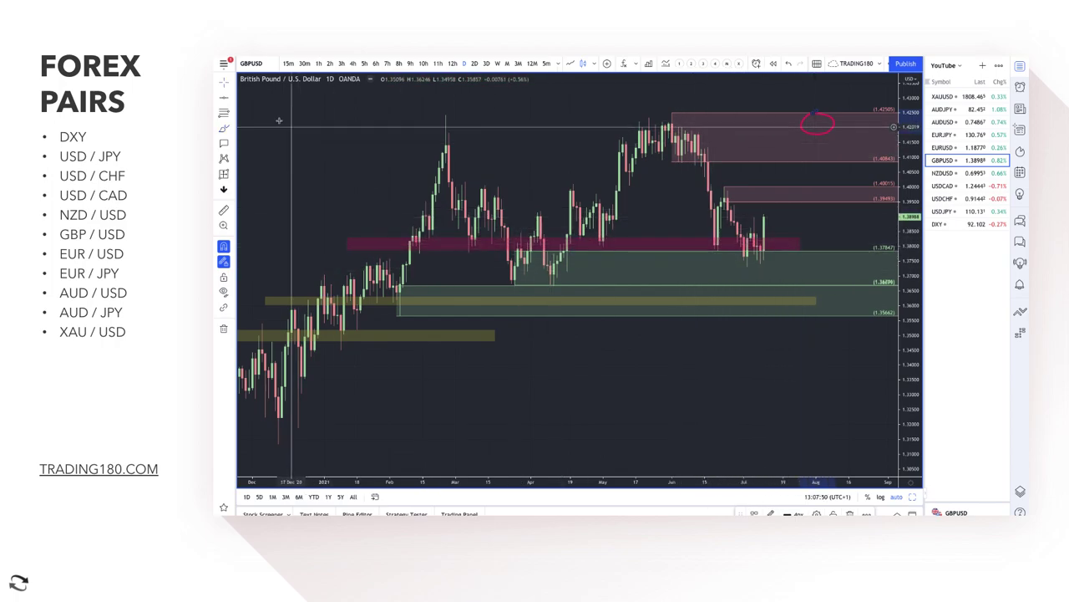
click(224, 127)
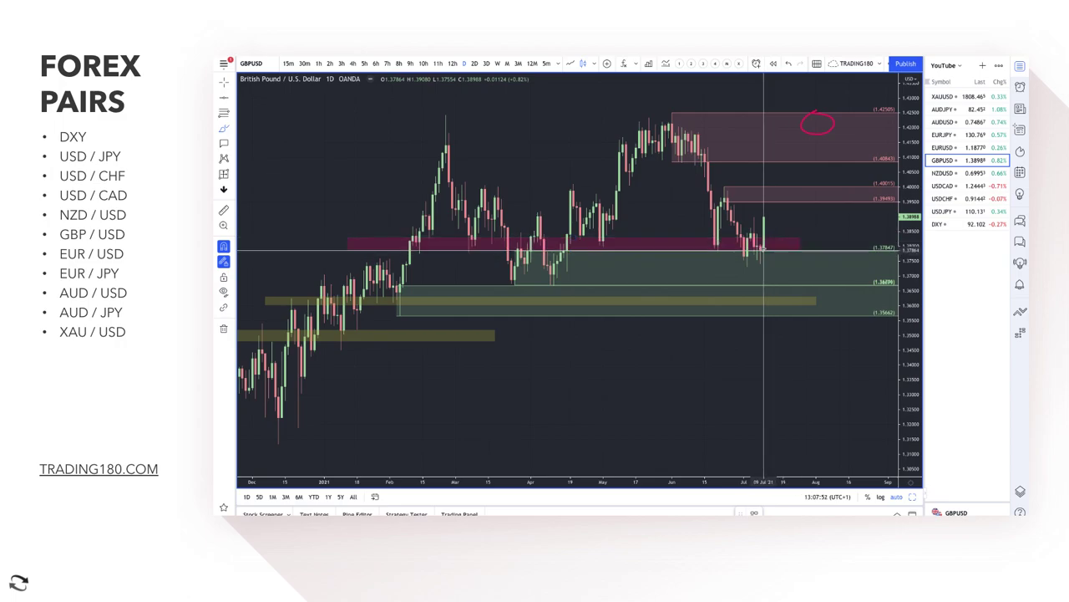
mouse_move(759, 258)
mouse_down()
mouse_move(755, 267)
mouse_move(739, 251)
mouse_up()
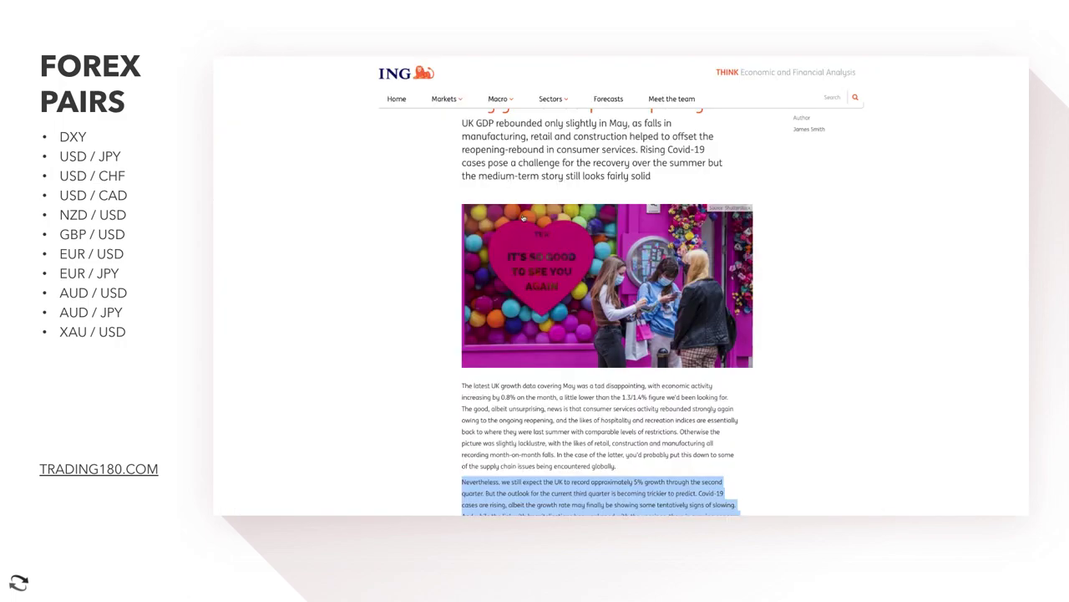
Read the ING THINK article 'UK economy records modest May growth despite reopenings' on the roughly 5% Q2 outlook.
scroll(524, 218, down, 2)
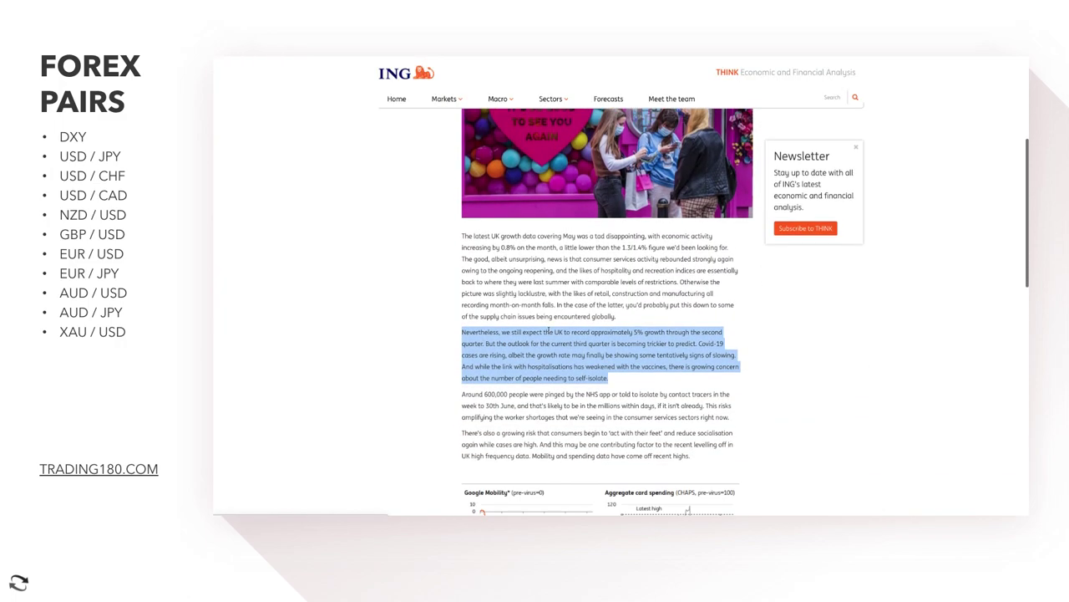
scroll(477, 148, up, 4)
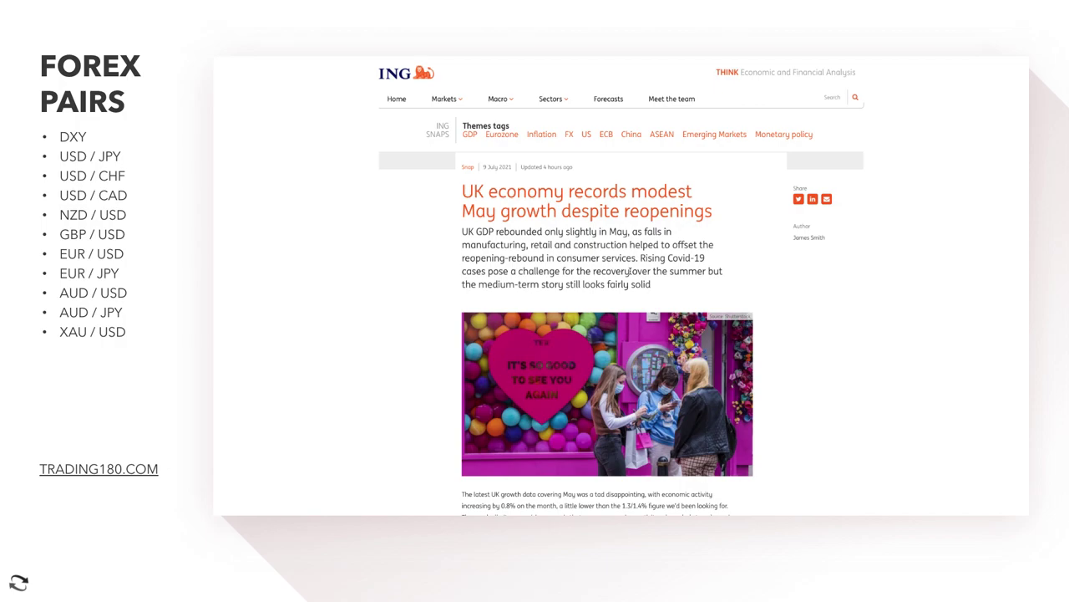
scroll(619, 334, down, 3)
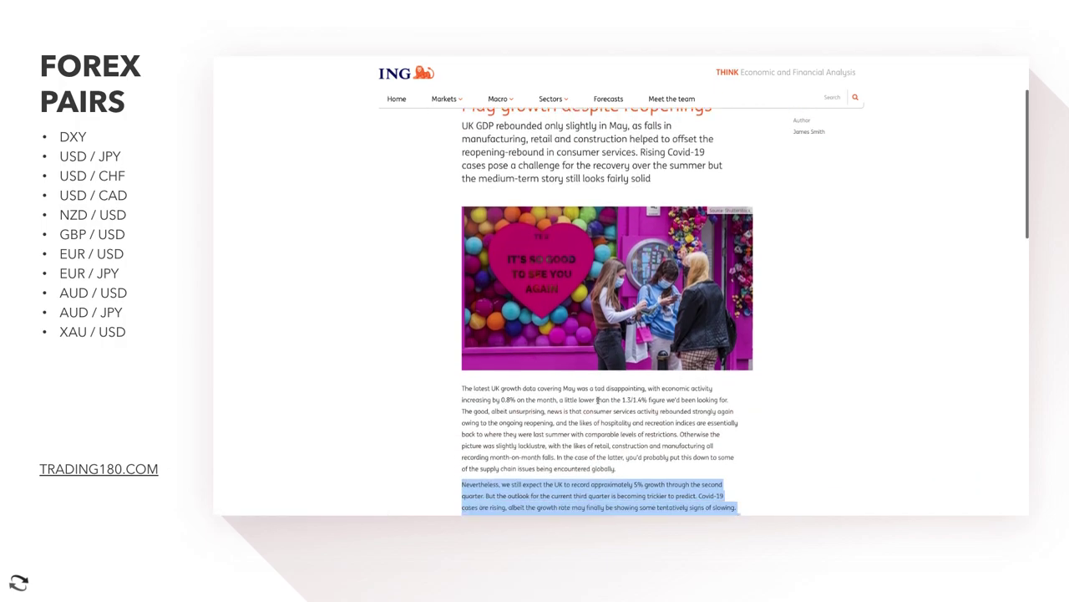
scroll(596, 399, down, 2)
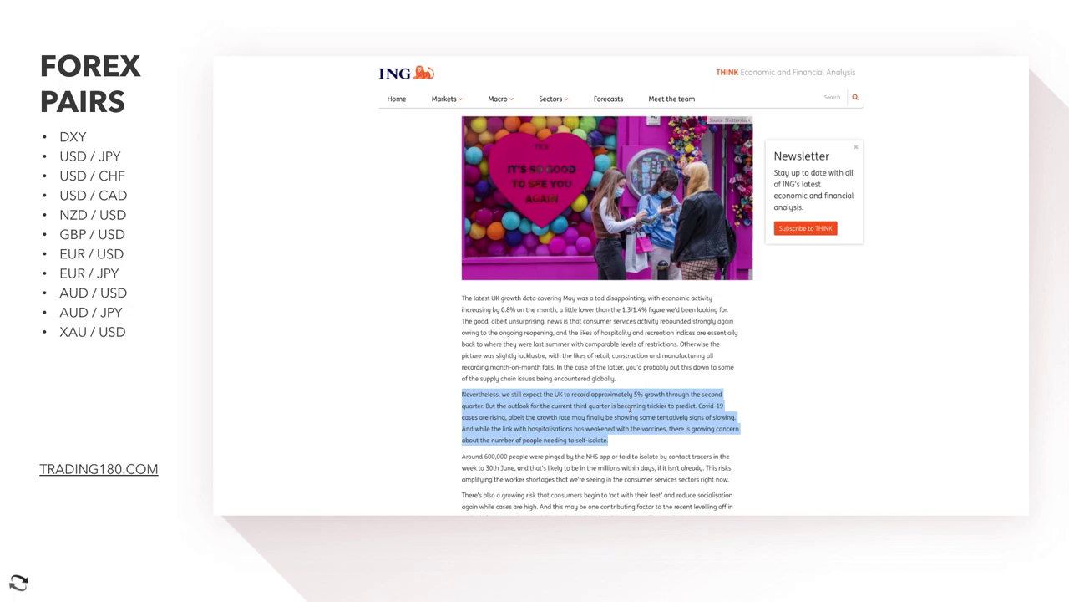
scroll(669, 442, down, 2)
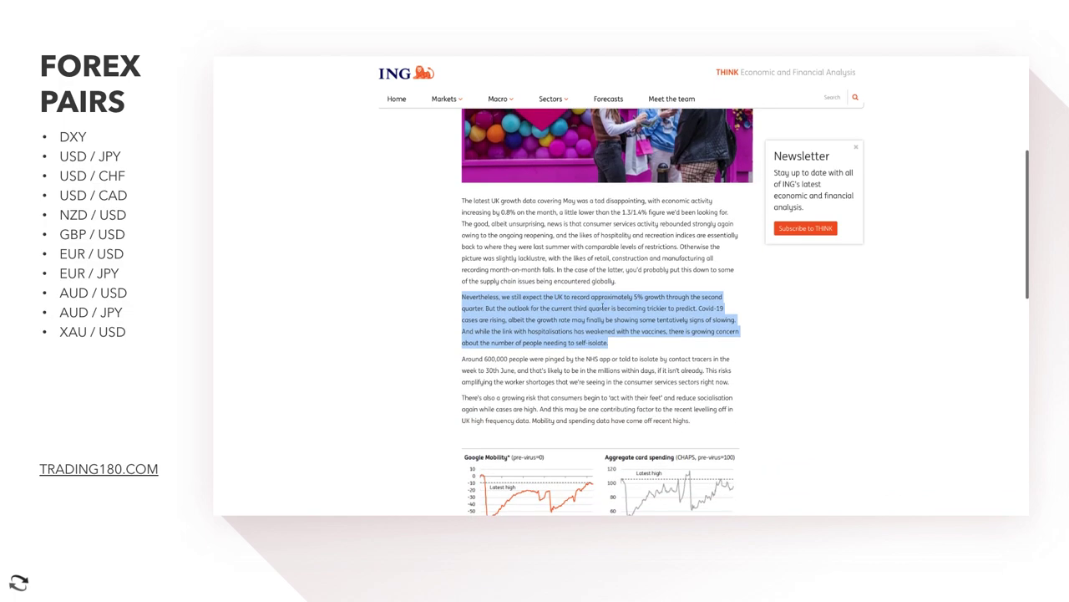
scroll(602, 307, down, 1)
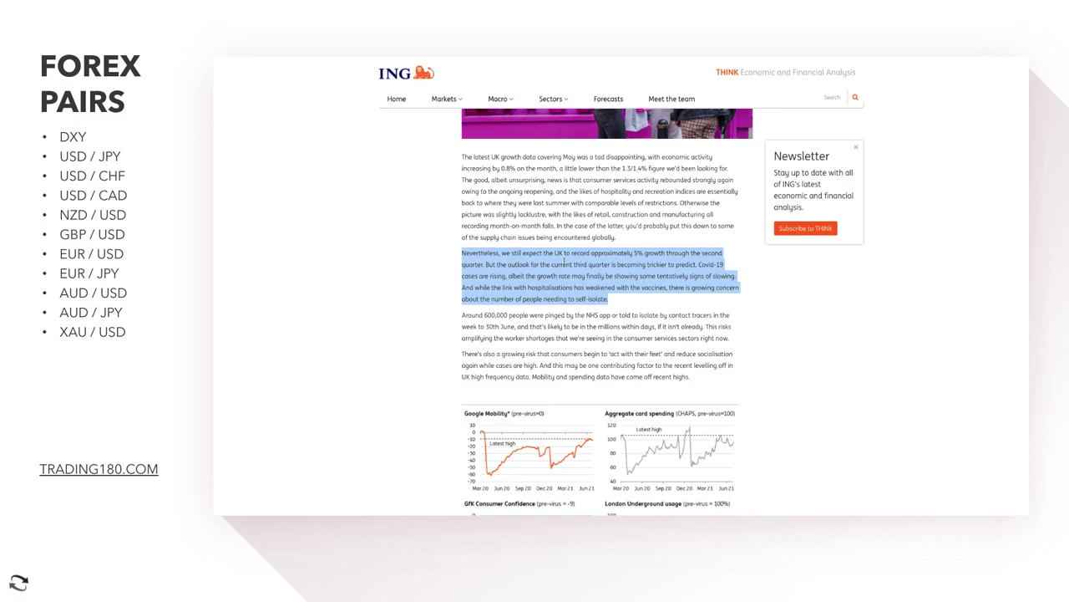
scroll(569, 243, up, 4)
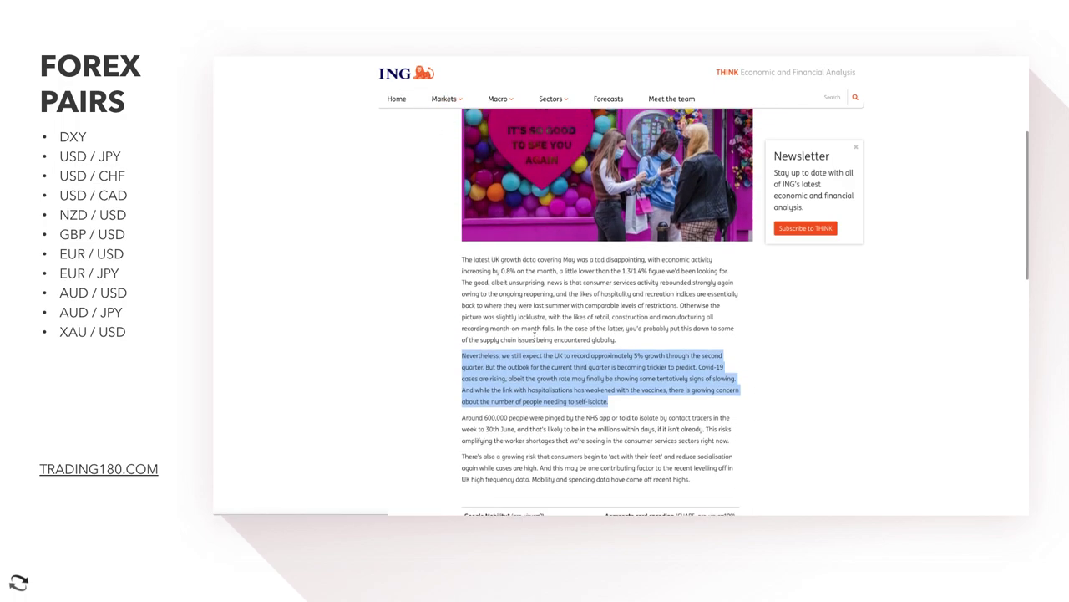
scroll(594, 376, down, 4)
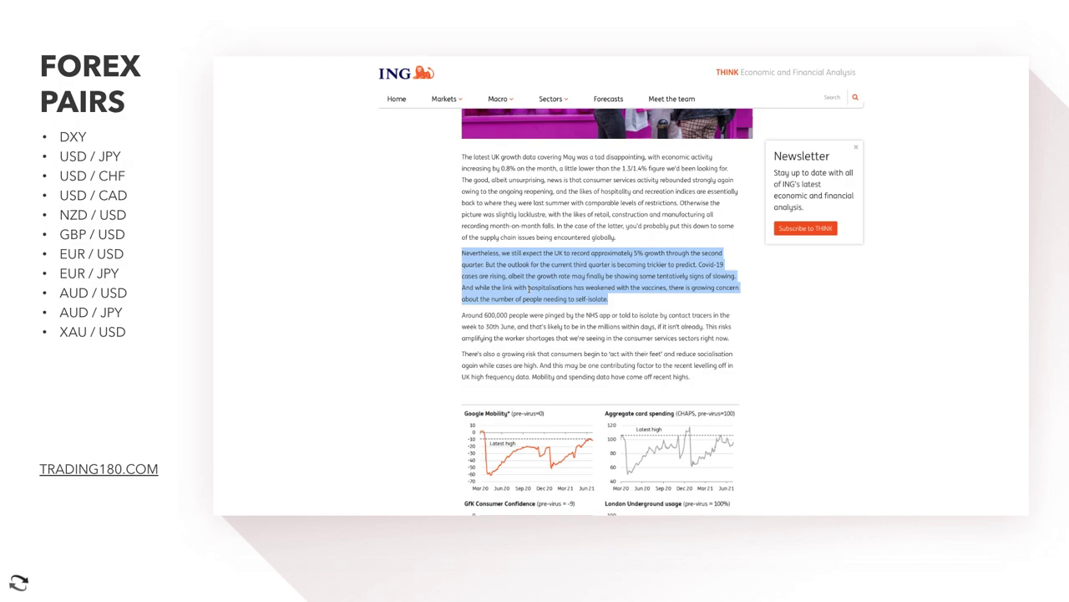
scroll(529, 289, up, 1)
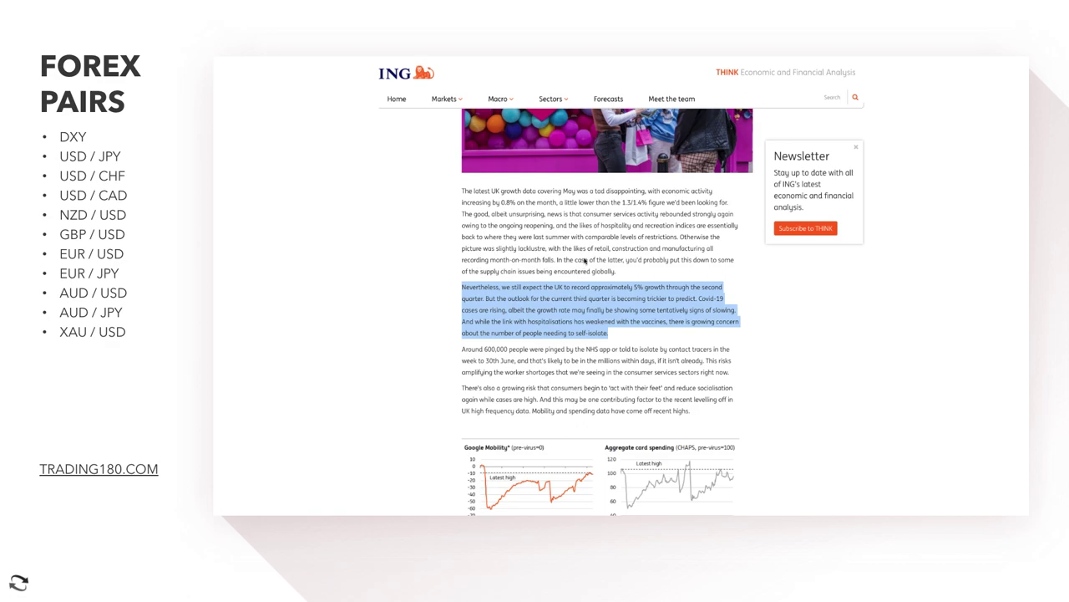
scroll(585, 261, up, 3)
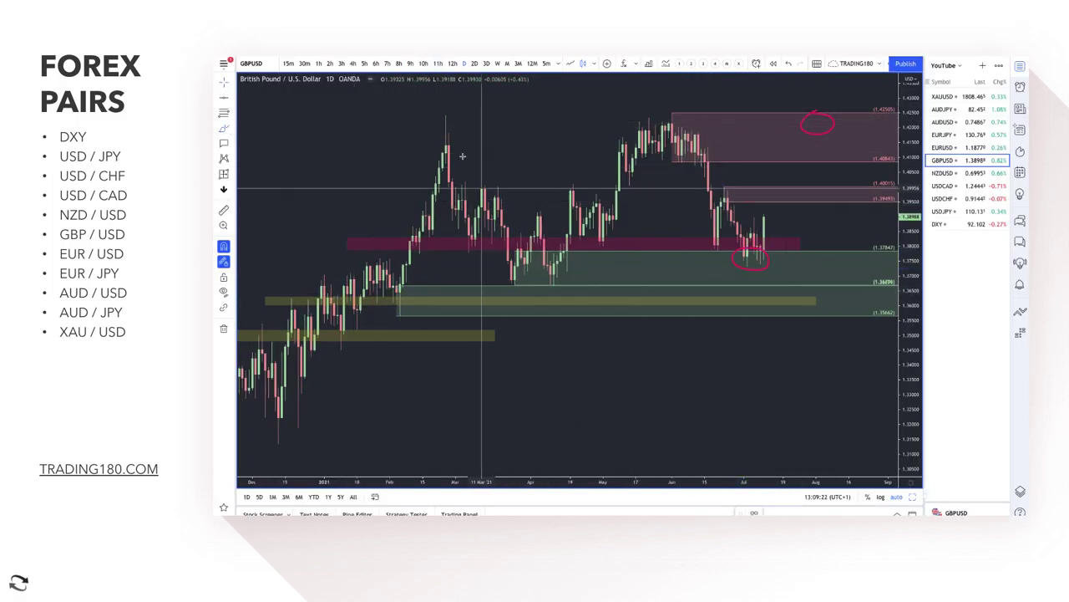
scroll(591, 213, up, 5)
scroll(591, 213, up, 1)
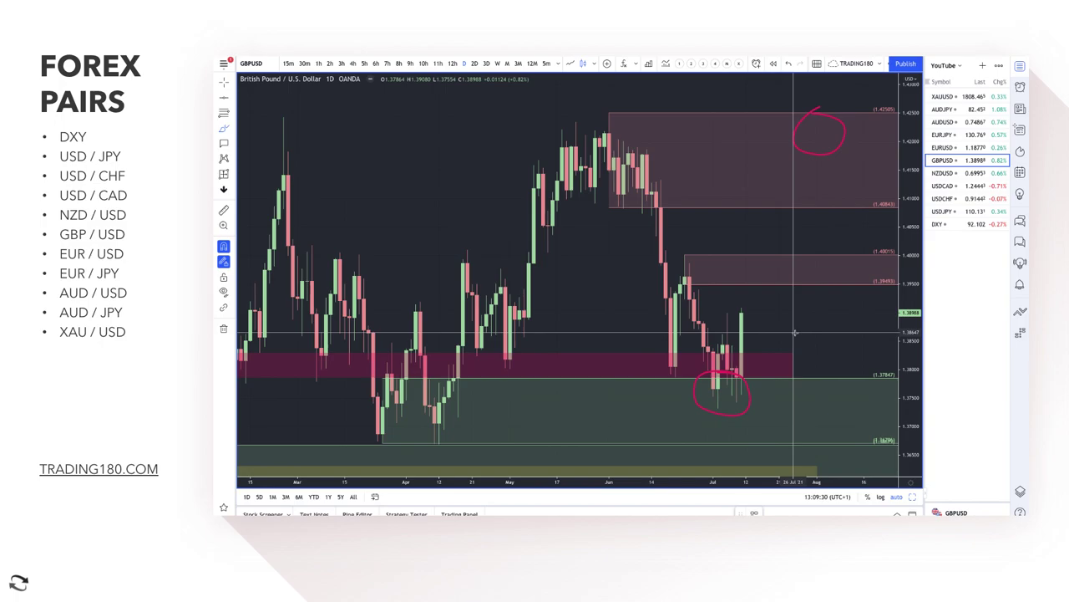
drag(799, 302, 844, 361)
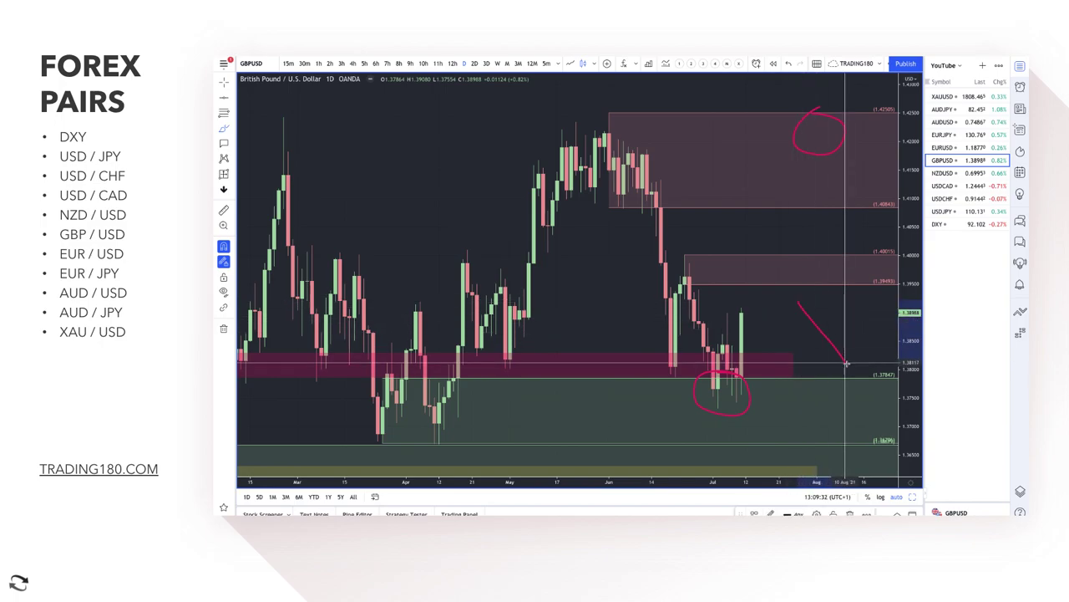
drag(846, 321, 794, 361)
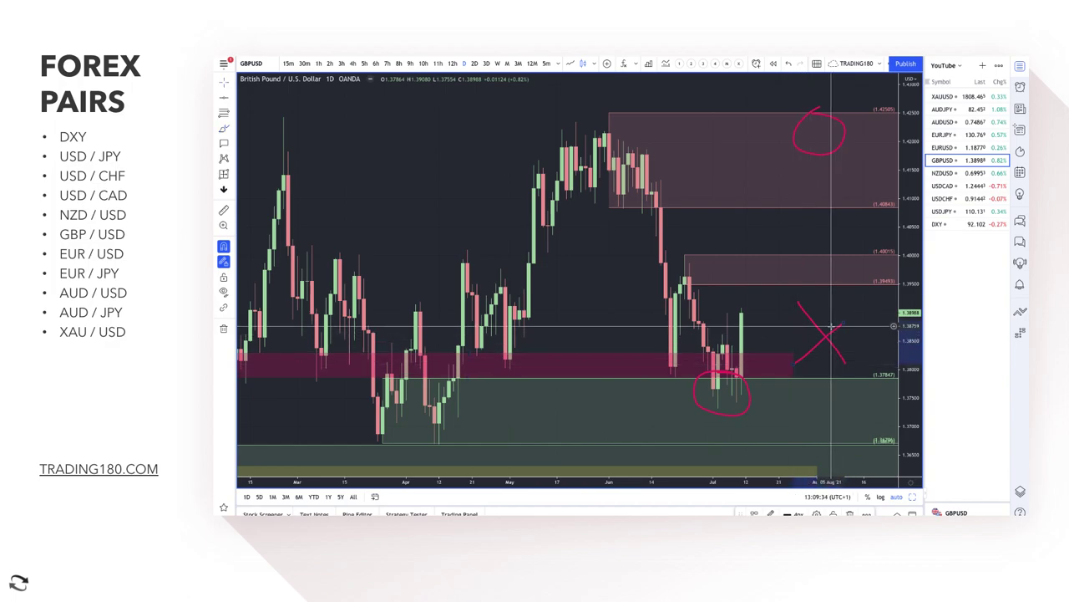
key(ctrl+z)
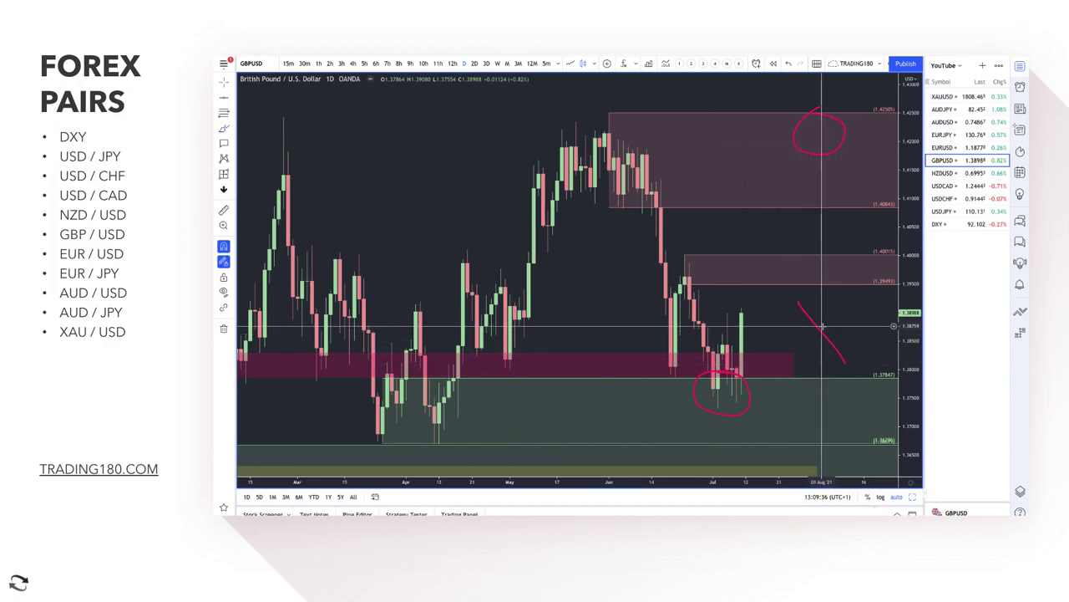
key(ctrl+z)
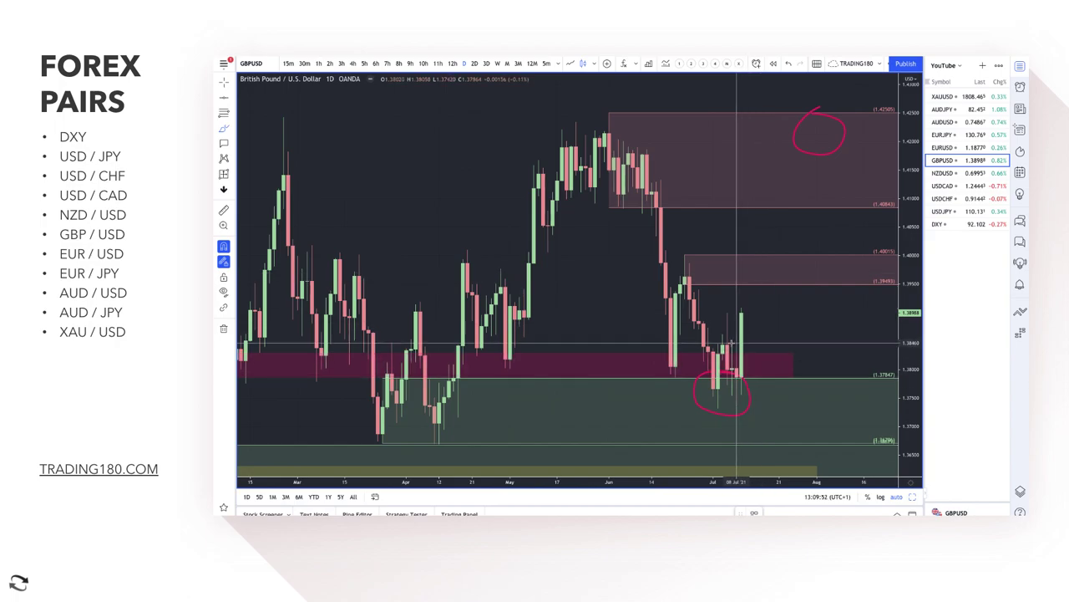
Delete the circle around the recent candles and raise the green demand zone's top edge.
click(752, 396)
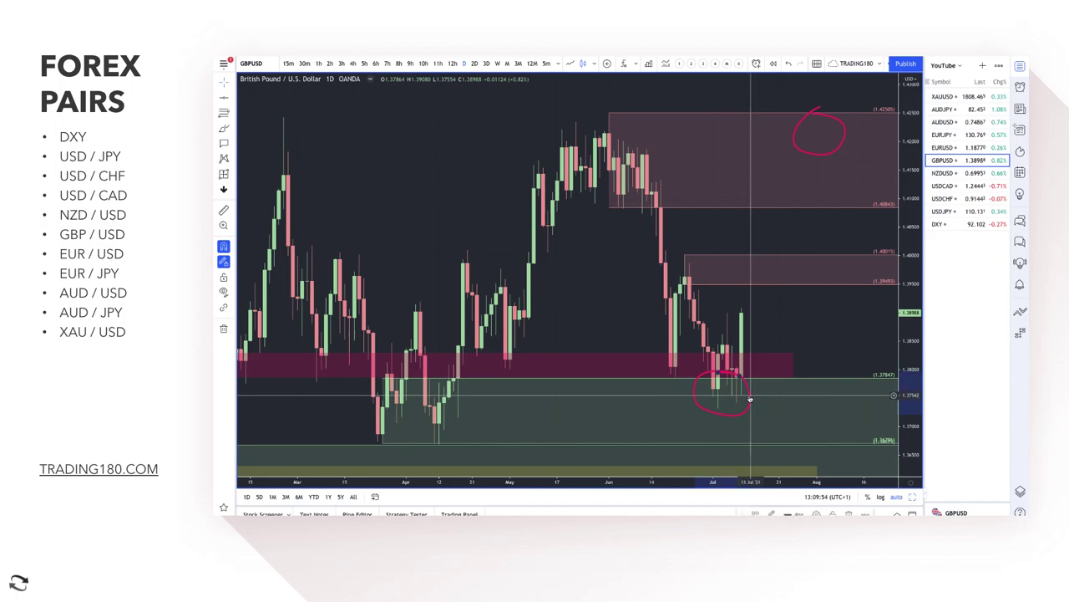
key(Delete)
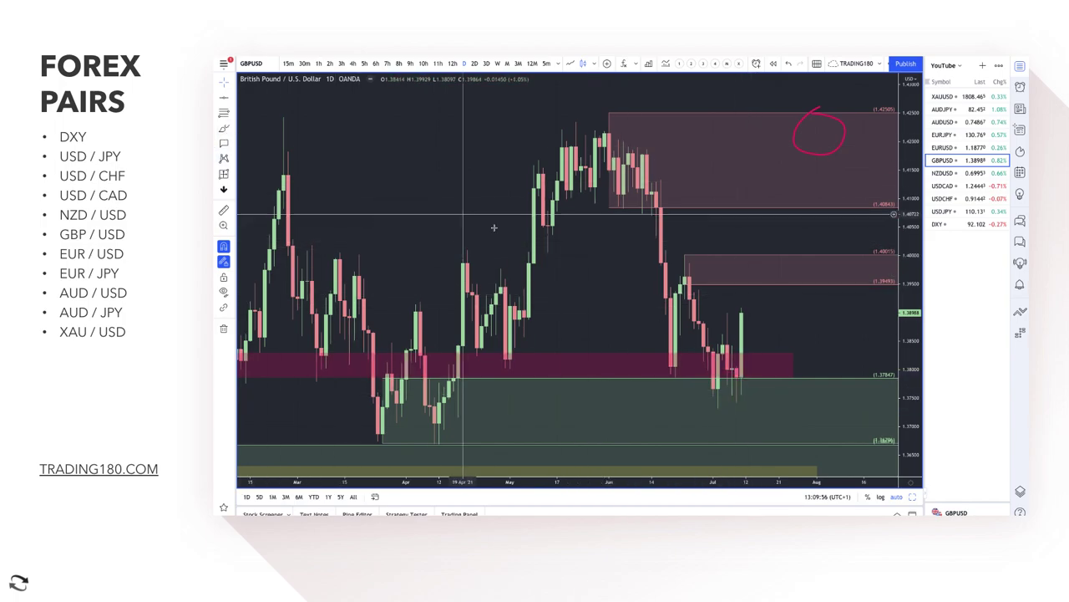
click(411, 379)
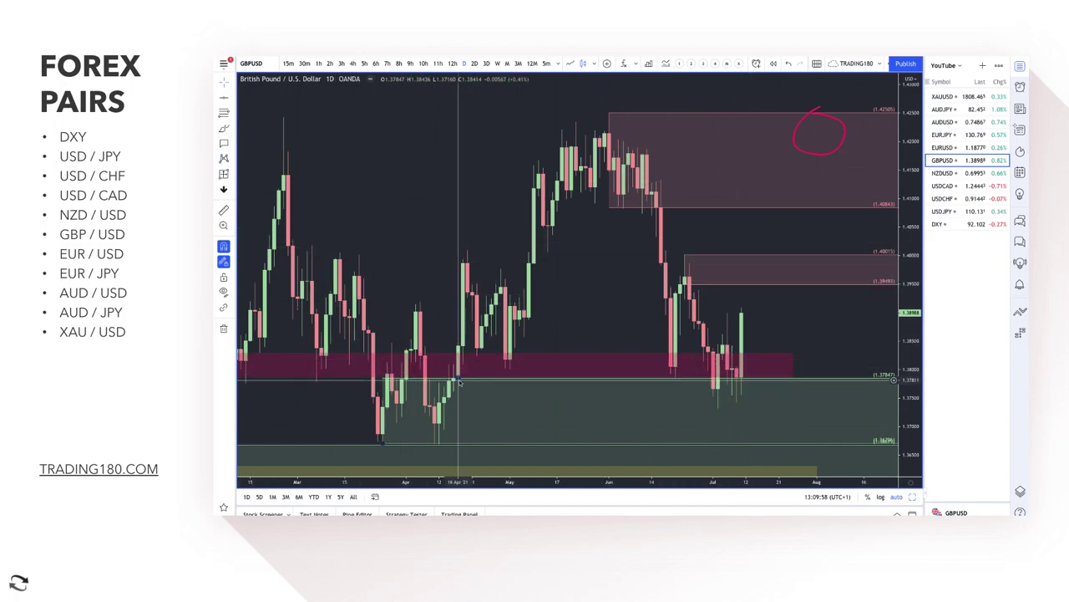
drag(722, 378, 735, 368)
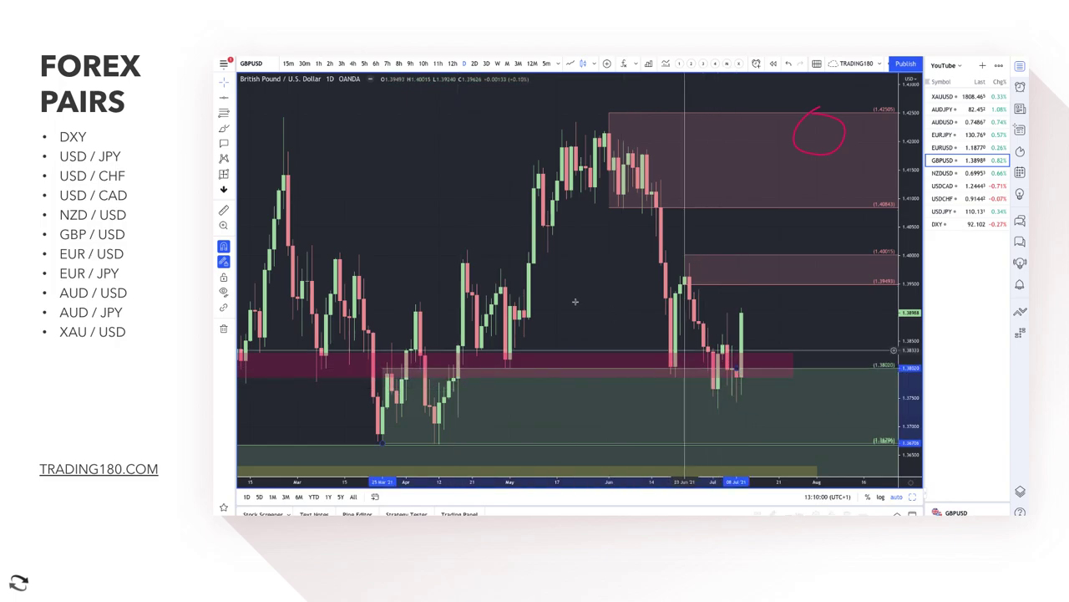
Brush price paths: a dip-and-bounce off demand, a drop from the 1.3950 zone, a rise from the last candle.
click(223, 129)
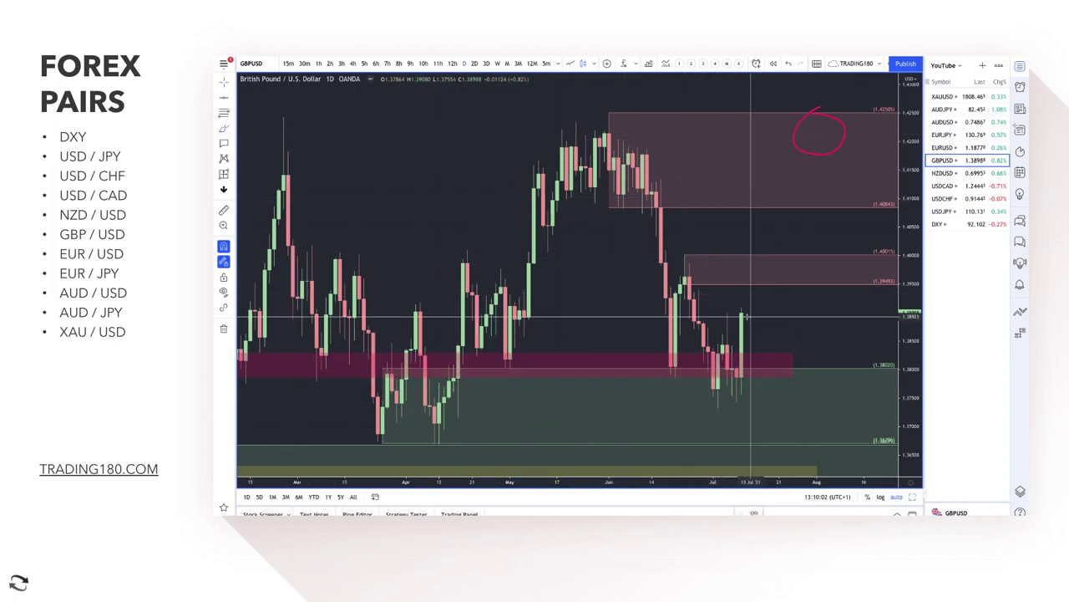
mouse_move(747, 315)
mouse_down()
mouse_move(760, 415)
mouse_move(807, 394)
mouse_move(825, 371)
mouse_move(826, 400)
mouse_up()
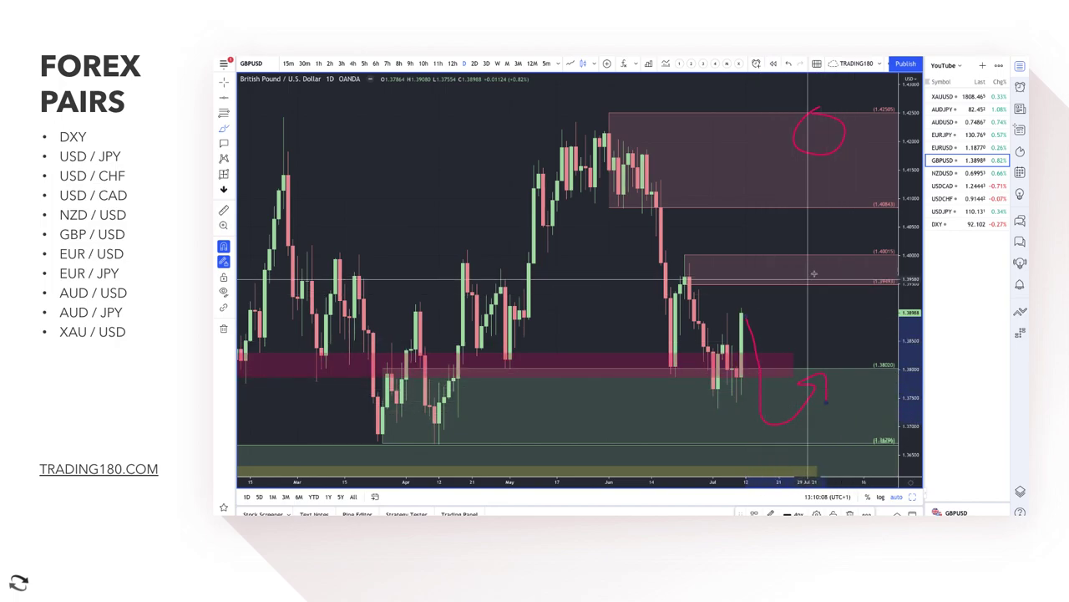
mouse_move(809, 270)
mouse_down()
mouse_move(828, 279)
mouse_move(851, 333)
mouse_up()
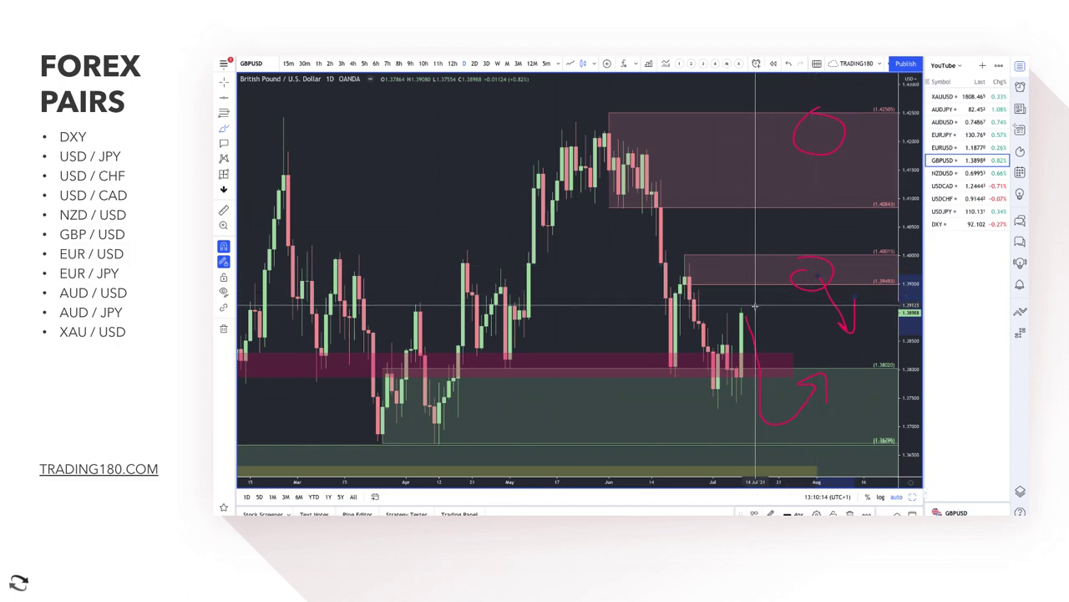
mouse_move(743, 311)
mouse_down()
mouse_move(774, 274)
mouse_move(807, 319)
mouse_up()
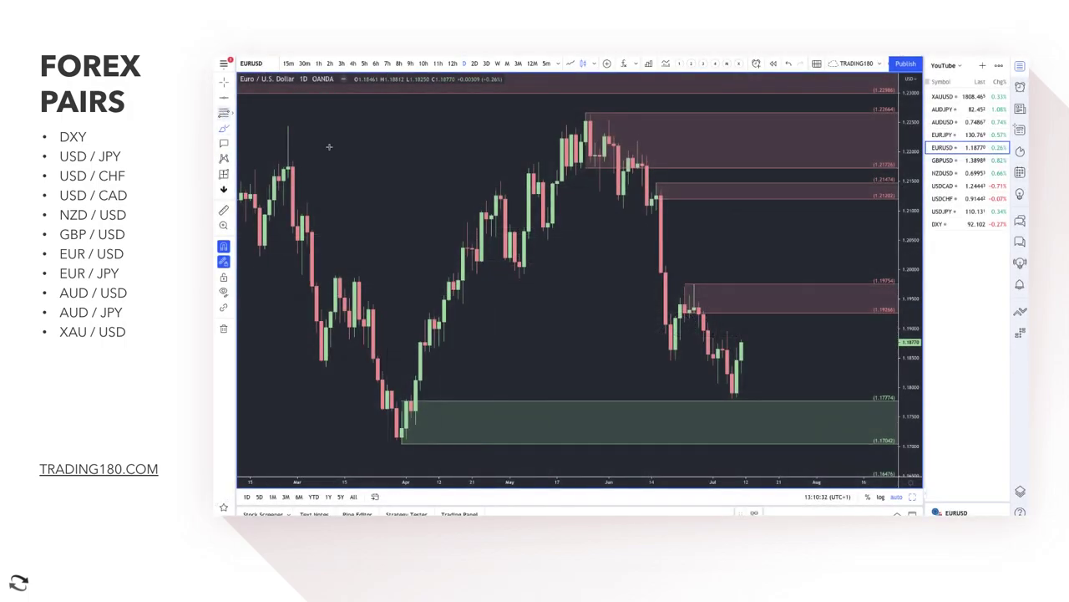
Add a zone around the latest EUR/USD highs using the 1. SUPPLY template.
click(724, 349)
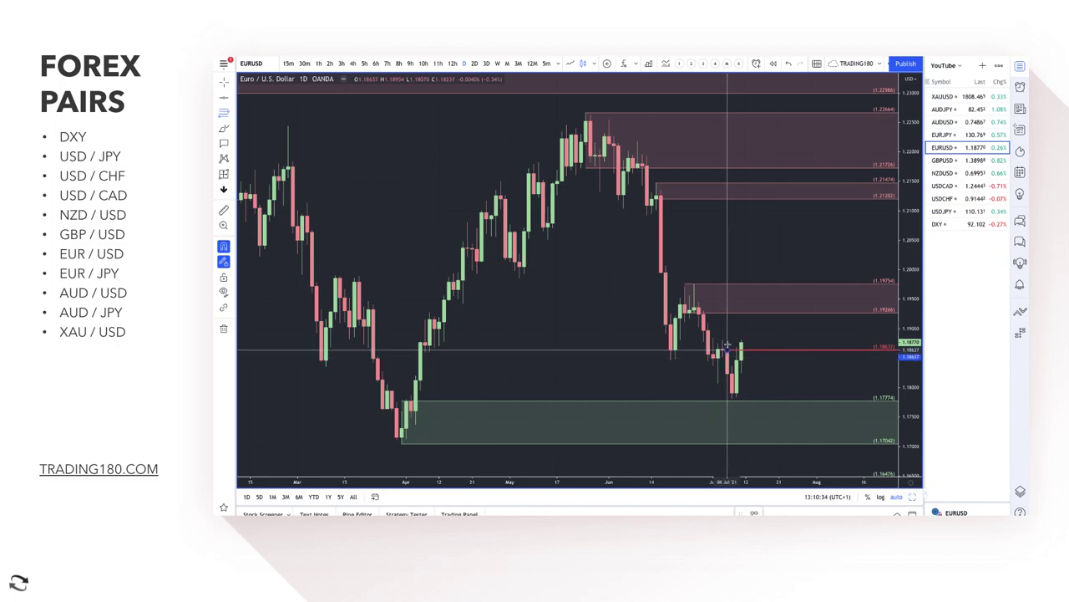
click(755, 512)
click(766, 351)
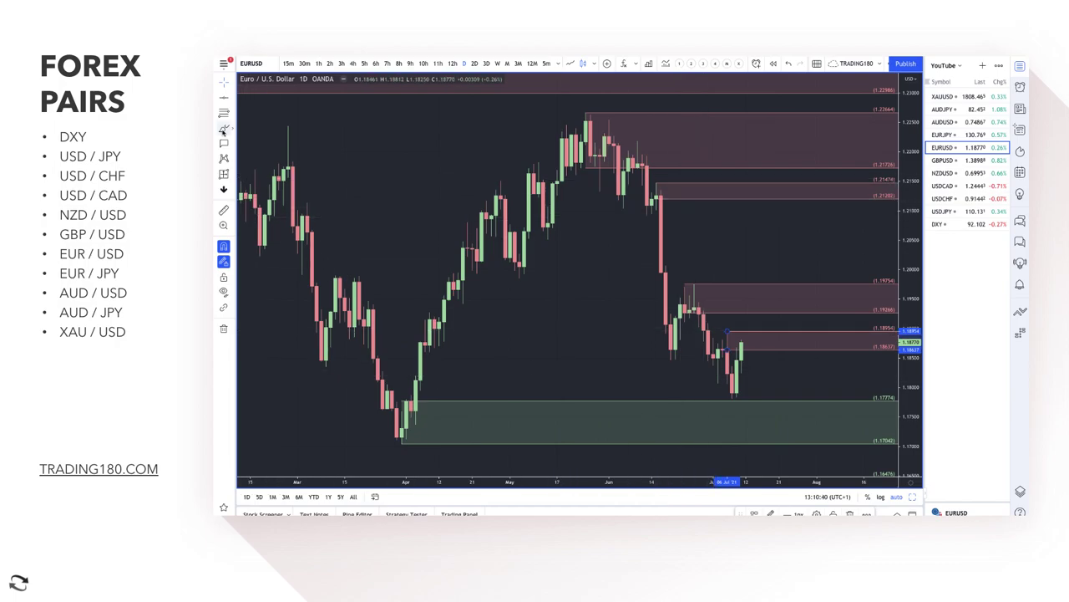
Brush a path with drop arrows around the latest candles and circle the upper supply zone.
click(223, 130)
scroll(669, 301, up, 5)
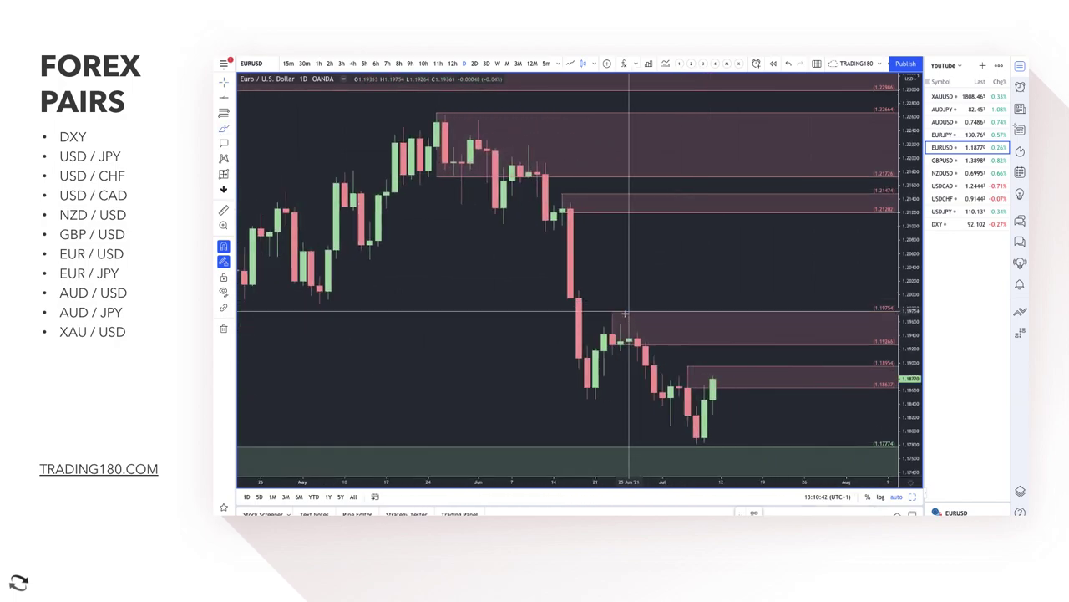
mouse_move(626, 312)
mouse_down()
mouse_move(661, 420)
mouse_move(687, 363)
mouse_move(704, 447)
mouse_move(711, 374)
mouse_move(725, 363)
mouse_move(747, 432)
mouse_move(762, 430)
mouse_up()
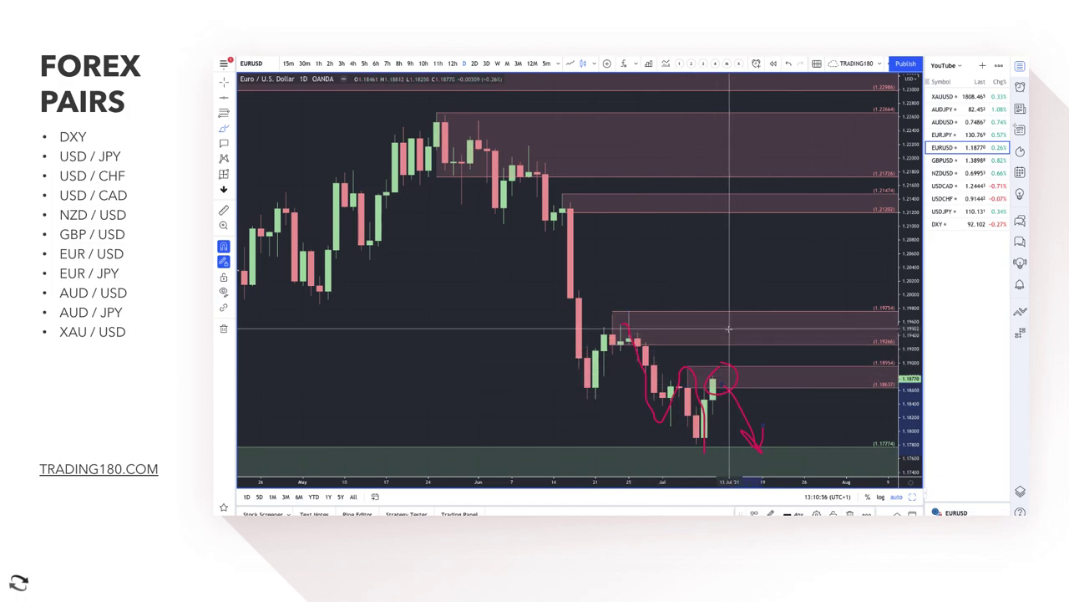
mouse_move(738, 316)
mouse_down()
mouse_move(747, 311)
mouse_move(780, 392)
mouse_up()
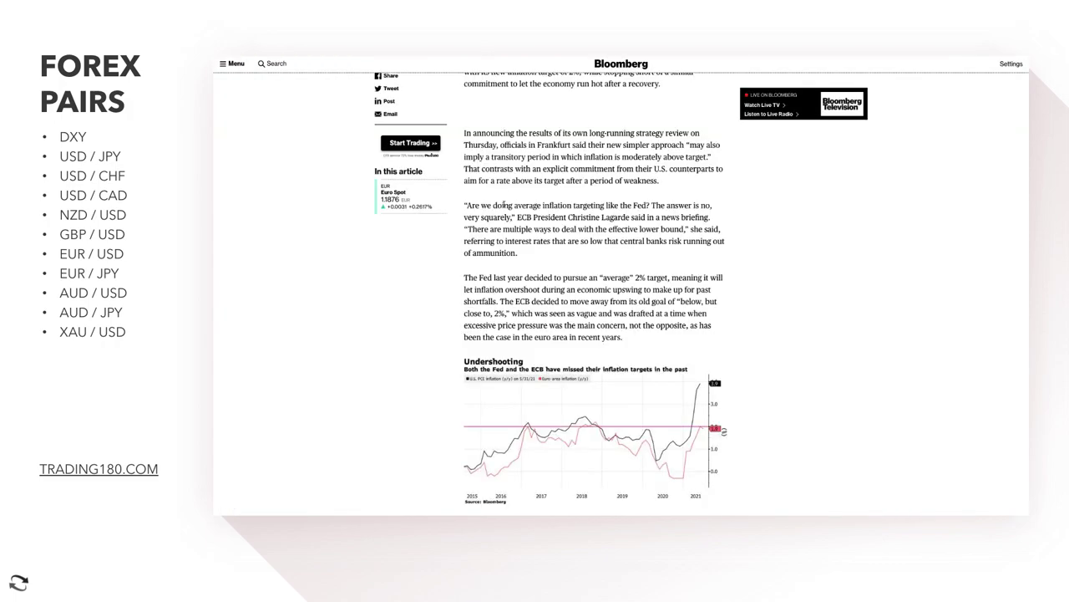
Scroll the Bloomberg ECB article and enlarge its Undershooting inflation chart.
scroll(504, 204, up, 3)
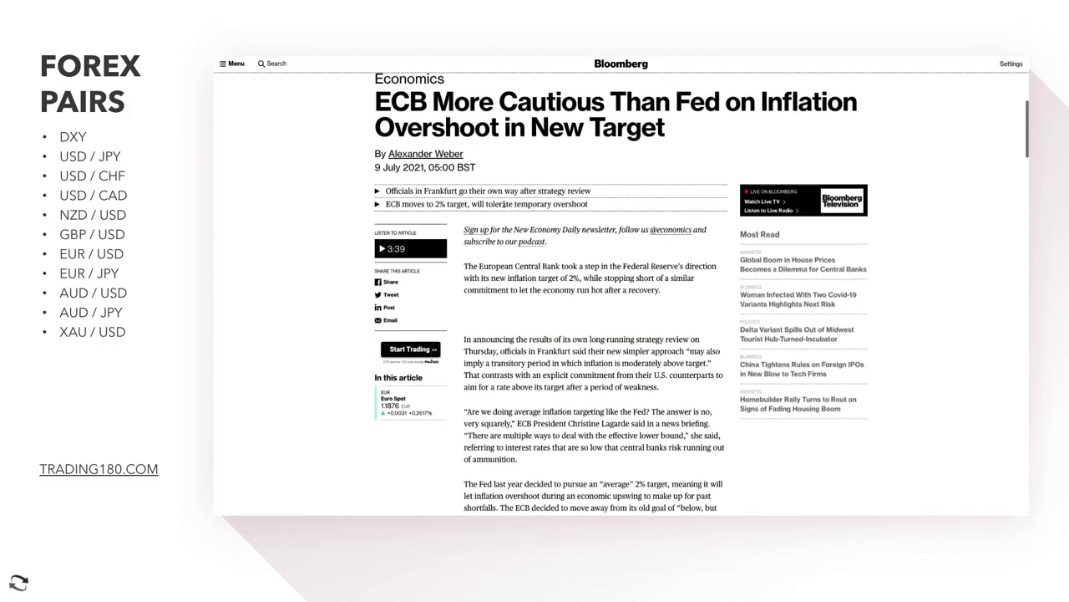
scroll(504, 204, up, 1)
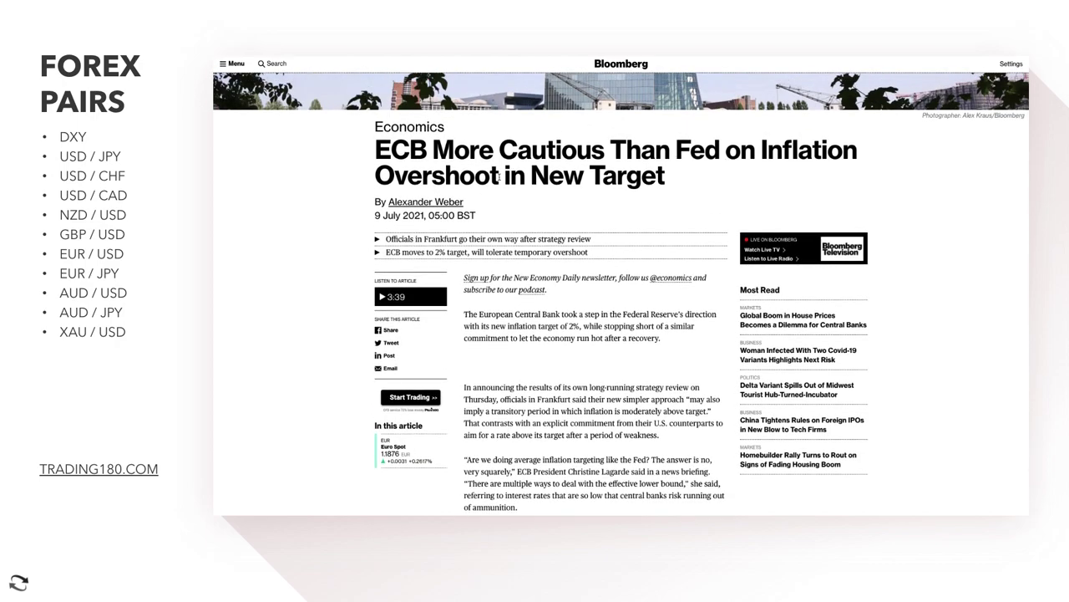
scroll(634, 272, down, 5)
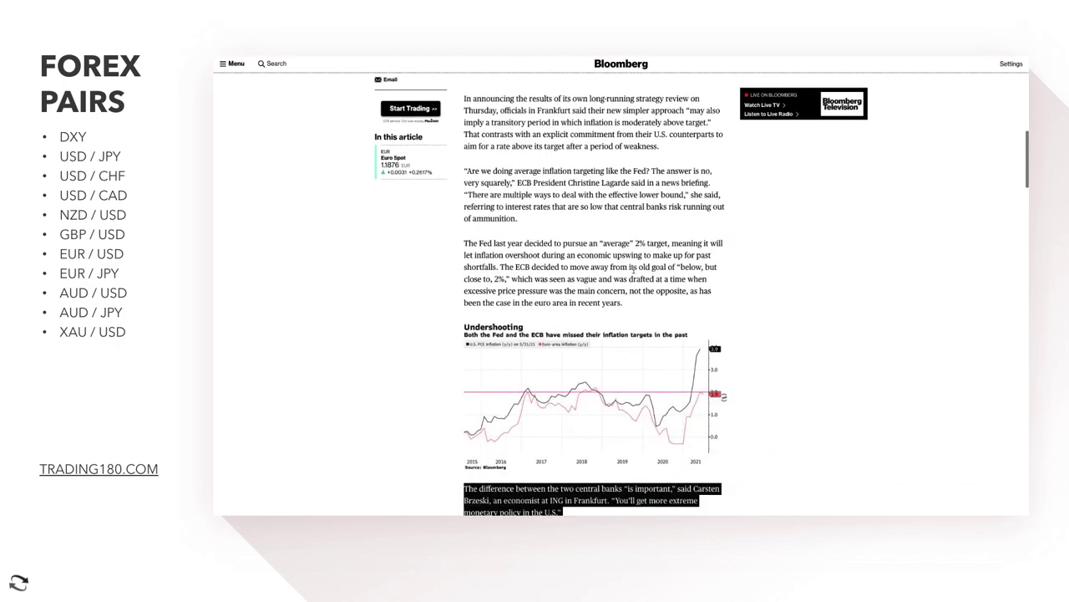
scroll(509, 251, up, 1)
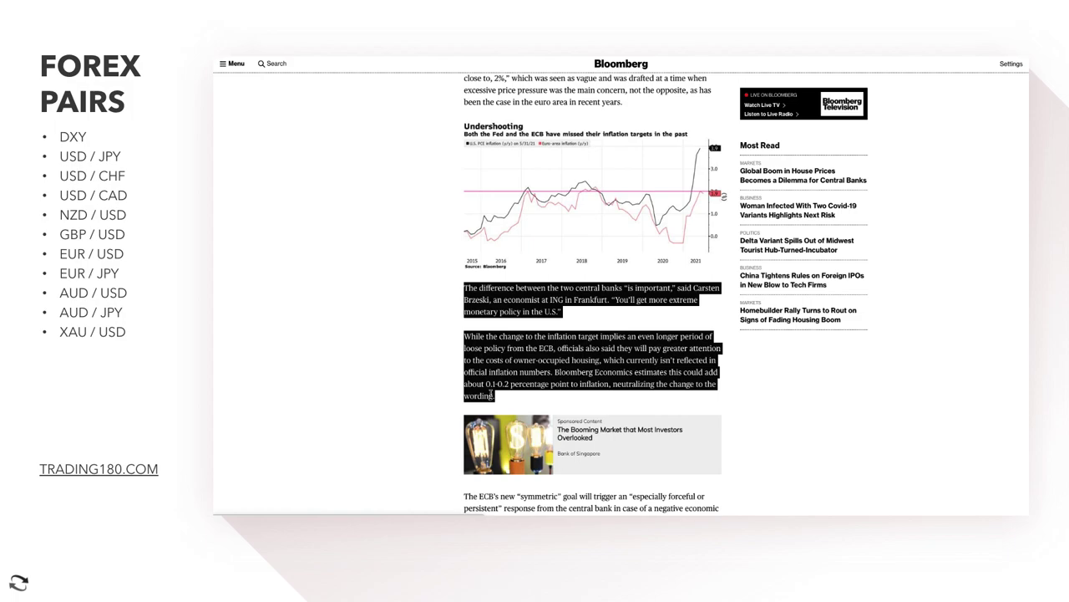
scroll(492, 326, up, 1)
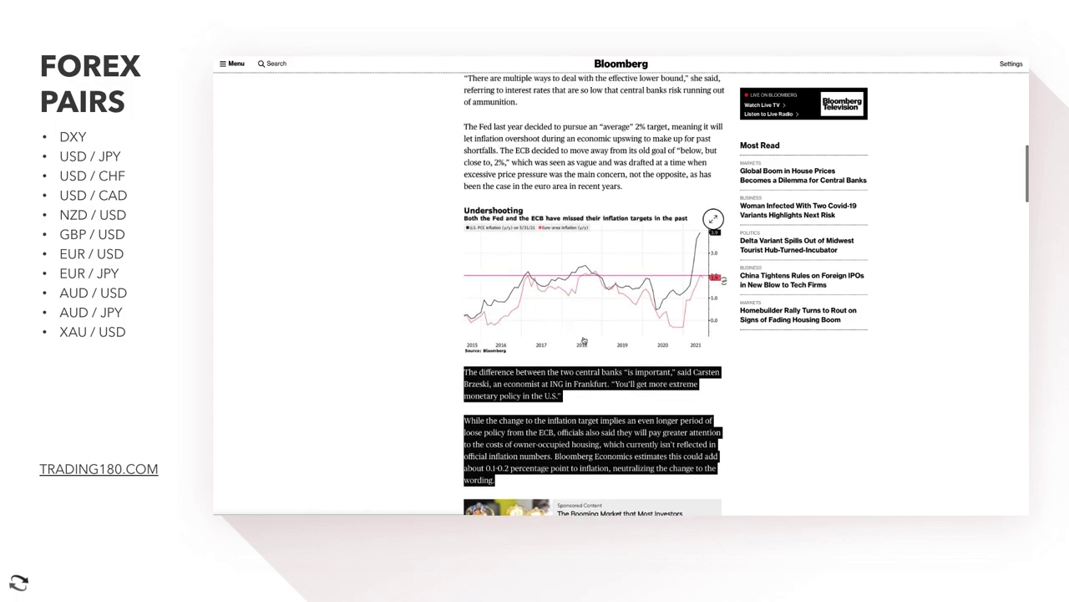
click(661, 258)
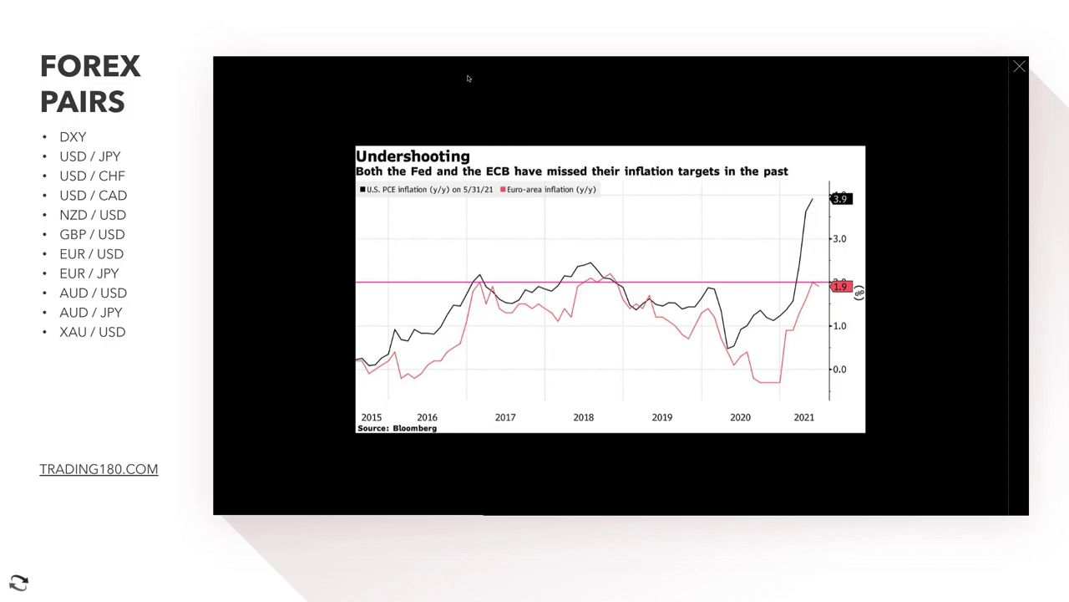
Close the enlarged chart and go back to the EUR/USD chart in TradingView.
click(1020, 66)
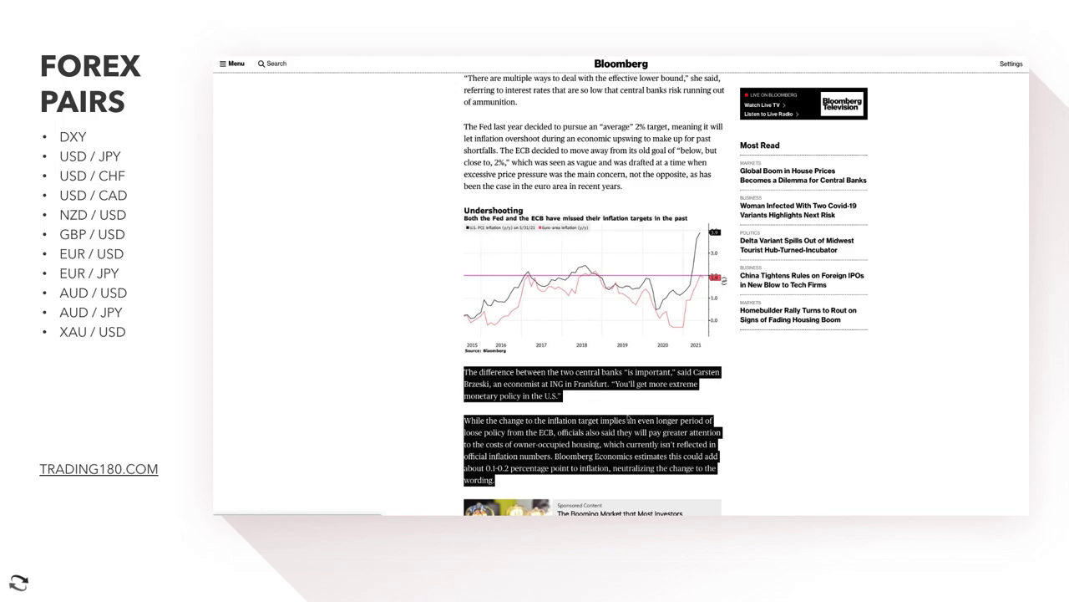
scroll(627, 418, down, 2)
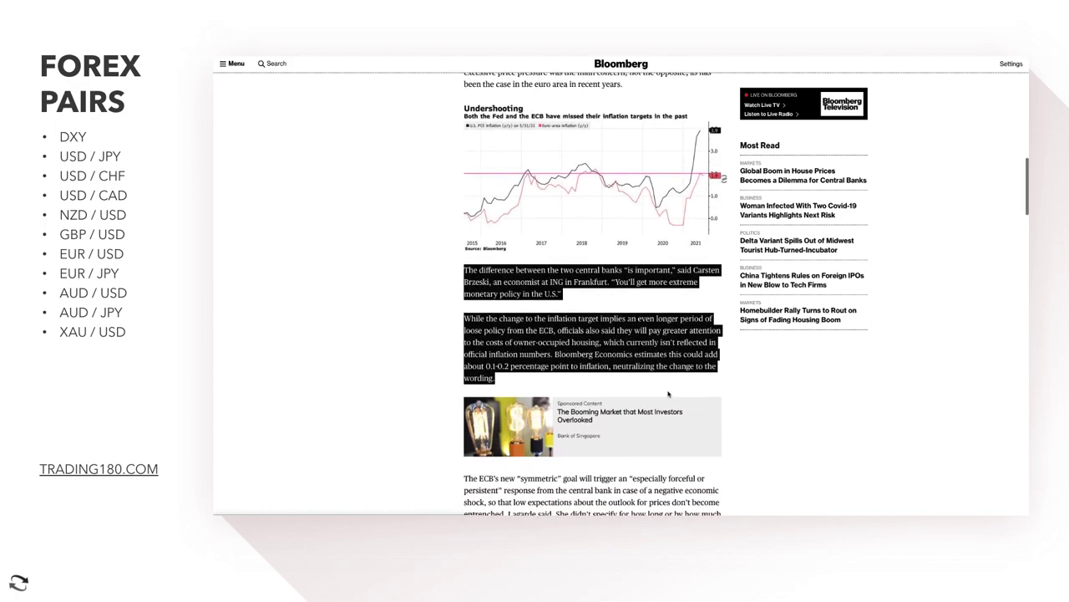
scroll(663, 437, down, 2)
scroll(679, 368, up, 3)
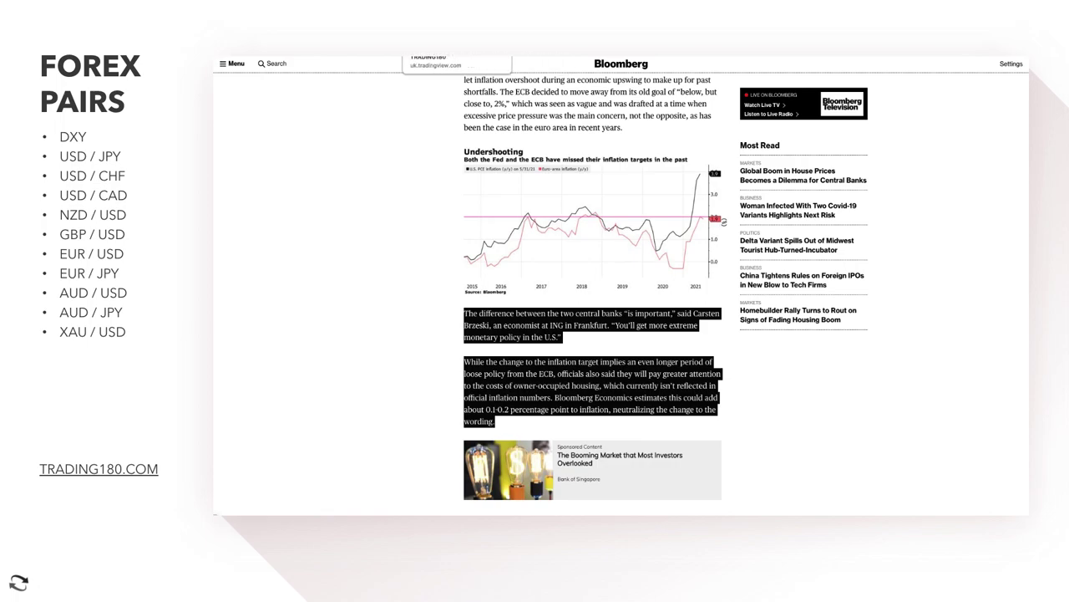
click(443, 56)
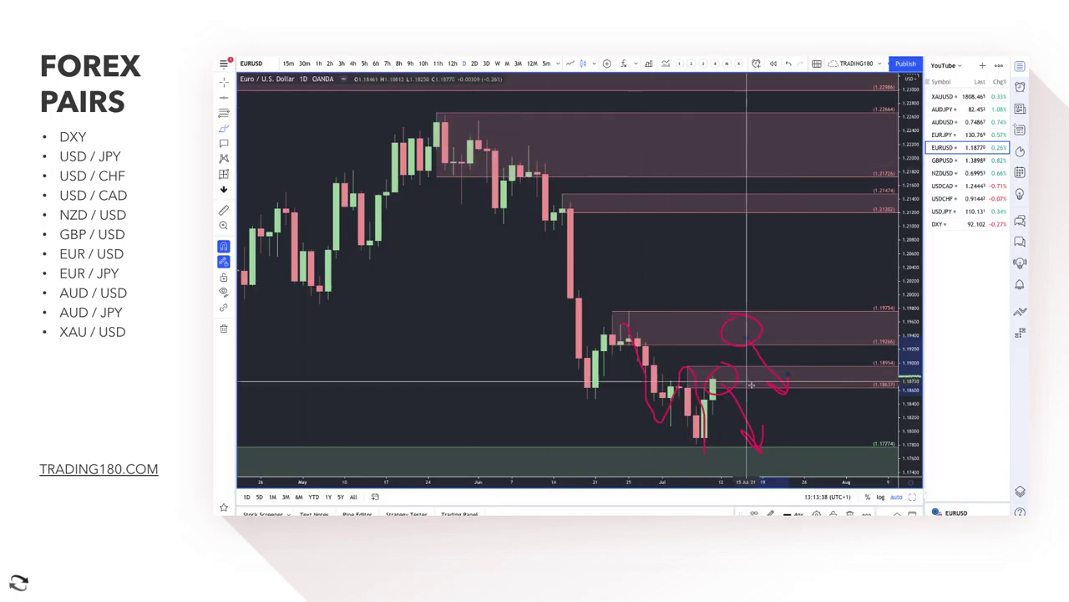
Brush a pink stroke rising from the latest EUR/USD candles into the circled supply zone near 1.1940.
click(228, 129)
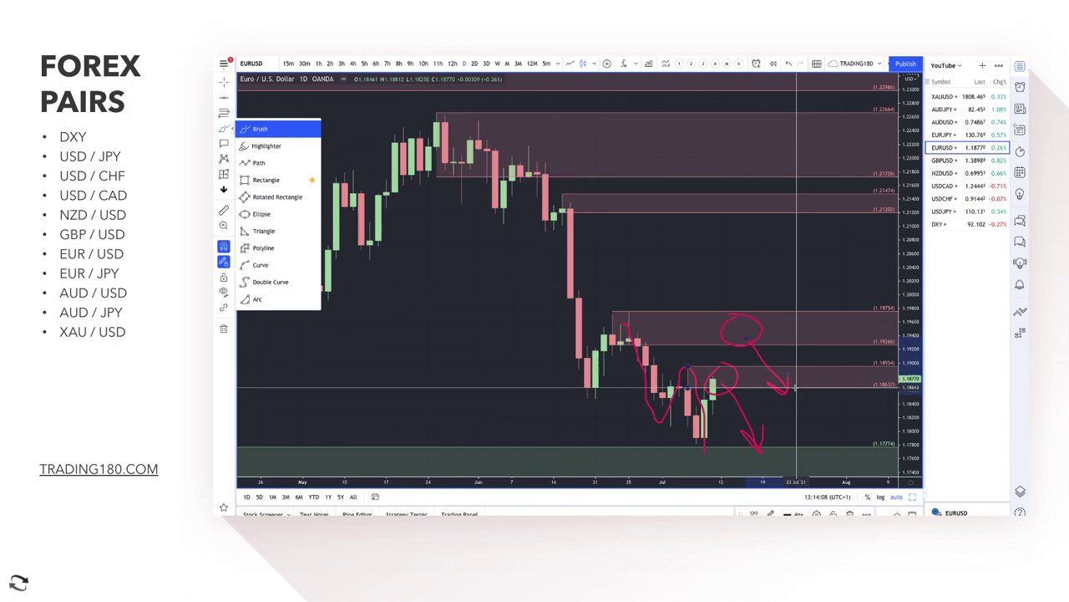
click(715, 375)
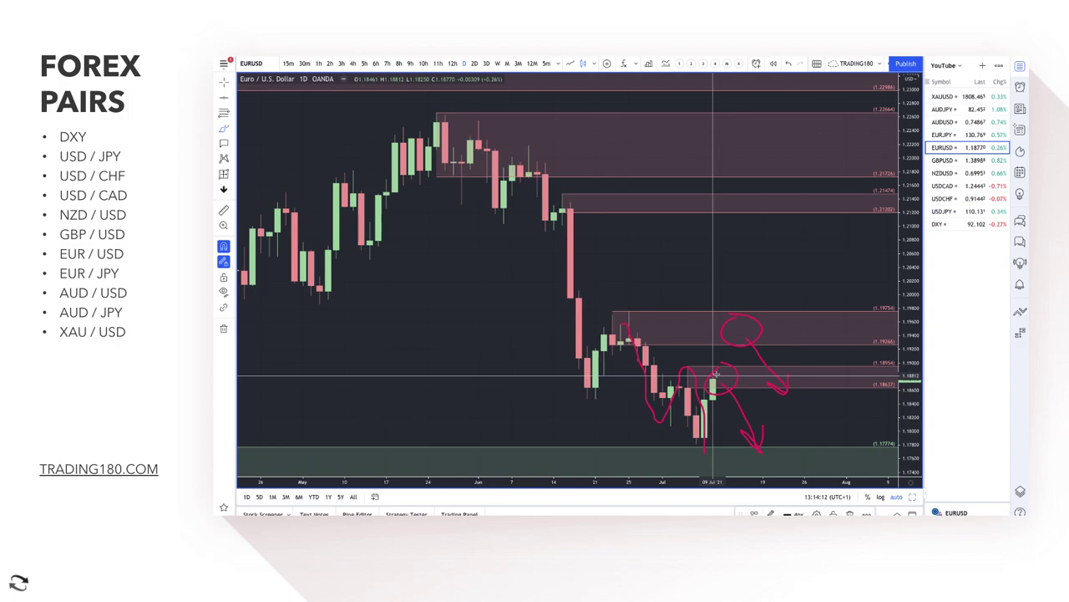
mouse_move(719, 374)
mouse_down()
mouse_move(747, 323)
mouse_move(771, 364)
mouse_move(747, 337)
mouse_move(769, 334)
mouse_move(746, 336)
mouse_up()
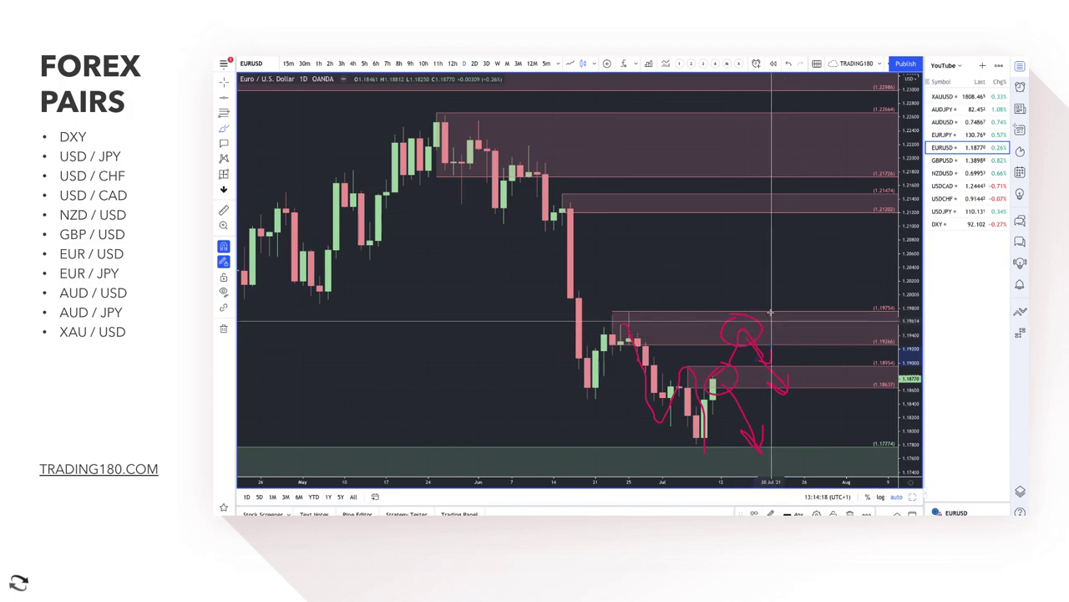
scroll(643, 339, down, 5)
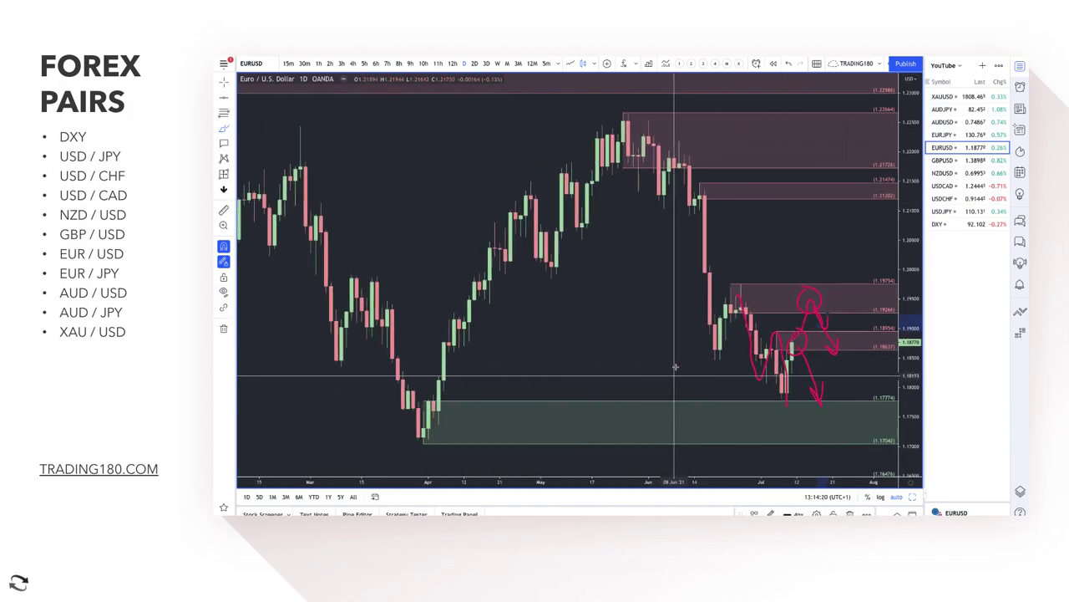
Draw a pink zone near 1.1975 and stretch it wide across the EUR/USD price history.
click(232, 129)
click(259, 179)
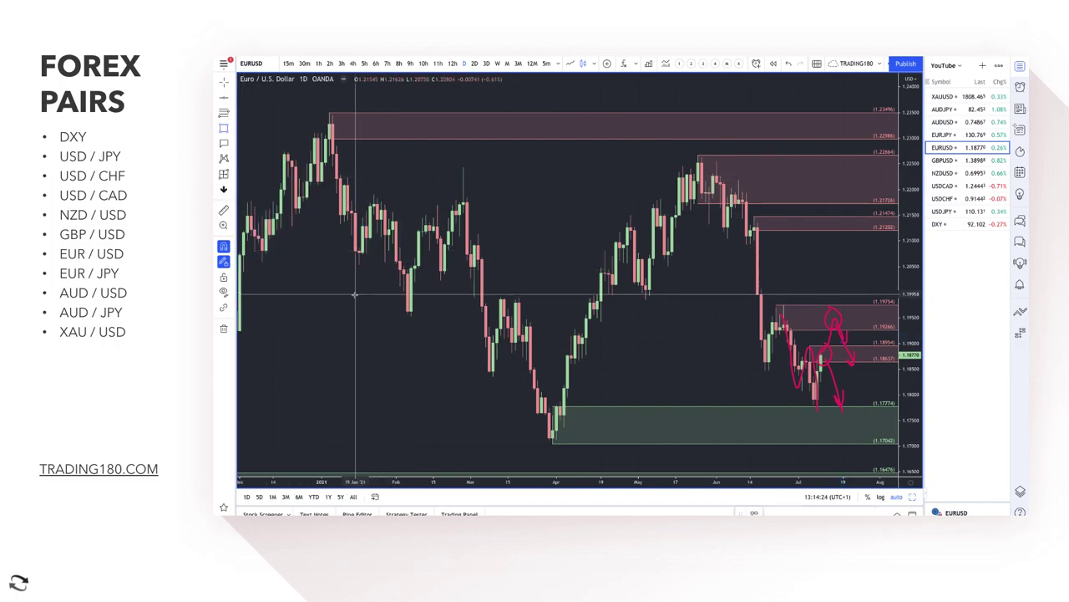
mouse_move(347, 302)
mouse_down()
mouse_move(767, 358)
mouse_move(842, 318)
mouse_move(873, 316)
mouse_up()
scroll(606, 301, down, 10)
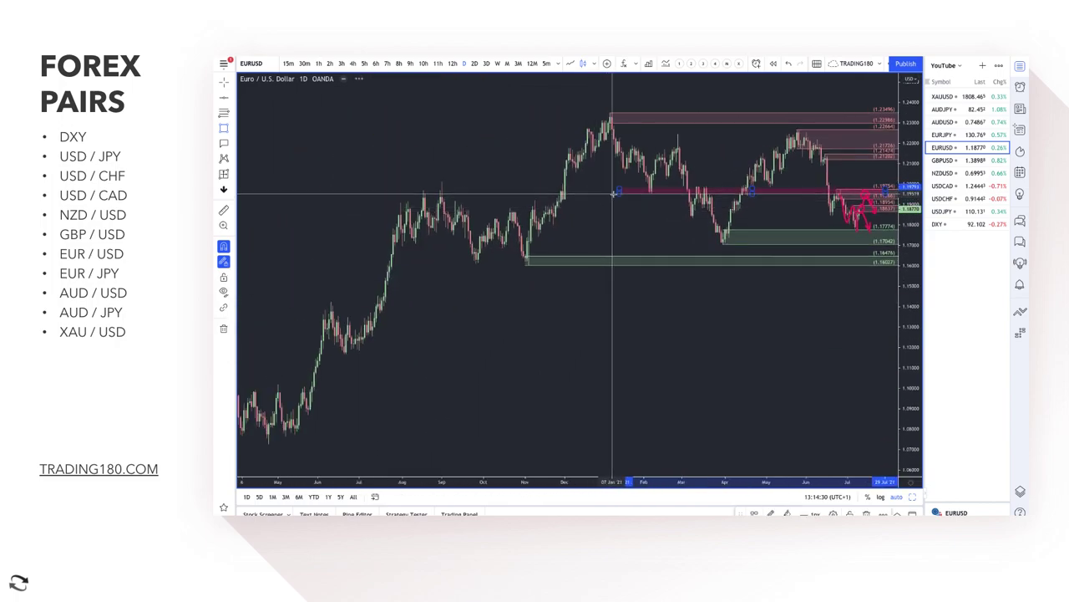
drag(619, 191, 355, 191)
drag(619, 191, 886, 190)
drag(355, 192, 375, 191)
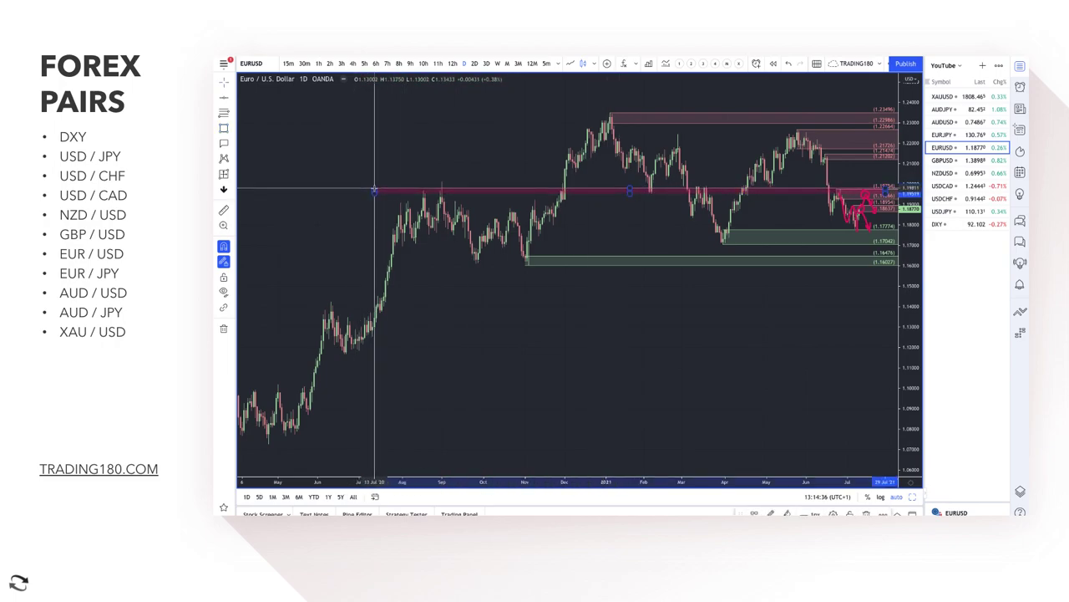
scroll(675, 276, up, 5)
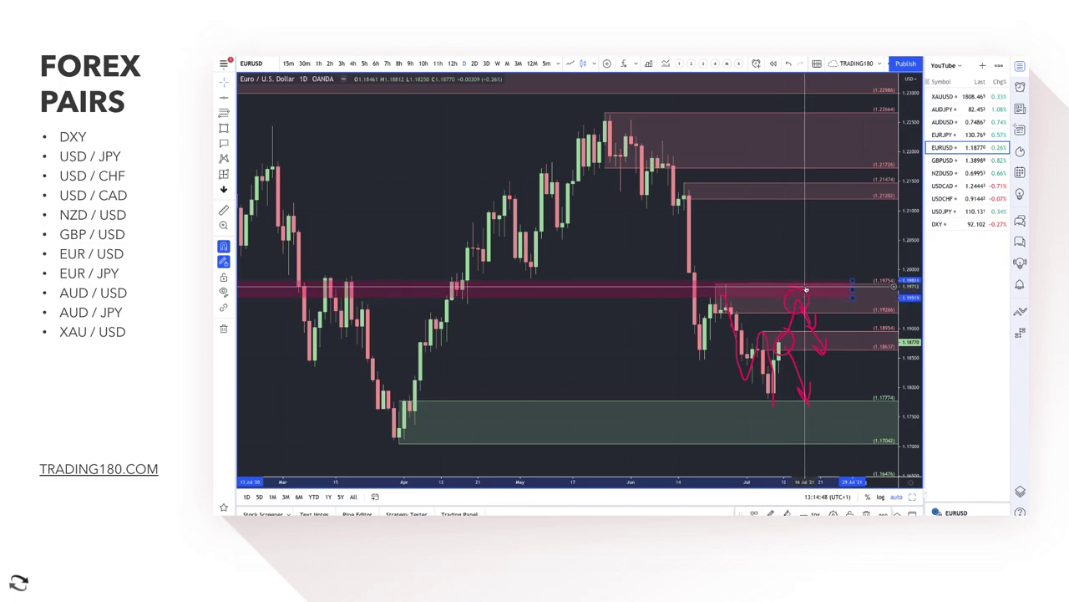
scroll(795, 334, up, 3)
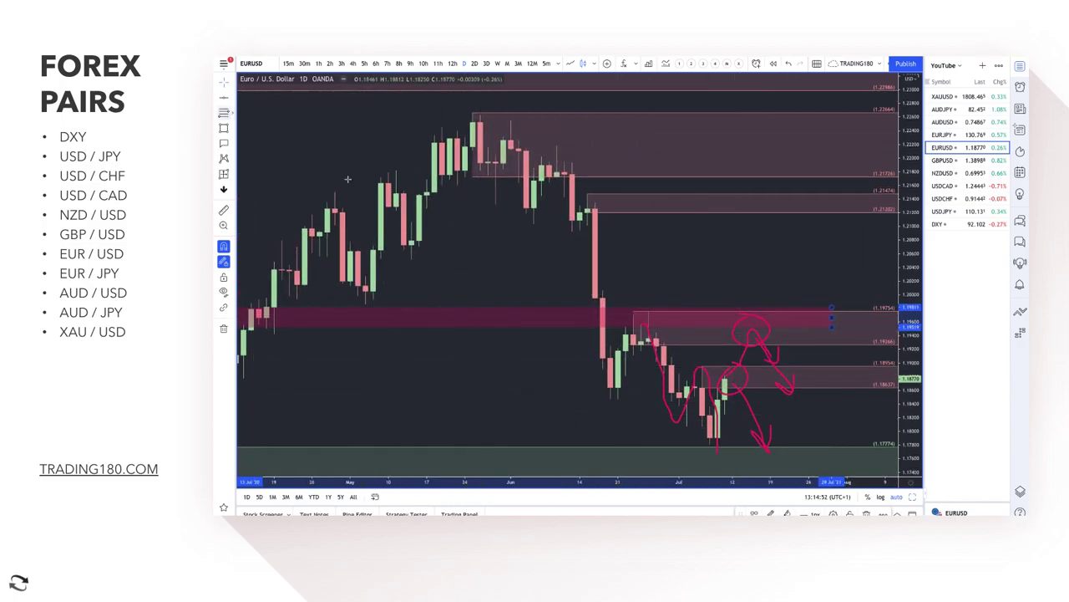
click(711, 412)
Add a zone near the recent lows around 1.182 using the DEMAND template.
click(717, 443)
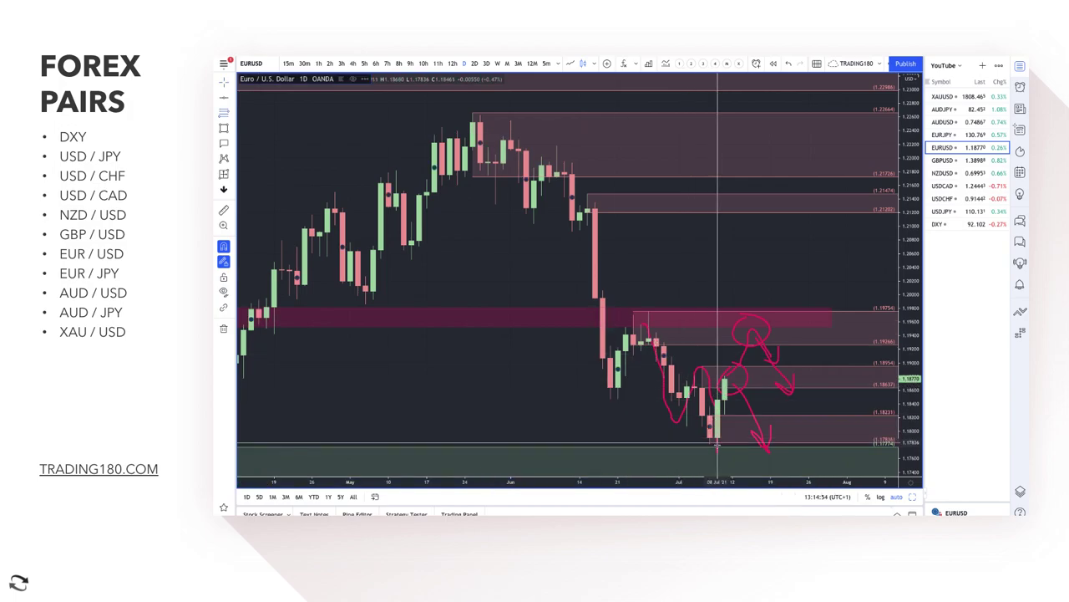
click(753, 513)
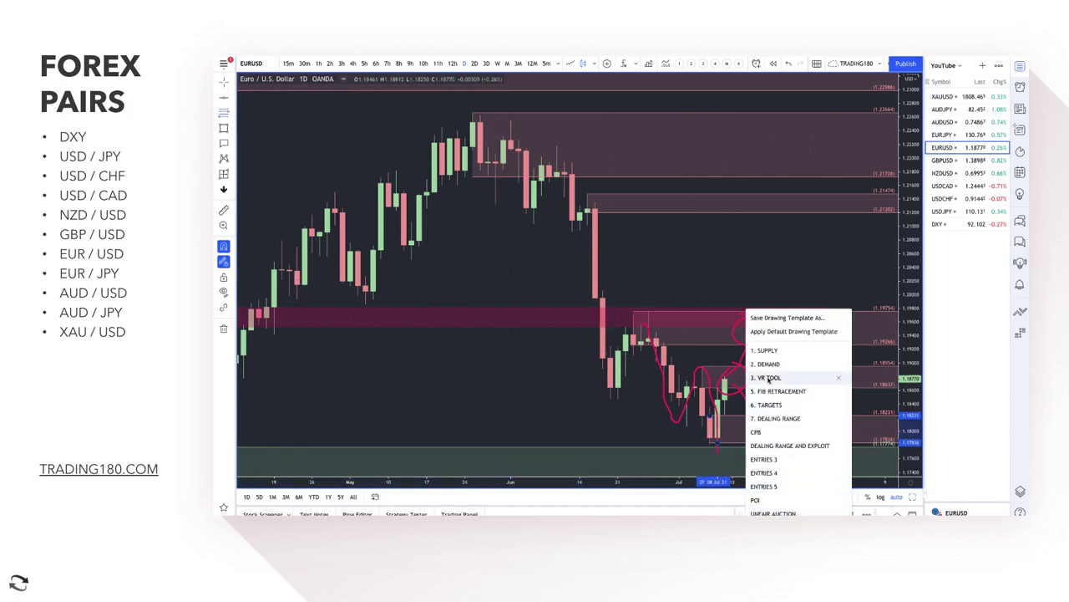
click(772, 361)
scroll(686, 421, down, 3)
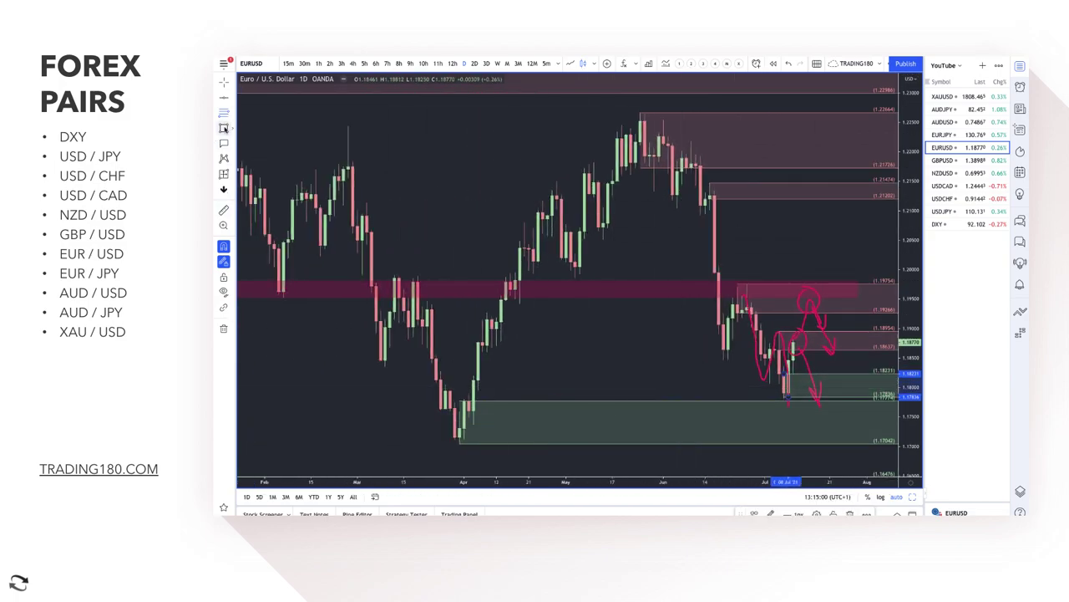
Brush an arrow and circle near the green demand zone.
click(233, 131)
click(257, 127)
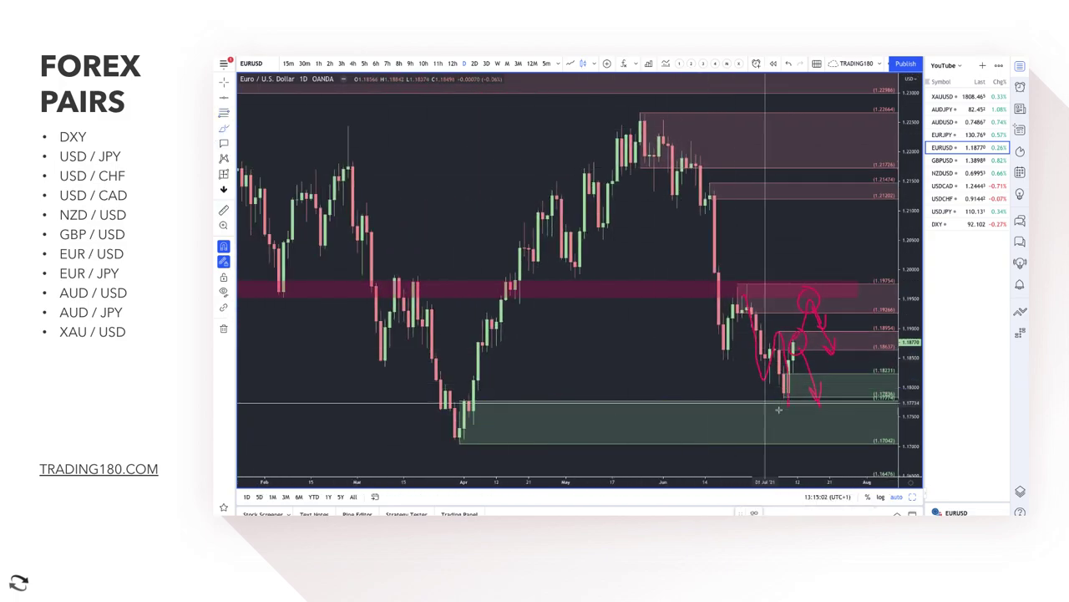
mouse_move(821, 412)
mouse_down()
mouse_move(814, 430)
mouse_move(840, 426)
mouse_move(835, 413)
mouse_move(894, 355)
mouse_move(873, 367)
mouse_up()
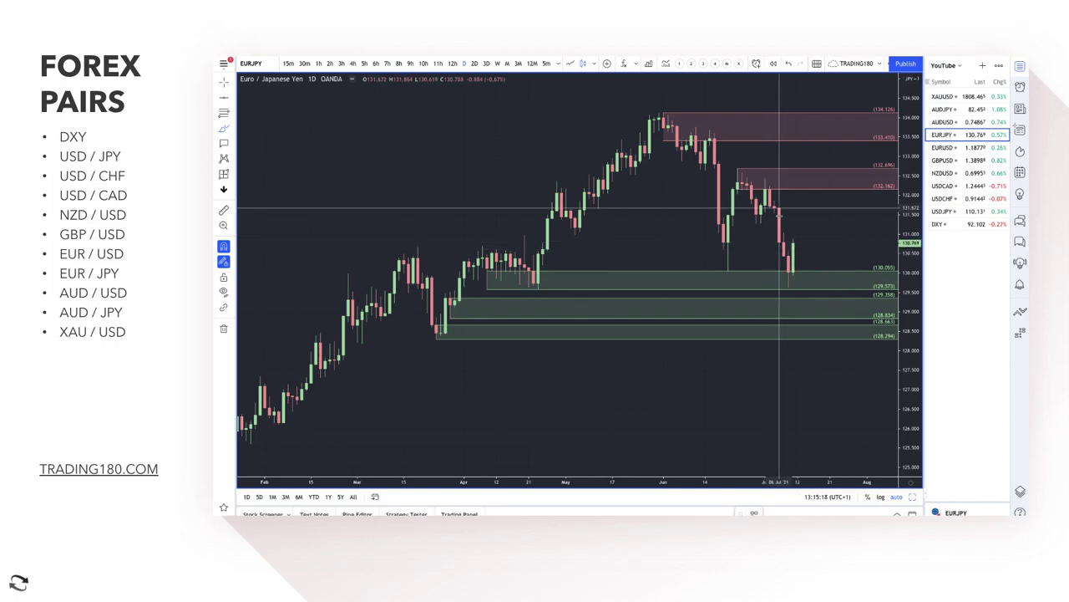
Remove the stray loop around the latest candles and lower the supply zone's bottom to 131.739.
mouse_move(773, 205)
mouse_down()
mouse_move(791, 284)
mouse_move(784, 210)
mouse_up()
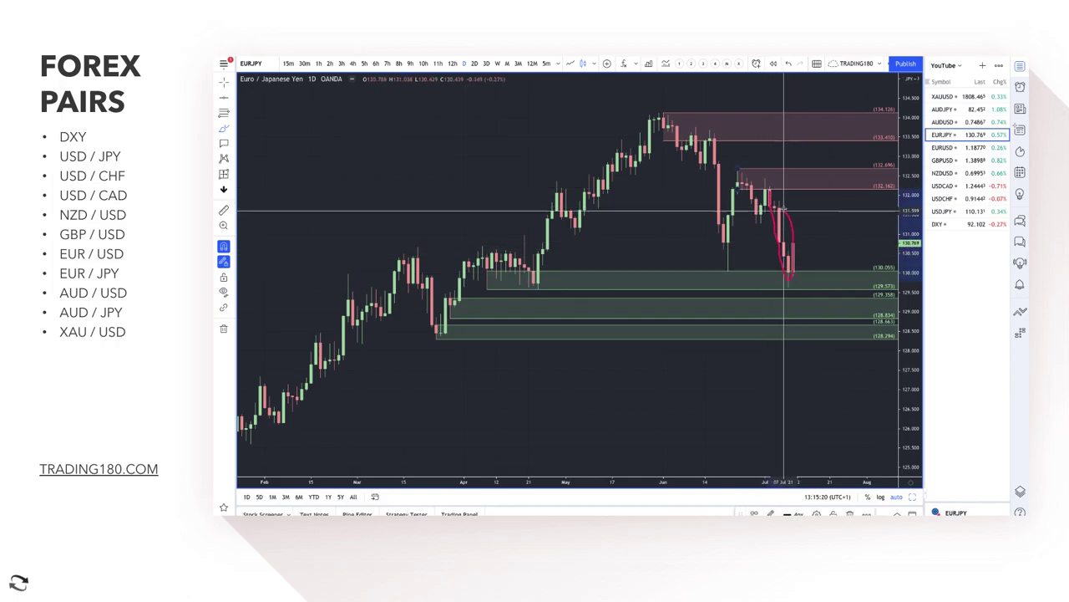
scroll(719, 241, up, 3)
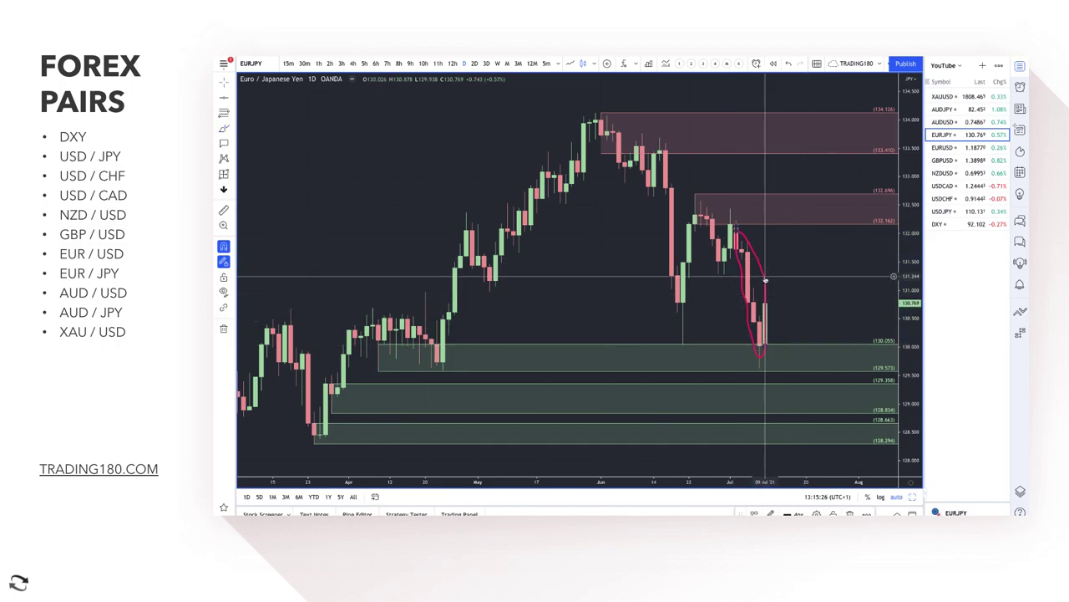
key(Escape)
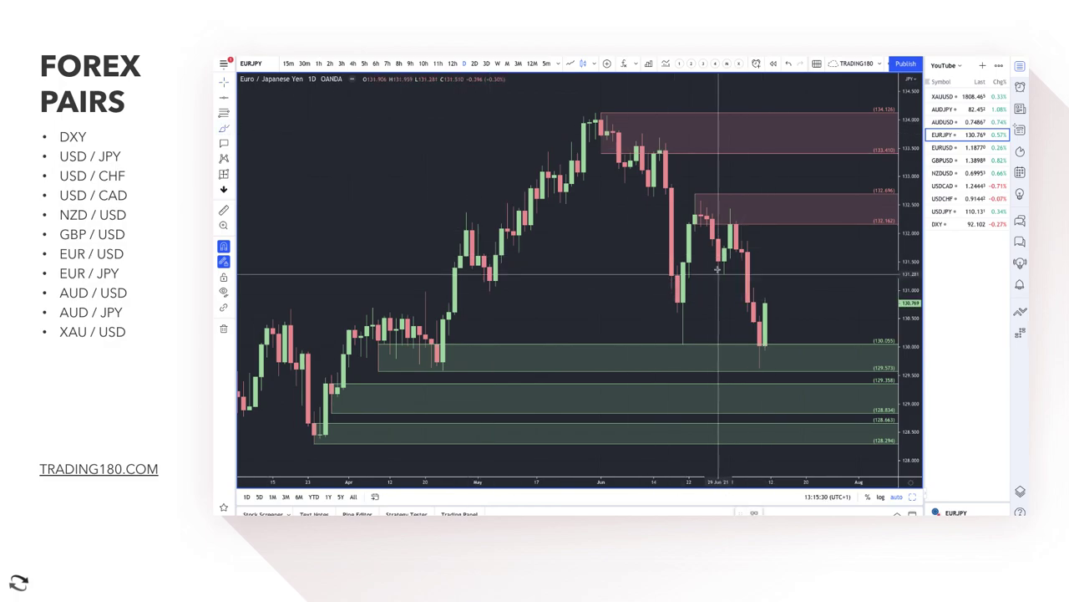
drag(702, 224, 730, 247)
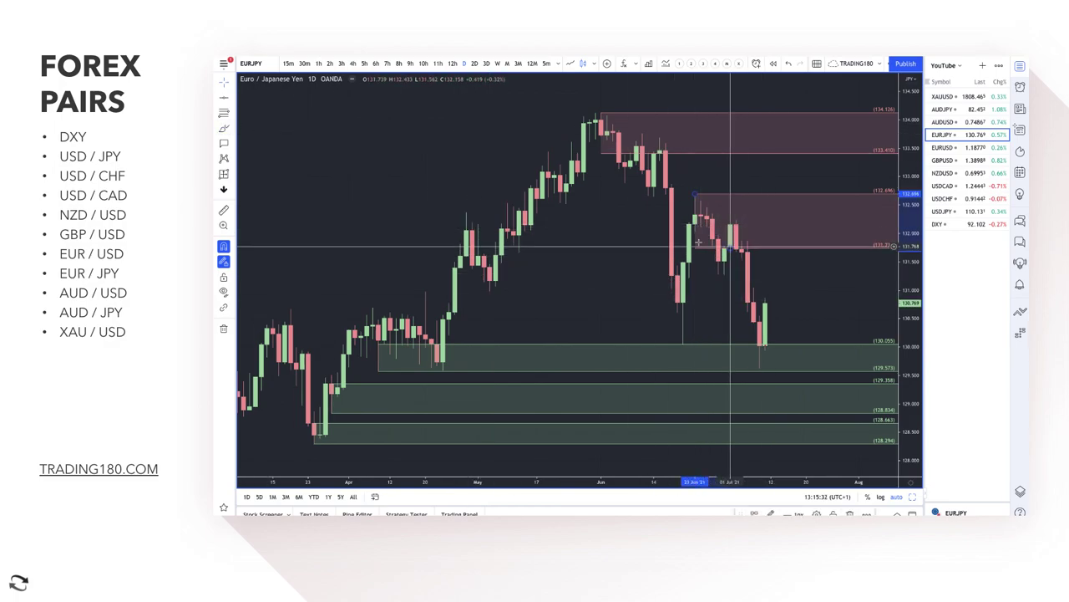
Brush-sketch arrows of price rising, falling toward 130.05, and bouncing up from a circled lower green zone.
click(224, 130)
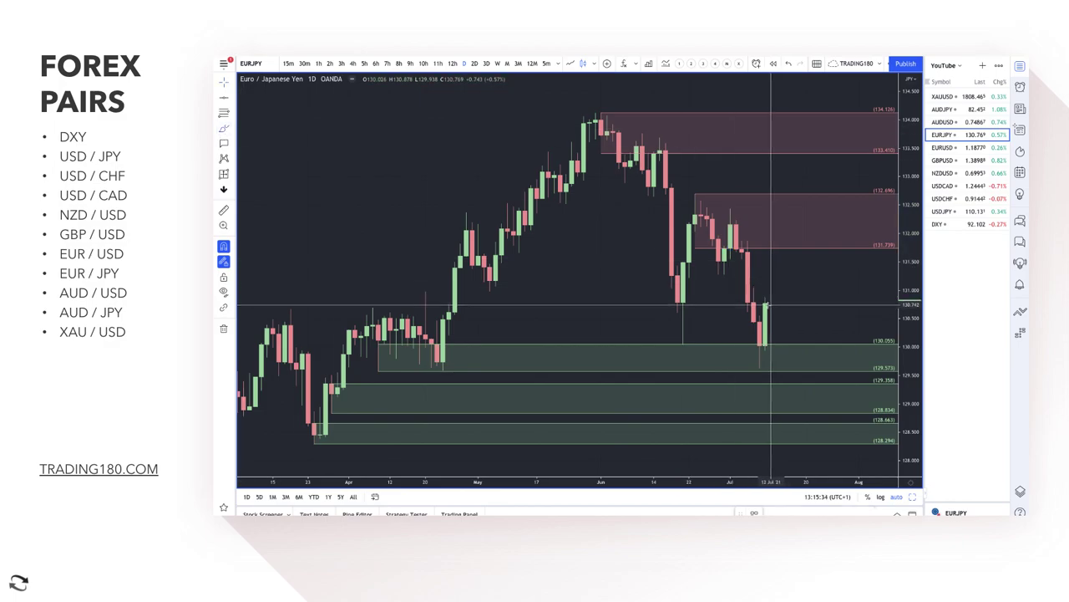
drag(764, 303, 793, 243)
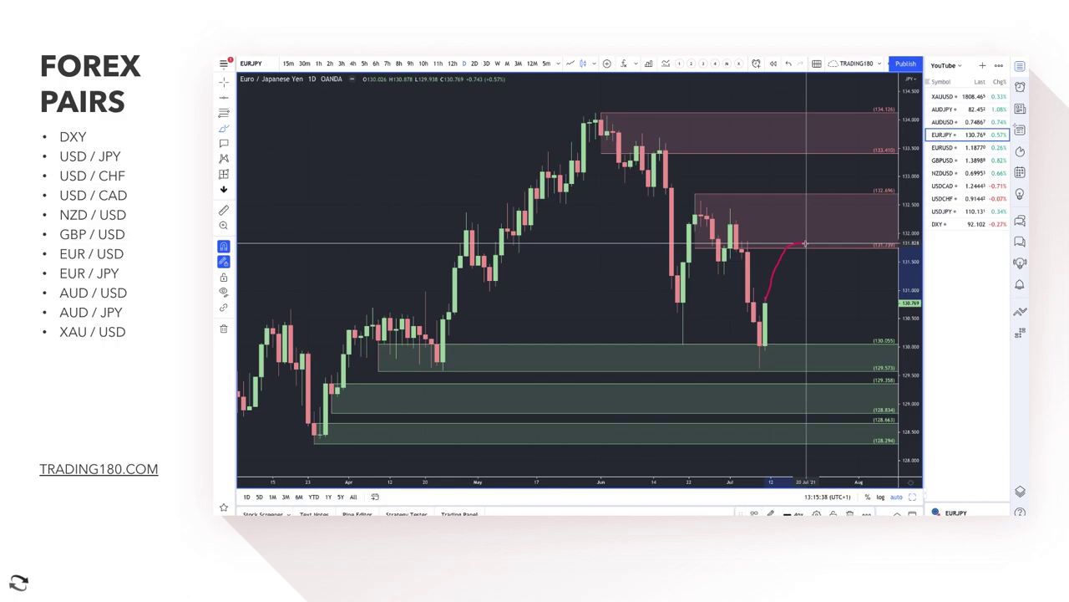
mouse_move(805, 244)
mouse_down()
mouse_move(838, 280)
mouse_move(852, 278)
mouse_up()
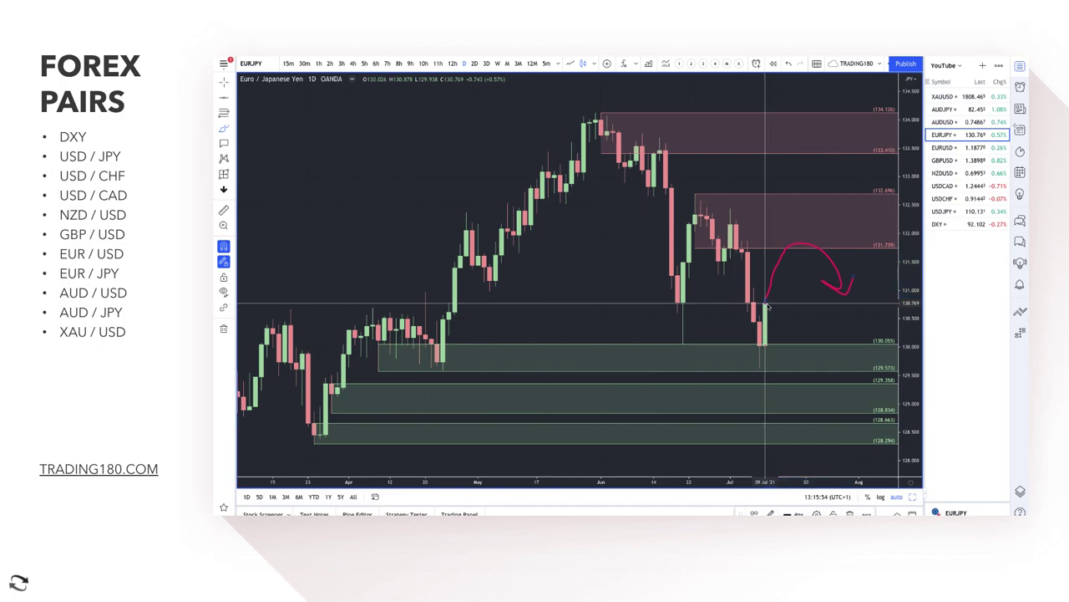
mouse_move(767, 304)
mouse_down()
mouse_move(782, 352)
mouse_move(807, 363)
mouse_move(820, 346)
mouse_up()
drag(824, 382, 823, 381)
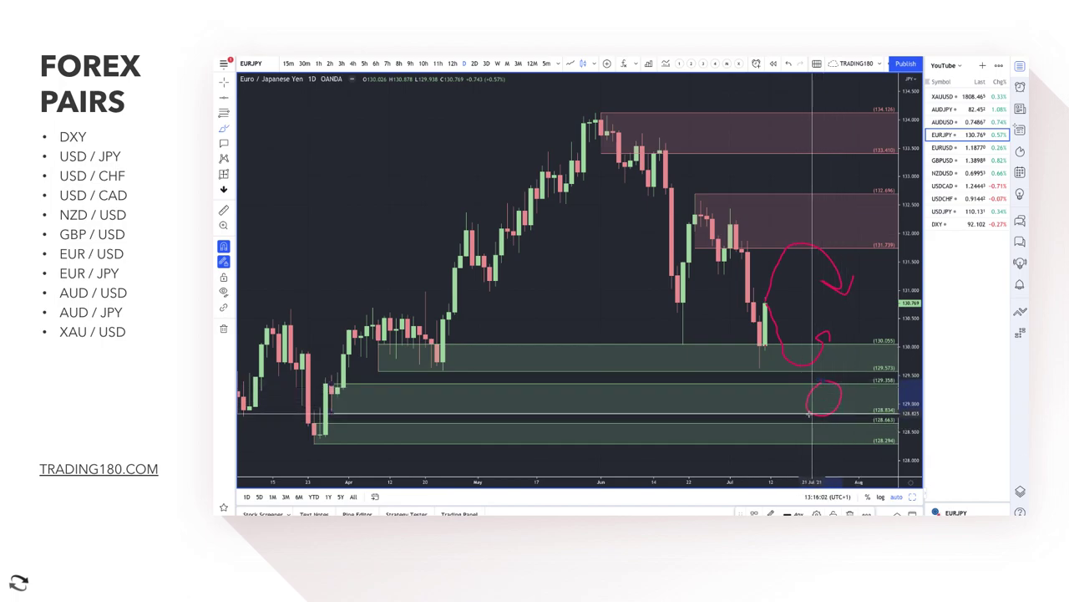
drag(823, 392, 863, 344)
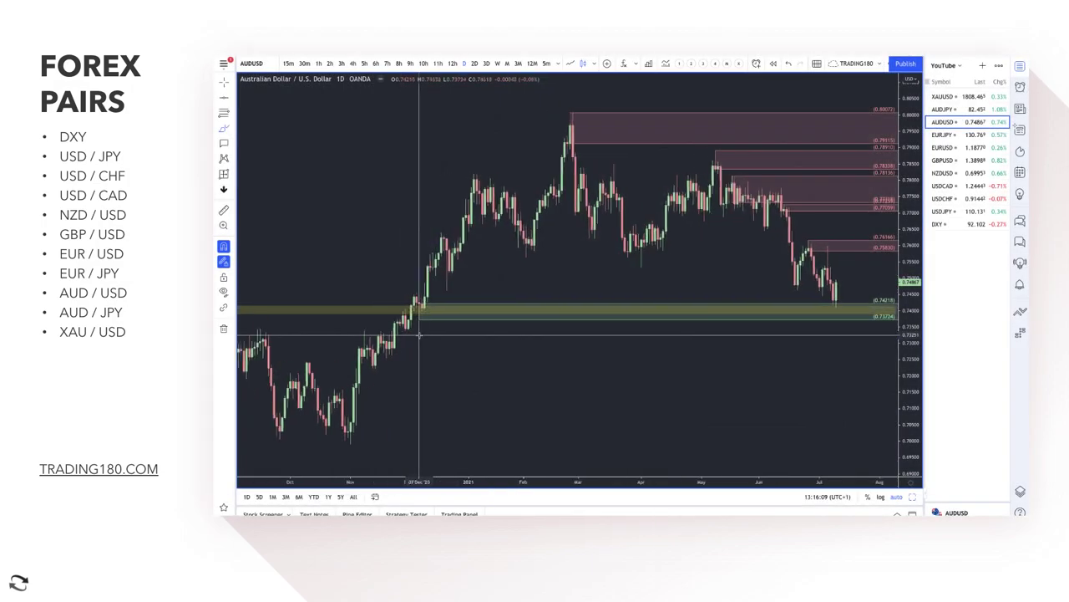
Pan and zoom the AUD/USD daily chart, then try a brush arrow rising from the last candle.
drag(420, 334, 458, 229)
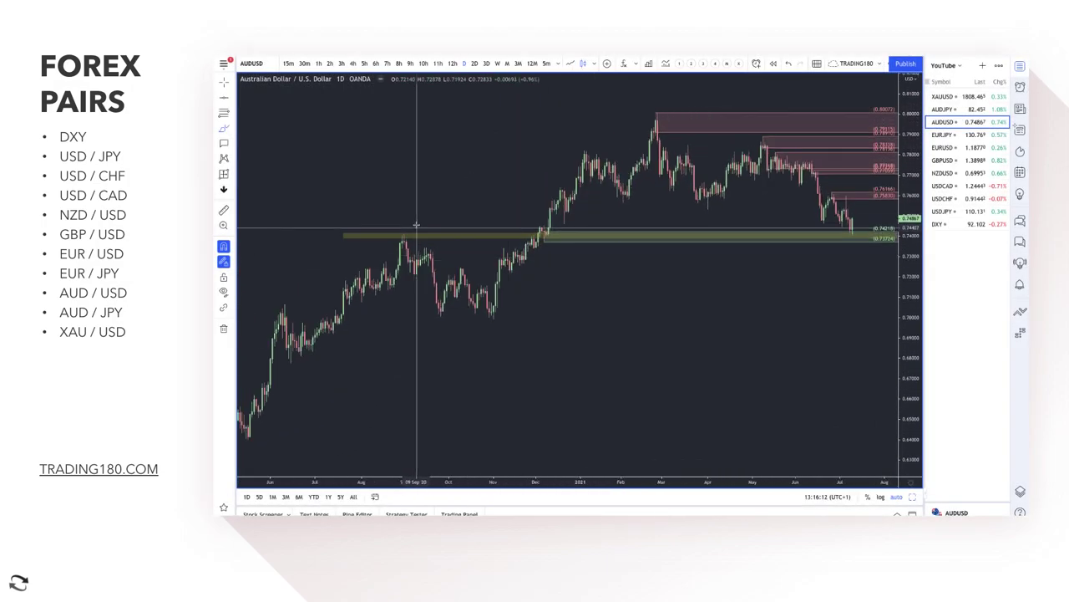
scroll(650, 293, up, 3)
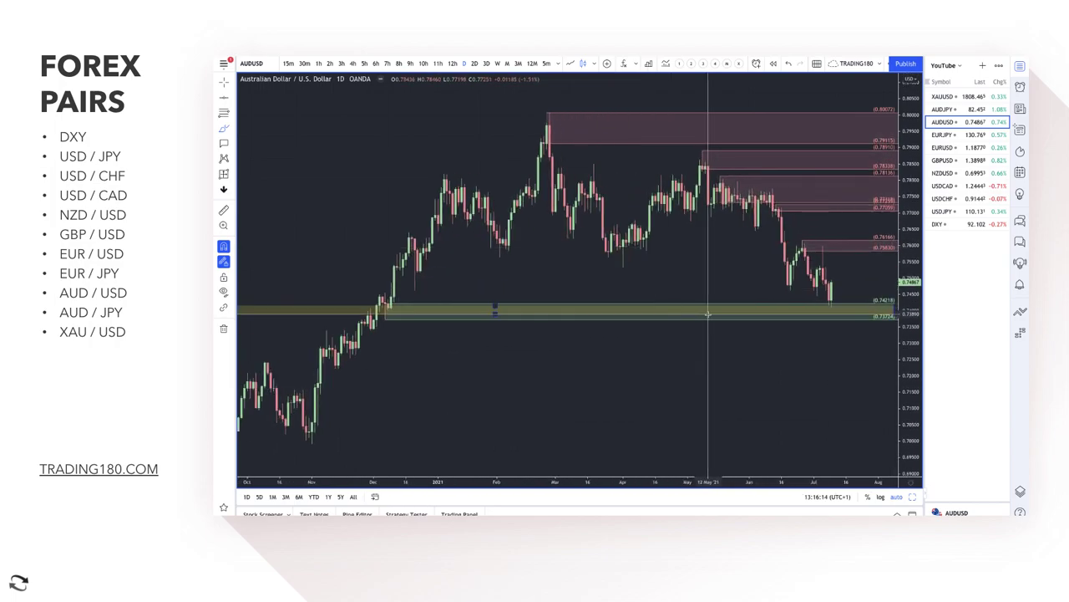
click(222, 132)
scroll(652, 250, up, 5)
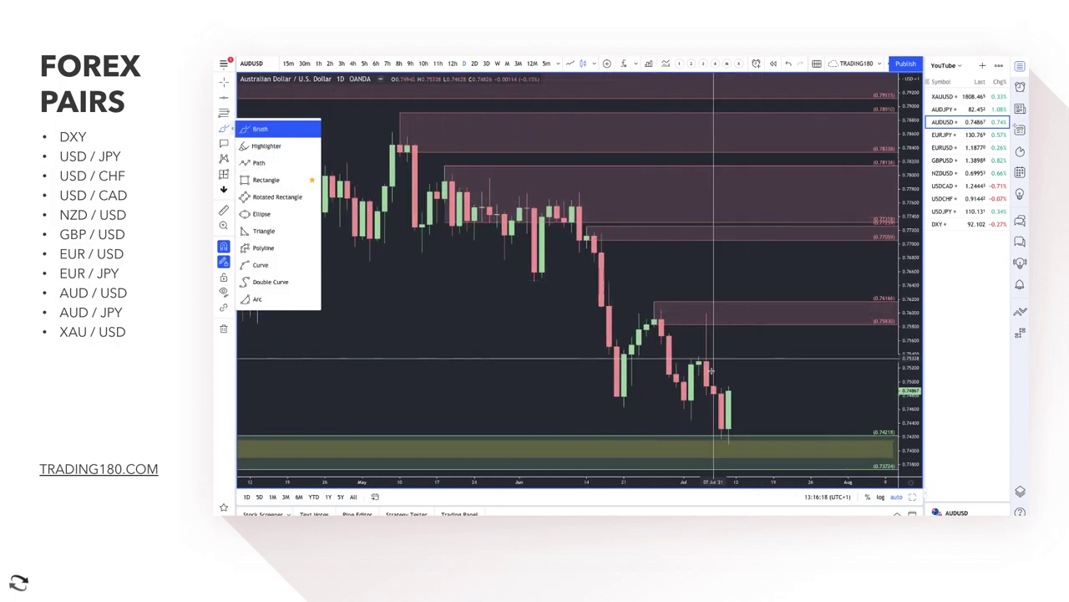
mouse_move(729, 390)
mouse_down()
mouse_move(786, 313)
mouse_move(821, 305)
mouse_move(811, 334)
mouse_up()
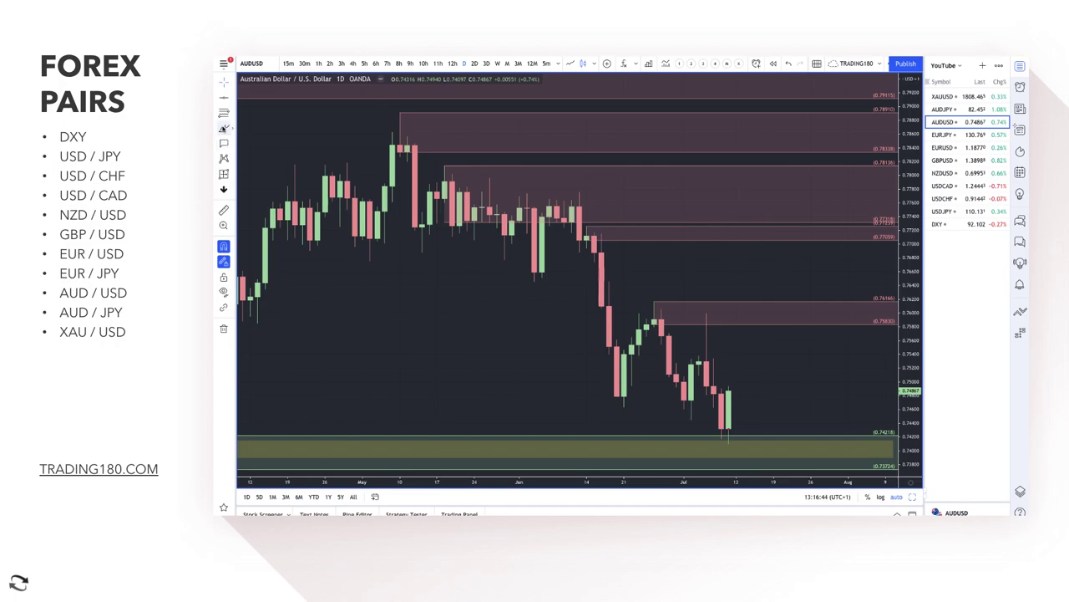
Sketch arrows rising into the supply zone and falling into demand, and extend the supply zone down to 0.753.
mouse_move(729, 390)
mouse_down()
mouse_move(735, 356)
mouse_move(771, 349)
mouse_move(807, 301)
mouse_move(816, 311)
mouse_up()
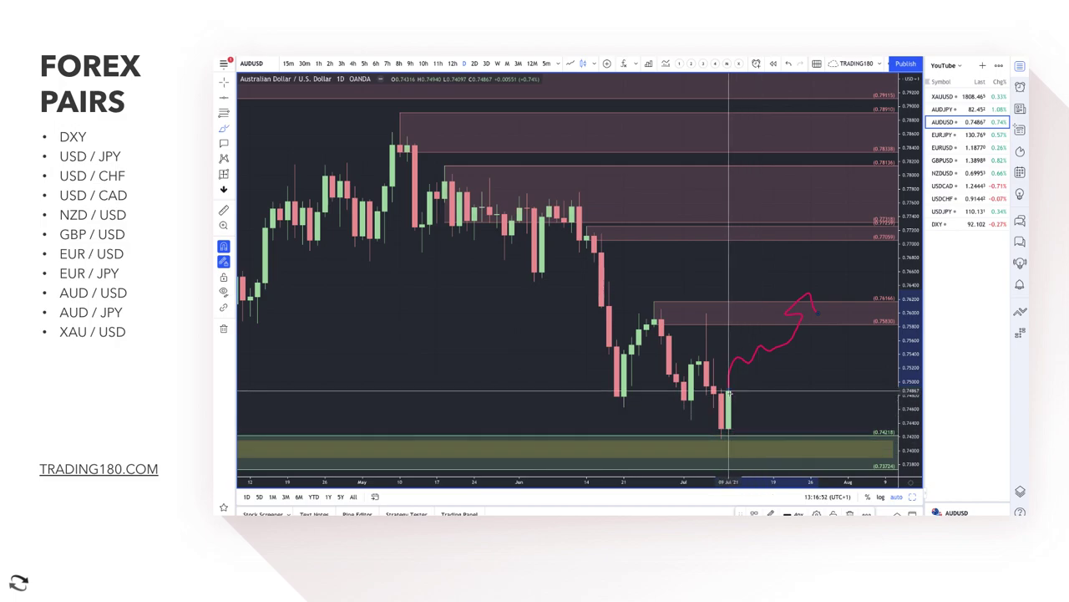
mouse_move(730, 392)
mouse_down()
mouse_move(760, 448)
mouse_move(767, 437)
mouse_up()
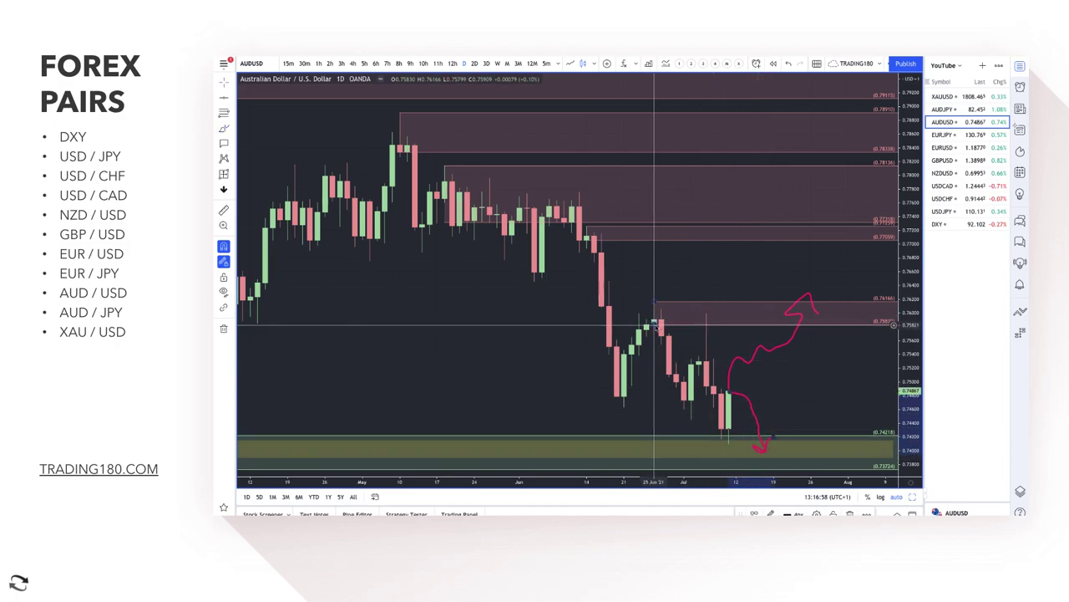
drag(654, 324, 699, 360)
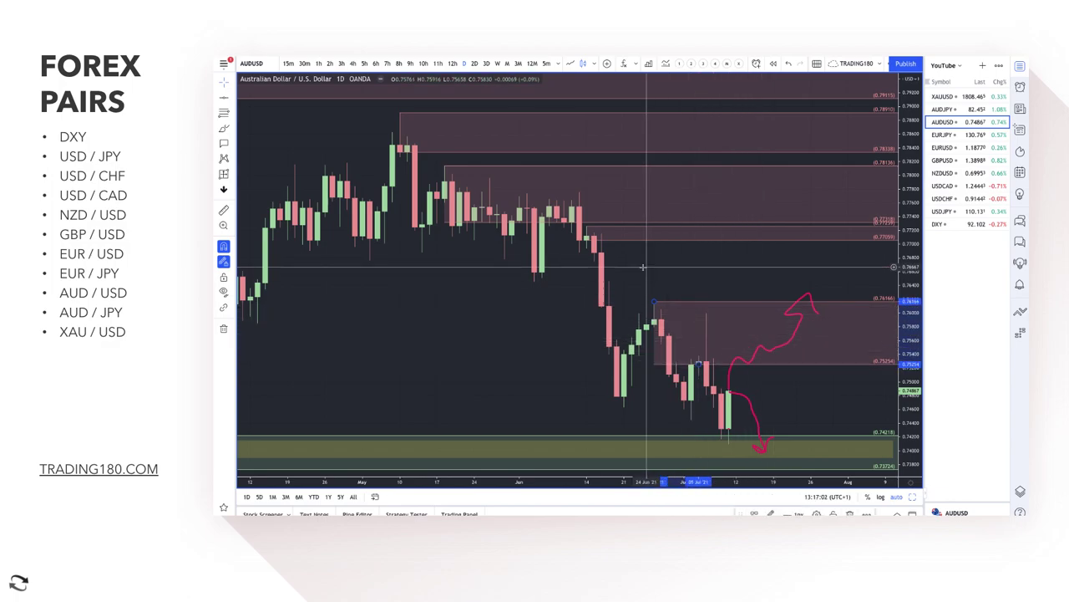
scroll(735, 325, down, 5)
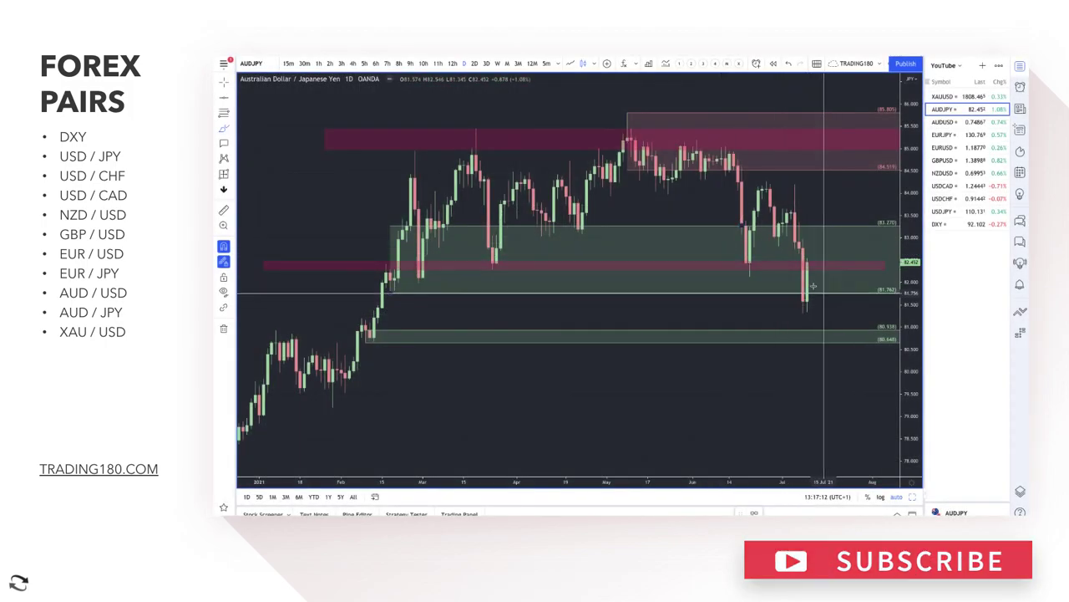
Replace the green zone with a 83.56–84.26 zone styled with the 1. SUPPLY template.
click(494, 294)
key(Delete)
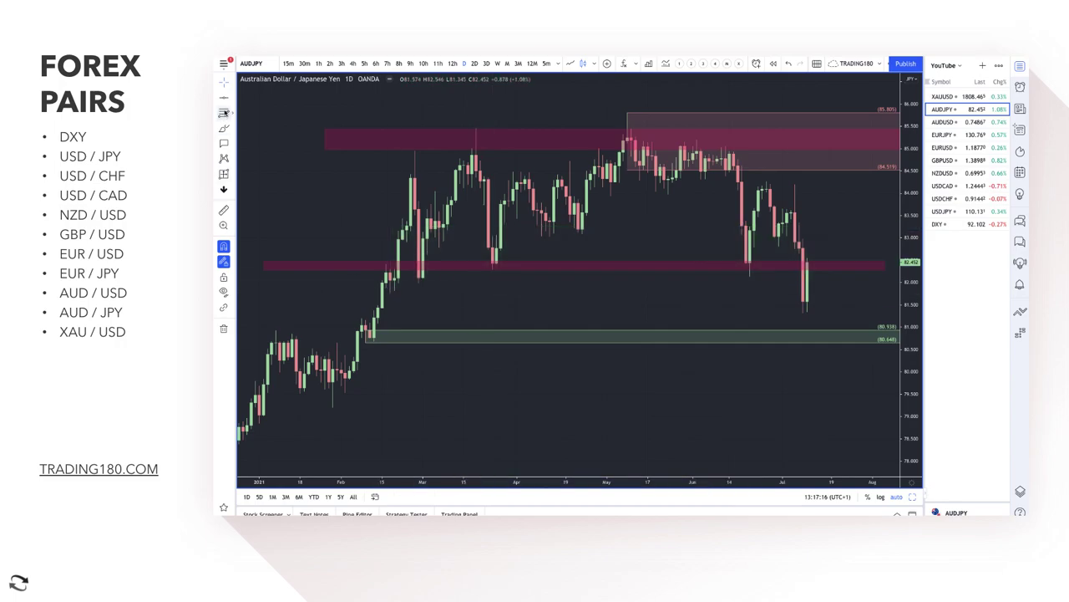
click(222, 130)
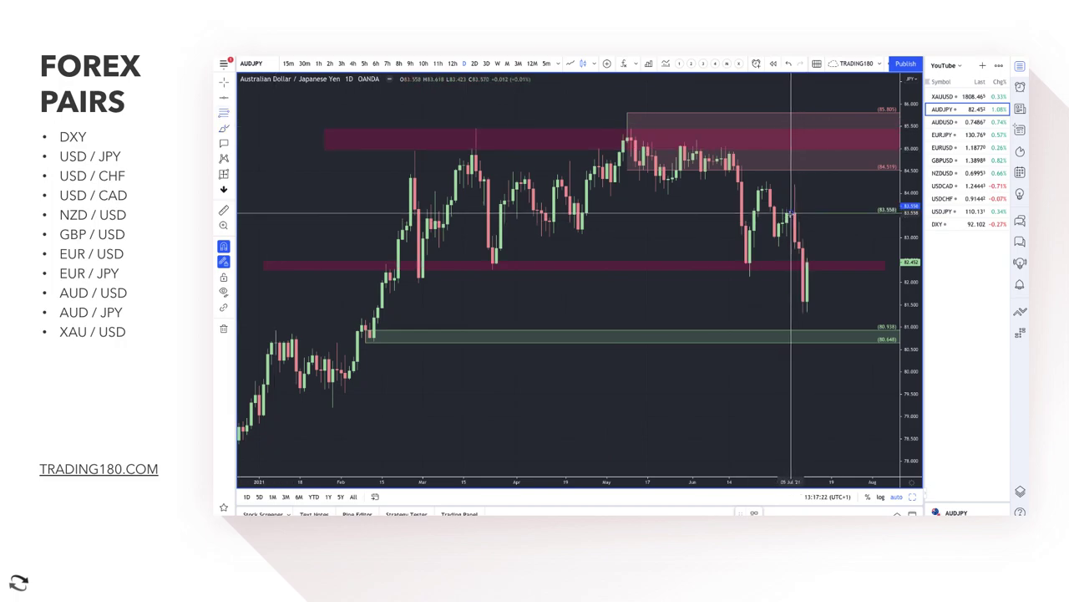
drag(792, 213, 767, 182)
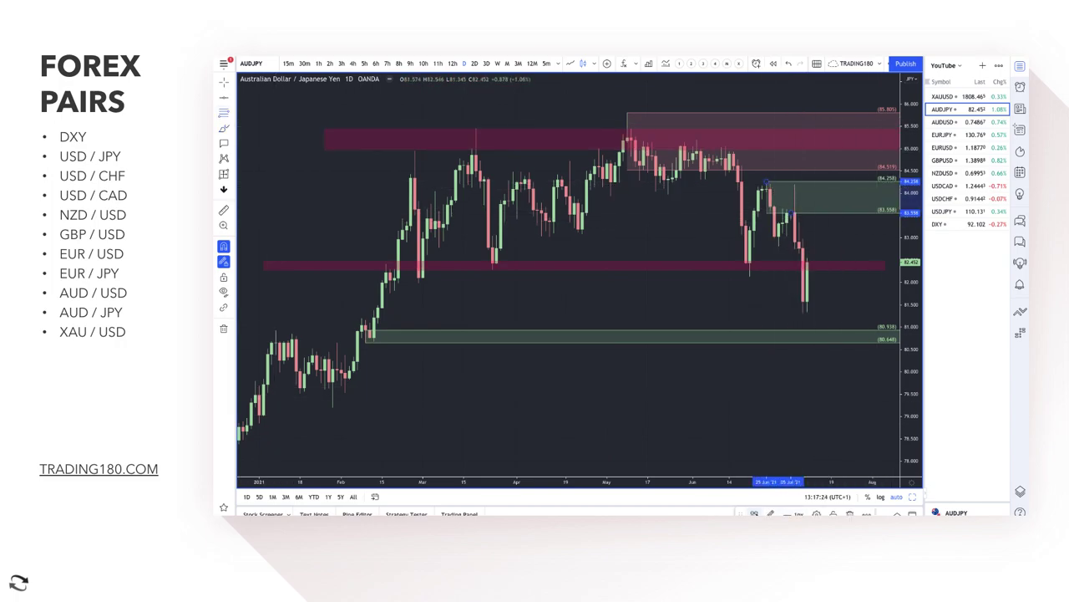
click(753, 513)
click(767, 350)
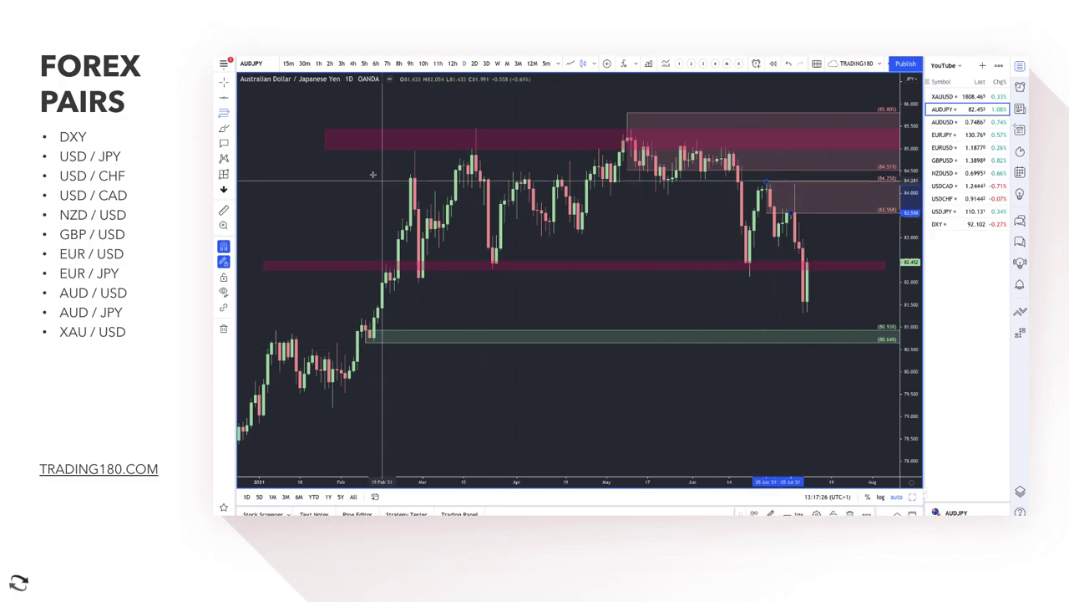
click(602, 187)
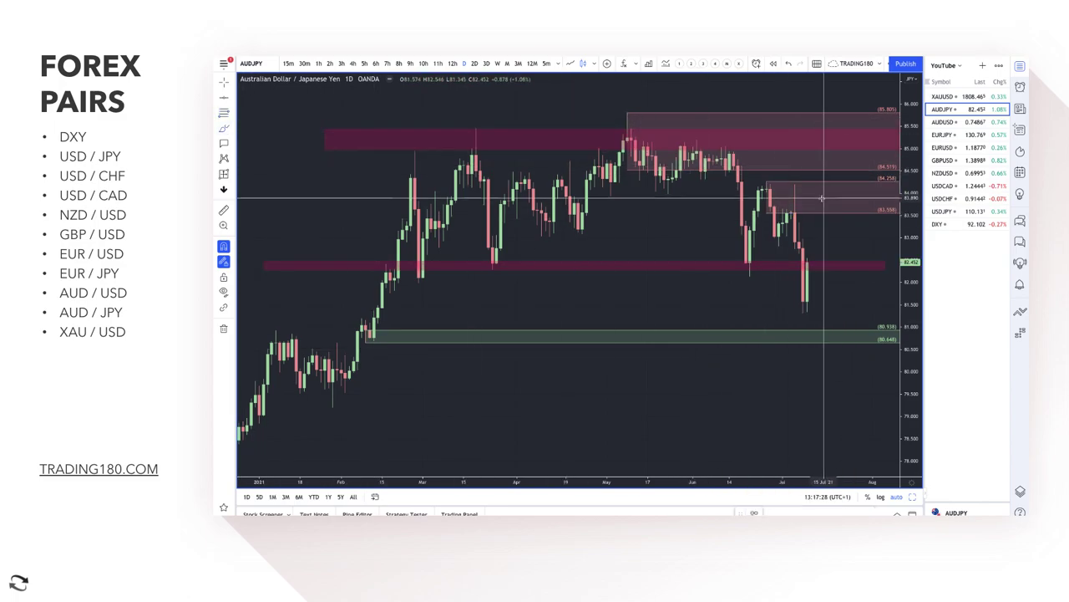
Sketch a drop from the supply zone with a bounce below it.
scroll(822, 198, up, 5)
mouse_move(797, 229)
mouse_down()
mouse_move(820, 374)
mouse_move(827, 358)
mouse_up()
scroll(780, 335, down, 3)
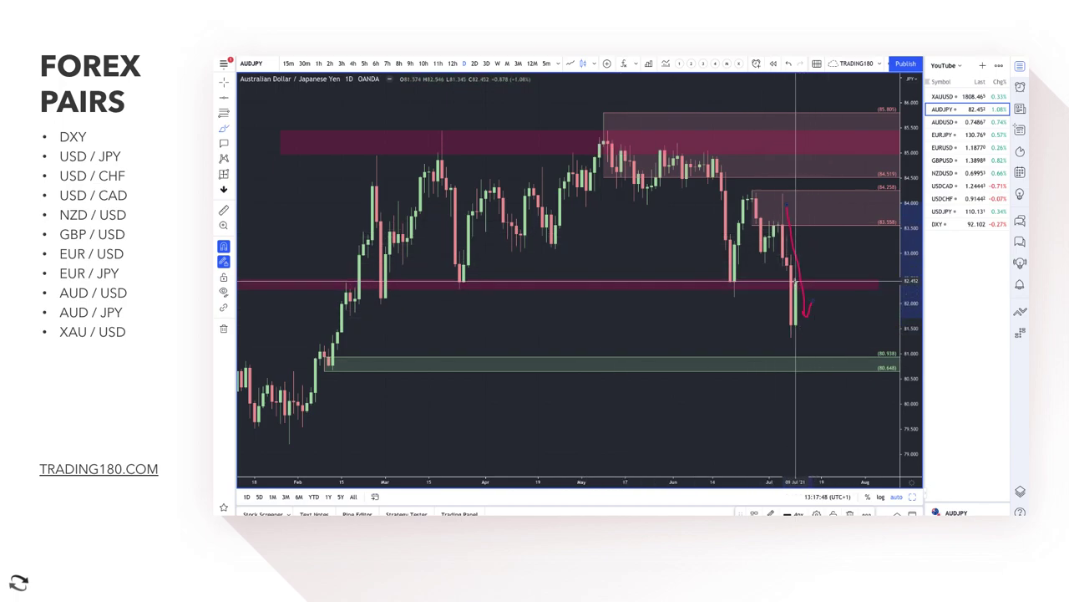
Sketch a rally into the supply zone, write 'Pov', circle the low, and draw a dip-and-recovery arrow.
mouse_move(795, 284)
mouse_down()
mouse_move(819, 277)
mouse_move(855, 223)
mouse_move(873, 219)
mouse_up()
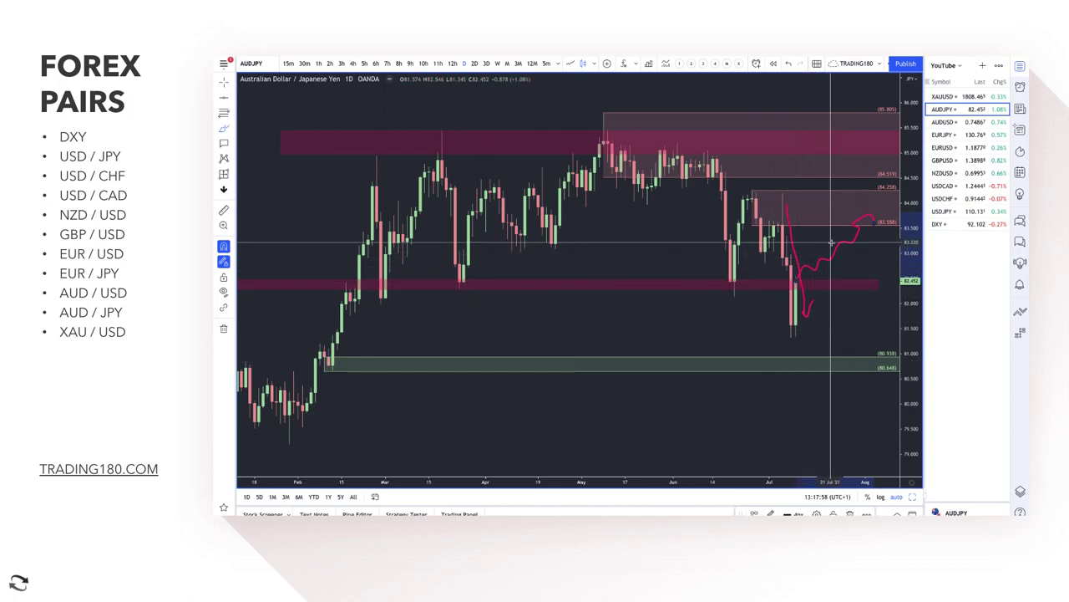
scroll(839, 243, right, 3)
mouse_move(839, 242)
mouse_down()
mouse_move(848, 230)
mouse_move(857, 250)
mouse_move(895, 242)
mouse_up()
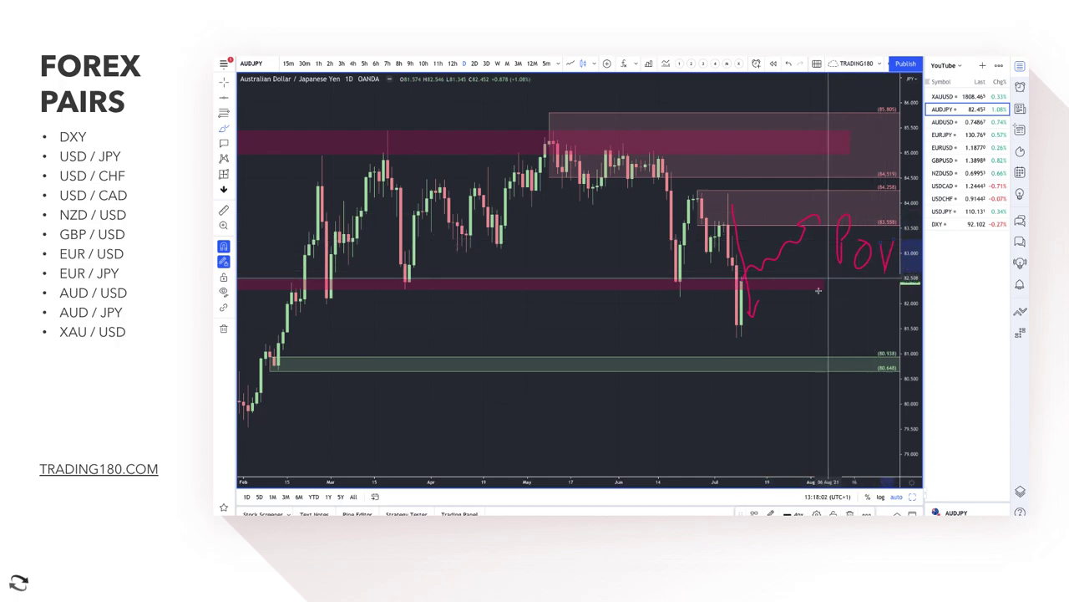
drag(740, 323, 740, 324)
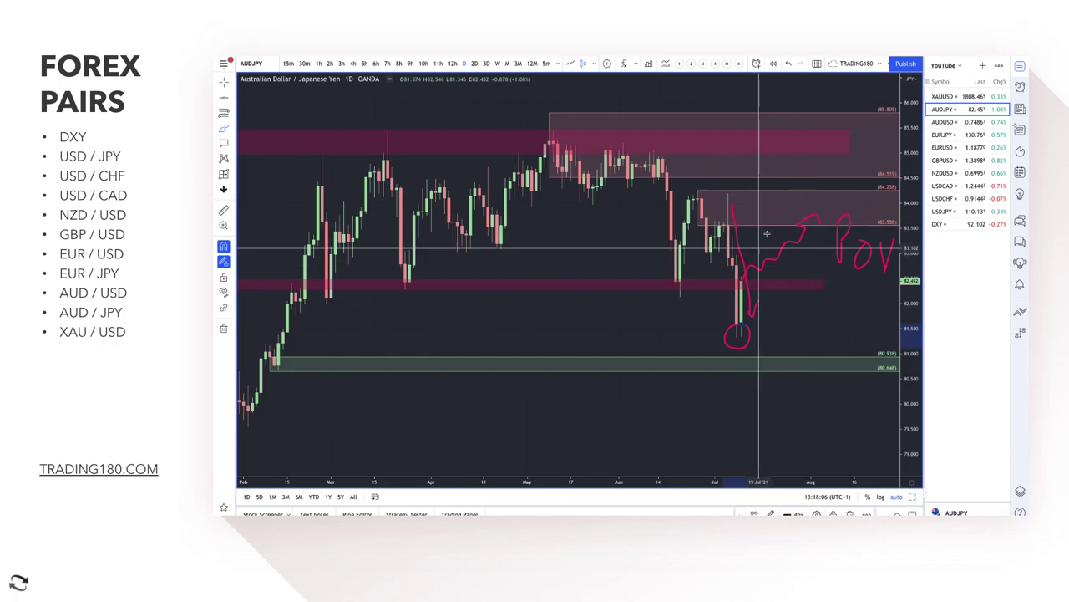
mouse_move(794, 241)
mouse_down()
mouse_move(819, 310)
mouse_move(870, 279)
mouse_up()
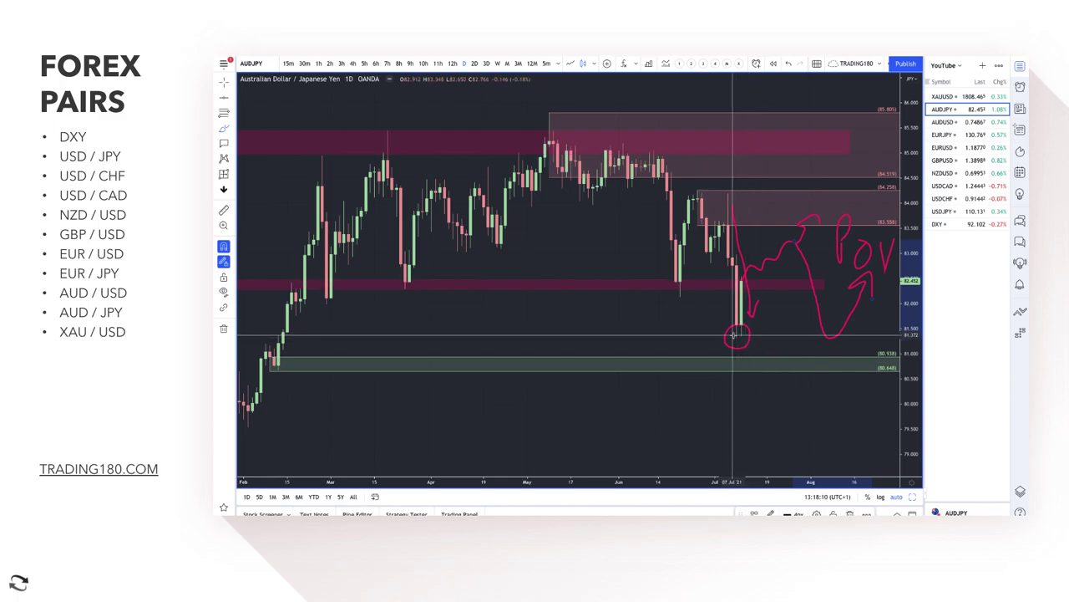
Draw two horizontal level lines, sketch a loop and move up from the demand zone, and circle the V's top.
drag(749, 337, 860, 340)
drag(750, 310, 893, 314)
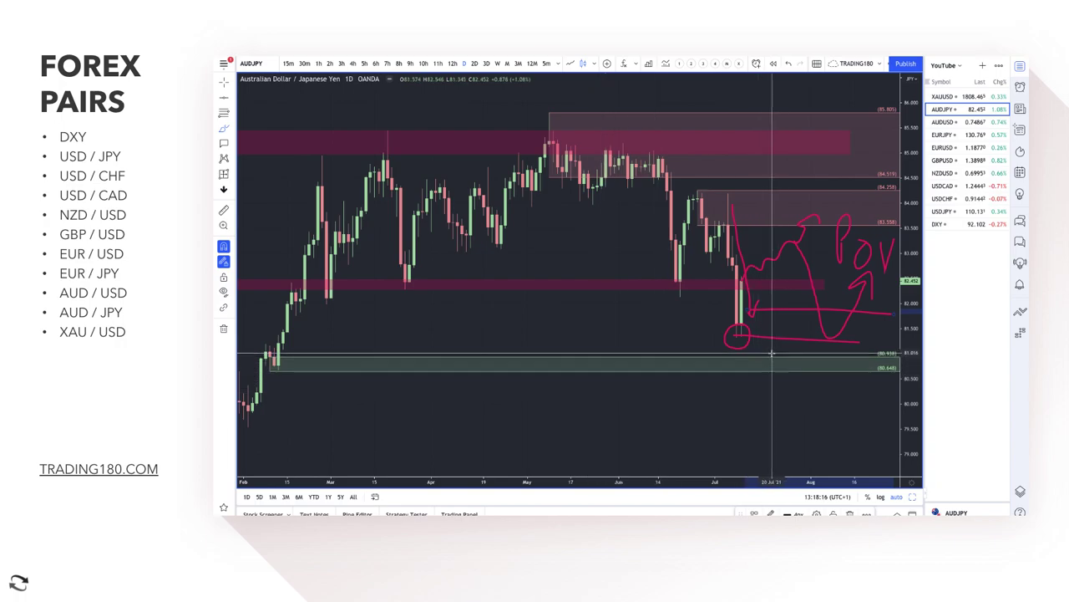
mouse_move(764, 348)
mouse_down()
mouse_move(755, 354)
mouse_move(769, 362)
mouse_up()
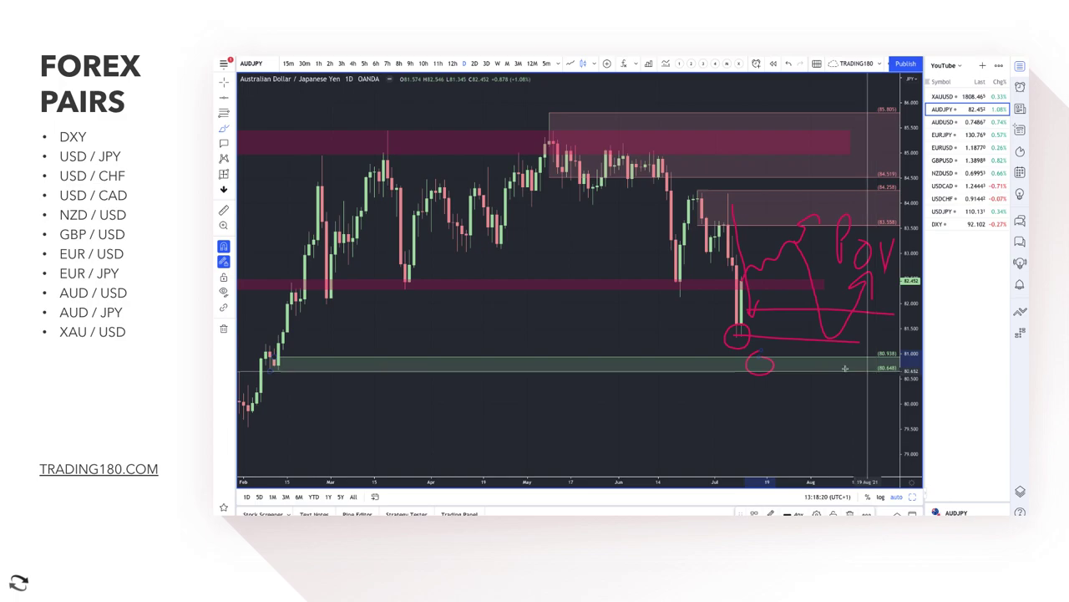
drag(764, 360, 789, 341)
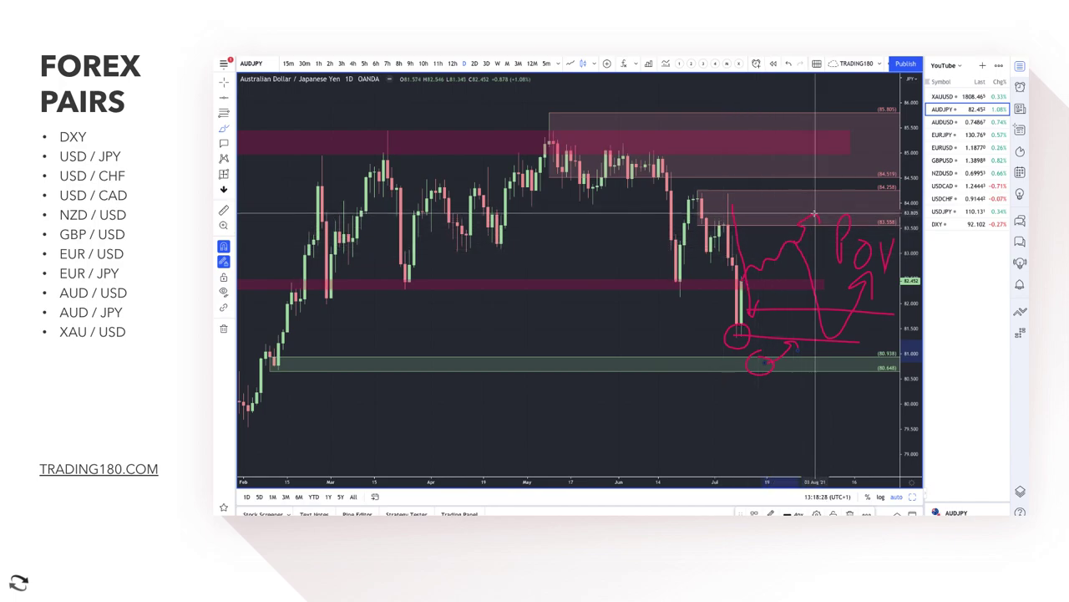
mouse_move(802, 212)
mouse_down()
mouse_move(823, 230)
mouse_move(807, 221)
mouse_up()
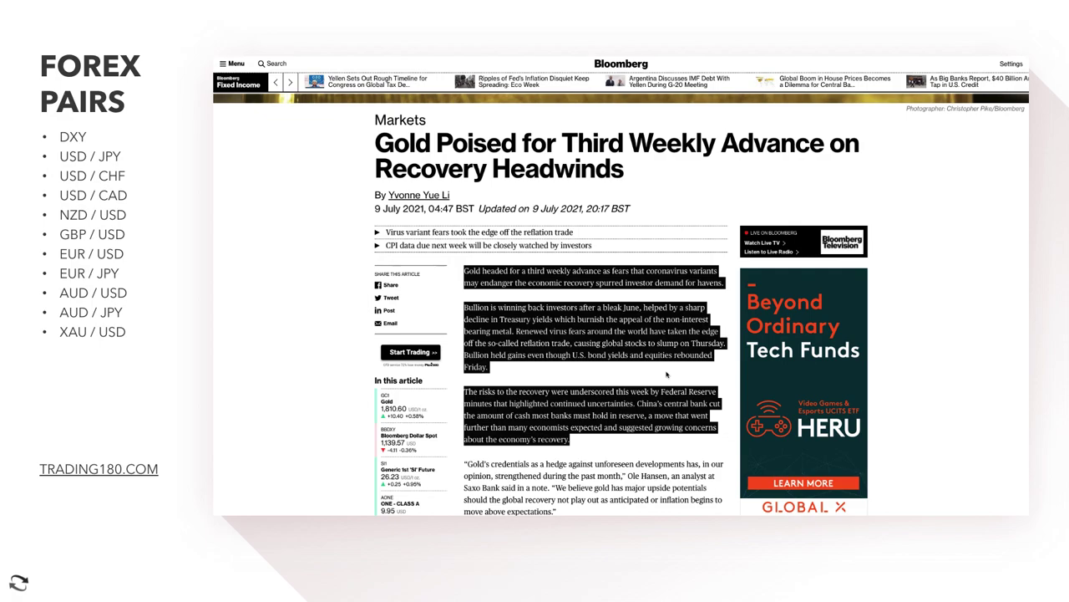
Scroll through the Bloomberg gold article showing gold at 1,810.60, up 0.58%.
scroll(667, 375, down, 1)
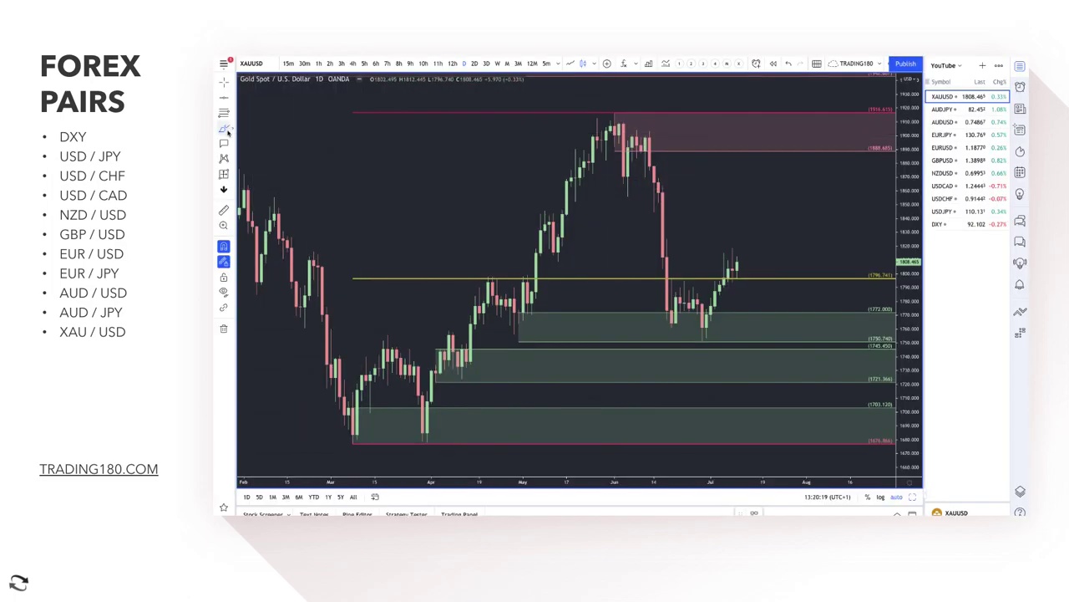
Brush a gold rally path, restyle the 1796–1803 zone with the 2. DEMAND template, and sketch a pullback.
click(228, 131)
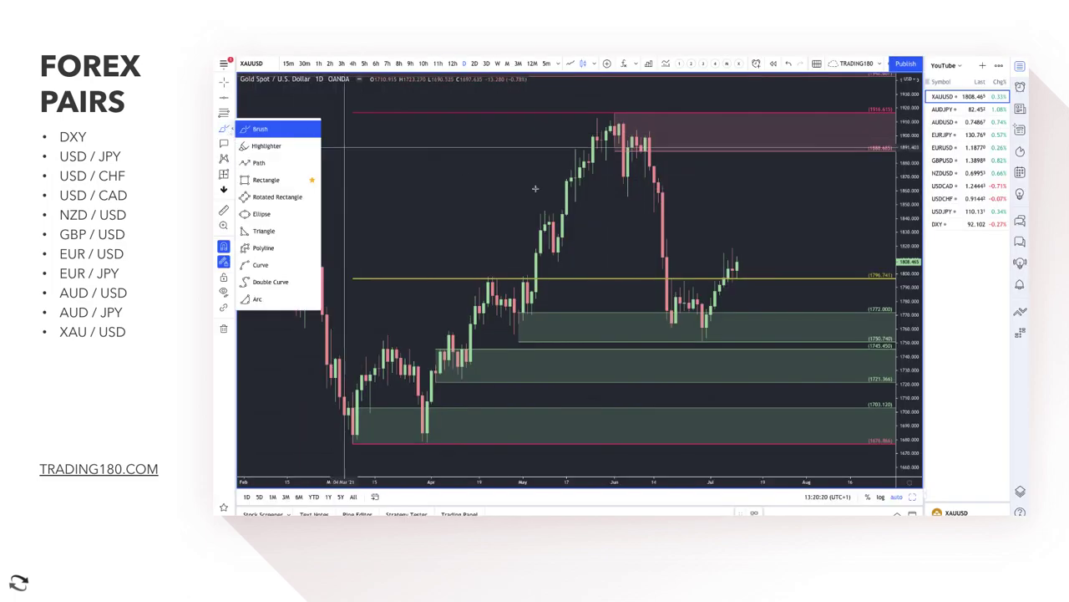
mouse_move(733, 264)
mouse_down()
mouse_move(793, 227)
mouse_move(862, 216)
mouse_up()
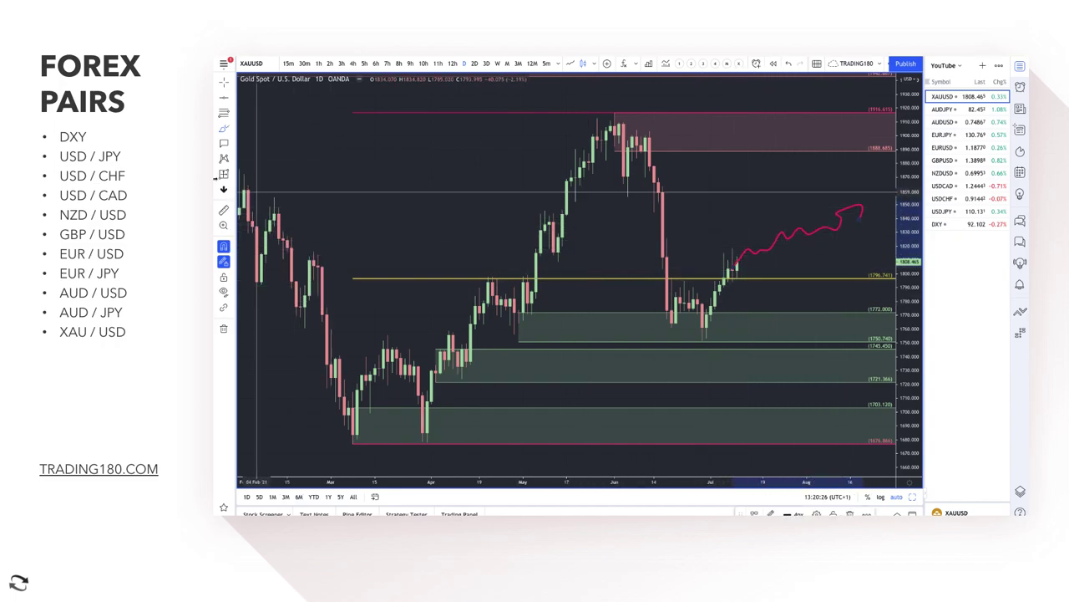
click(733, 269)
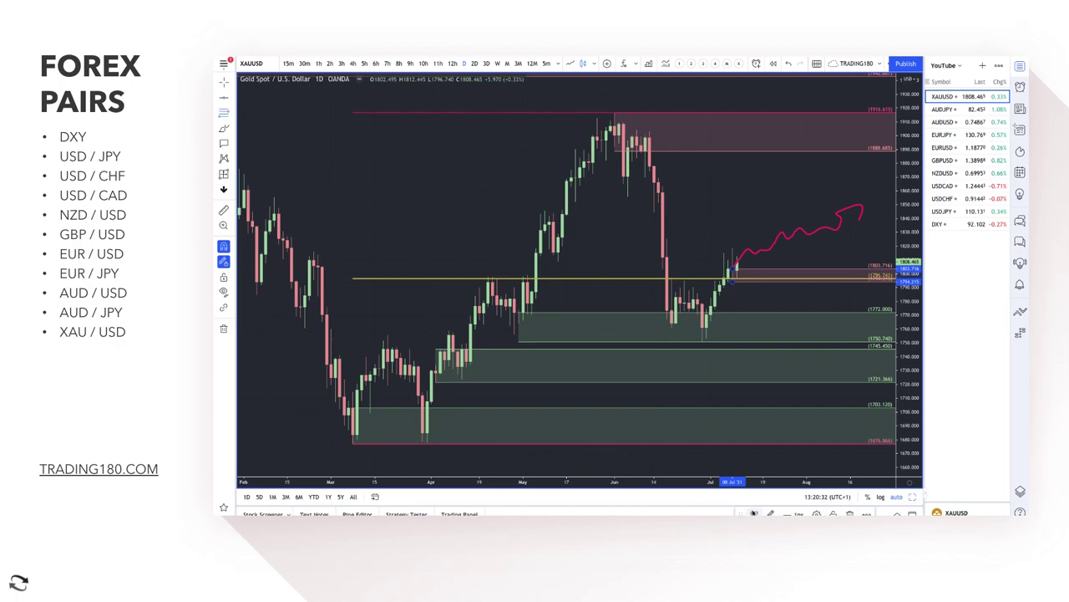
click(754, 512)
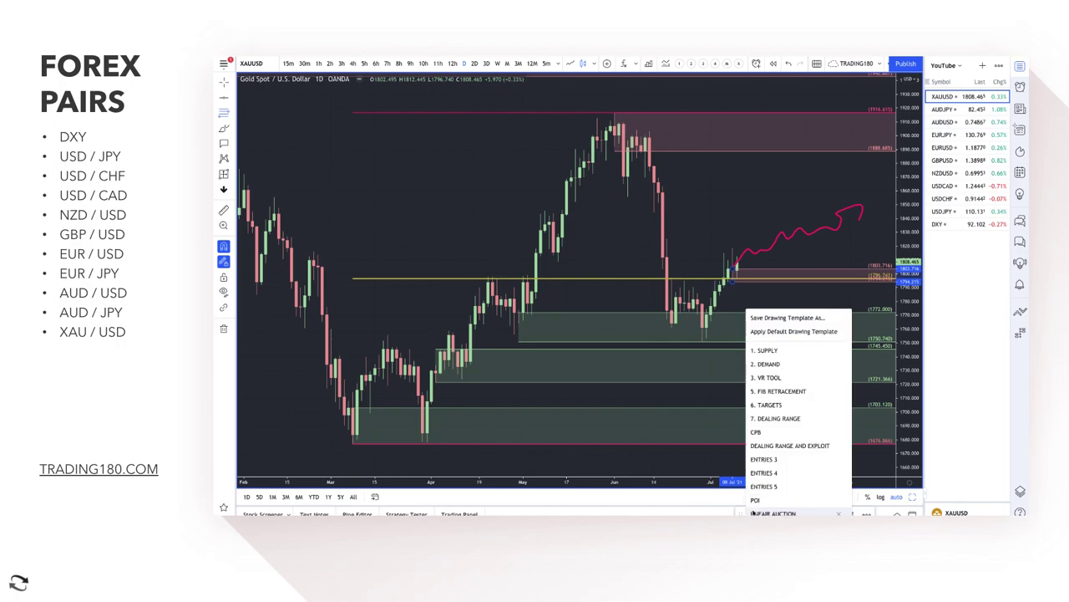
click(782, 366)
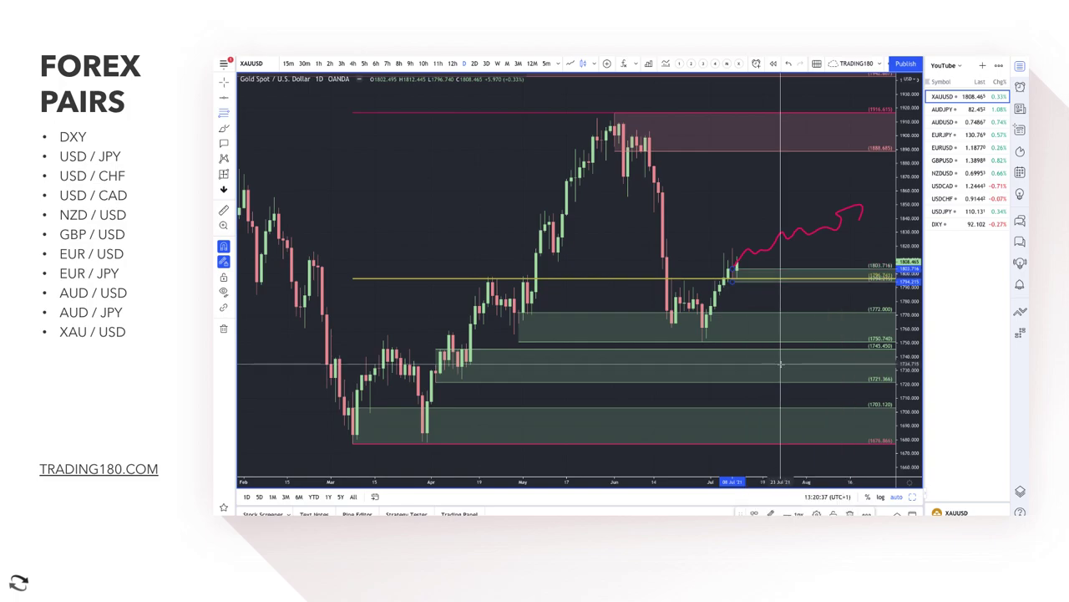
click(740, 283)
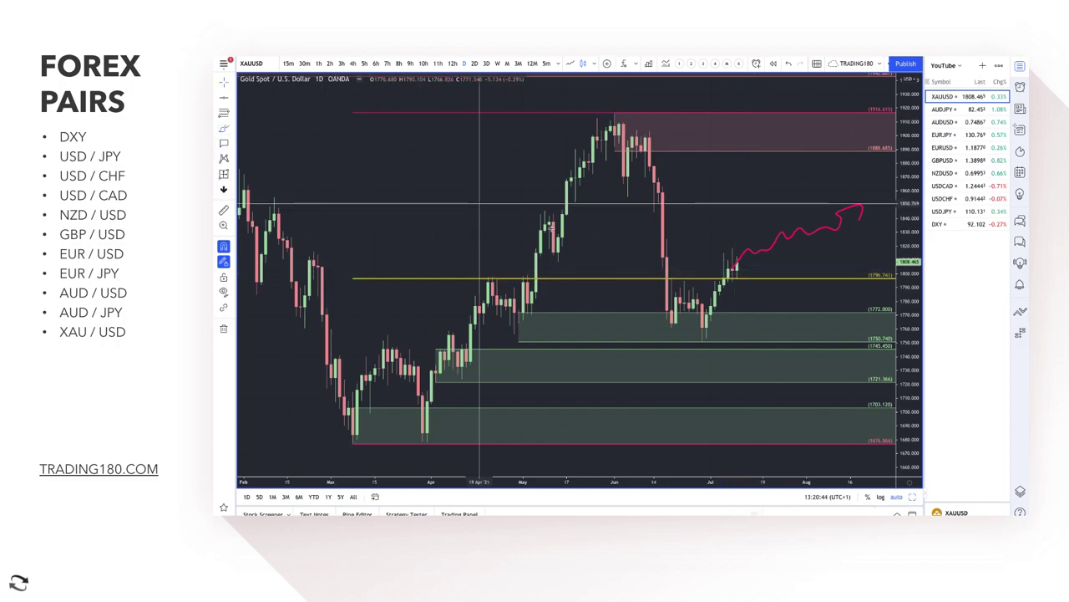
mouse_move(740, 267)
mouse_down()
mouse_move(762, 321)
mouse_move(798, 262)
mouse_move(783, 288)
mouse_up()
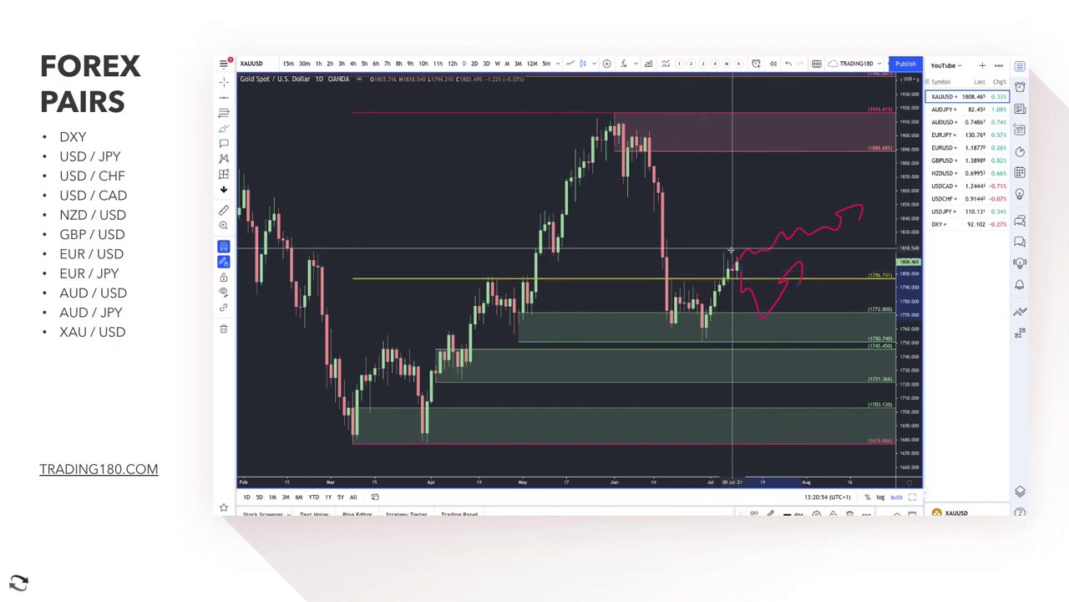
Sketch a spike toward 1900, a drop toward 1725, and horizontal level lines on XAU/USD.
mouse_move(731, 249)
mouse_down()
mouse_move(790, 155)
mouse_move(813, 187)
mouse_move(824, 174)
mouse_up()
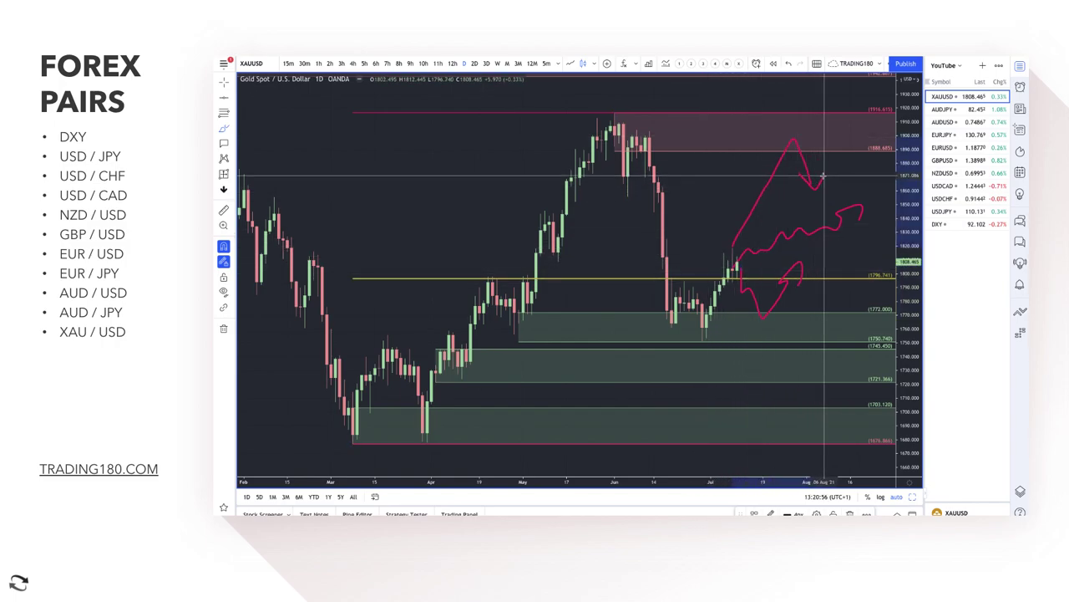
mouse_move(735, 266)
mouse_down()
mouse_move(747, 358)
mouse_move(764, 375)
mouse_move(781, 367)
mouse_move(840, 266)
mouse_move(864, 305)
mouse_move(875, 294)
mouse_up()
mouse_move(873, 252)
mouse_down()
mouse_move(738, 251)
mouse_move(785, 285)
mouse_move(844, 285)
mouse_up()
scroll(799, 336, up, 3)
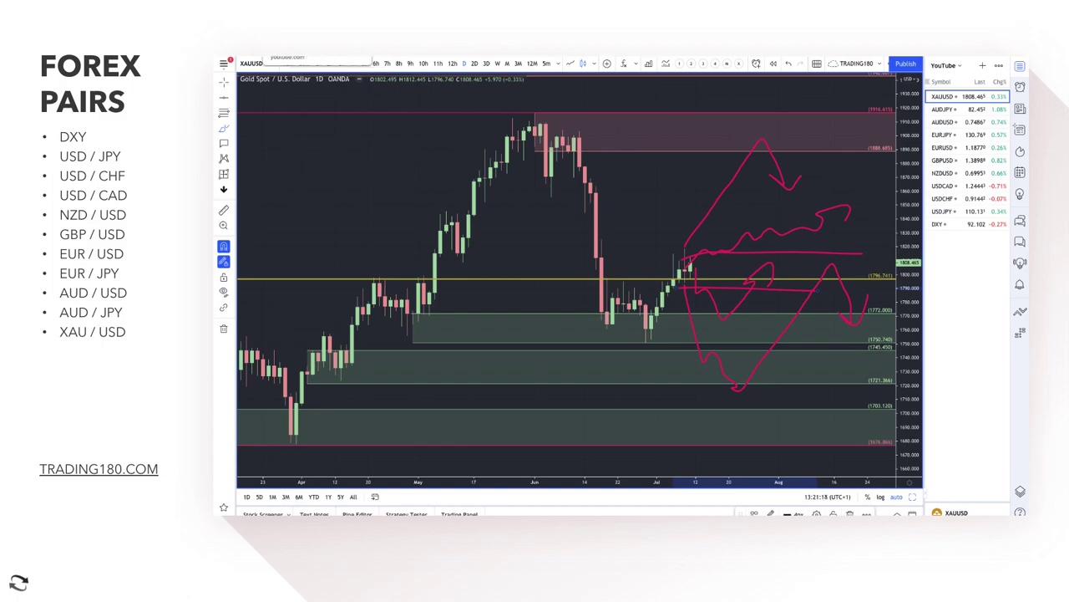
Bring up Trading180's YouTube community polls, led by the deflation question at 71% currency appreciating.
click(355, 50)
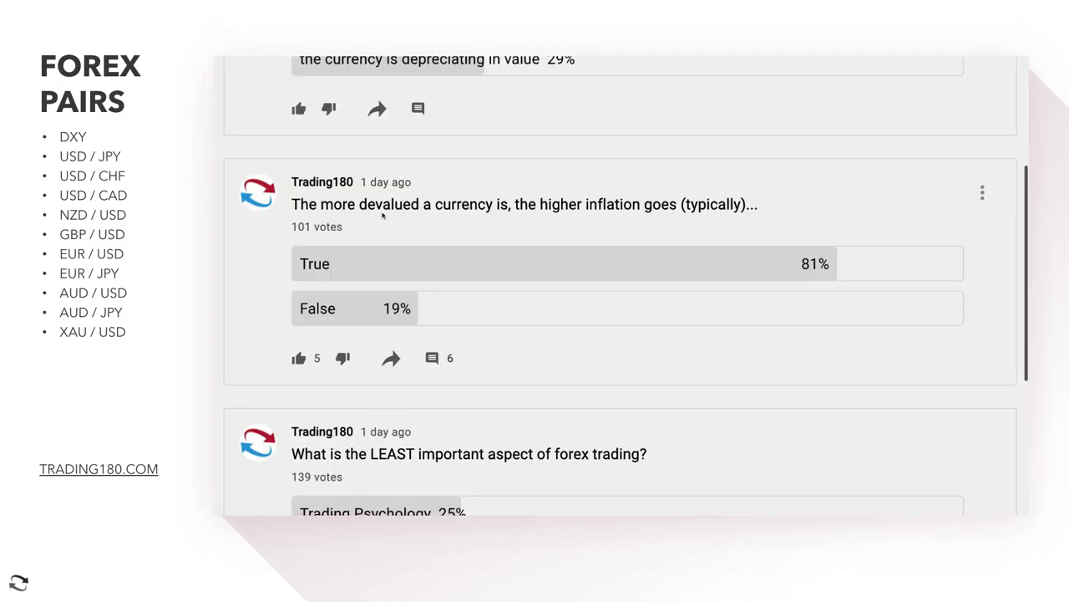
scroll(414, 264, up, 2)
scroll(414, 264, up, 5)
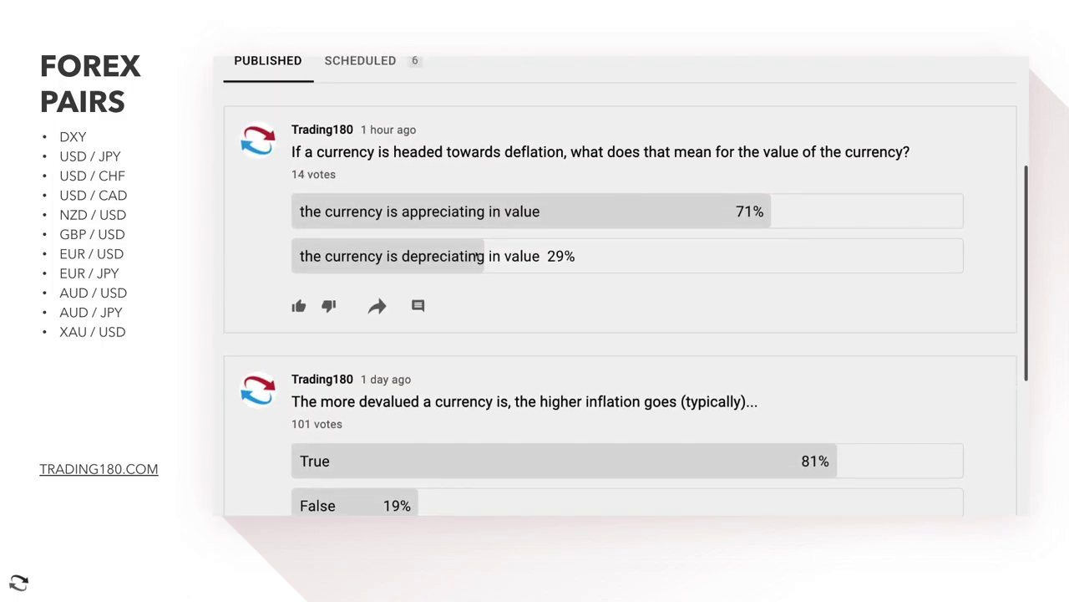